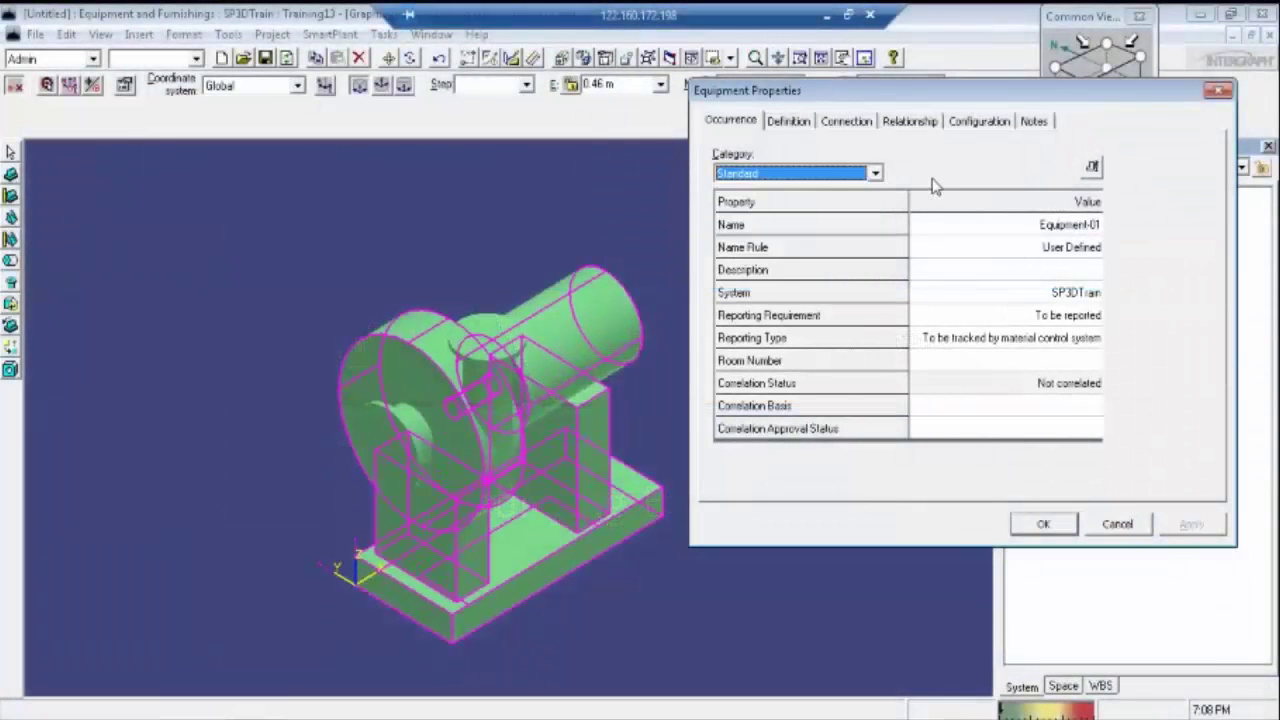
Step: Display the pump's dimensional legend and review its Equipment Support and Equipment Dimension properties
click(1091, 167)
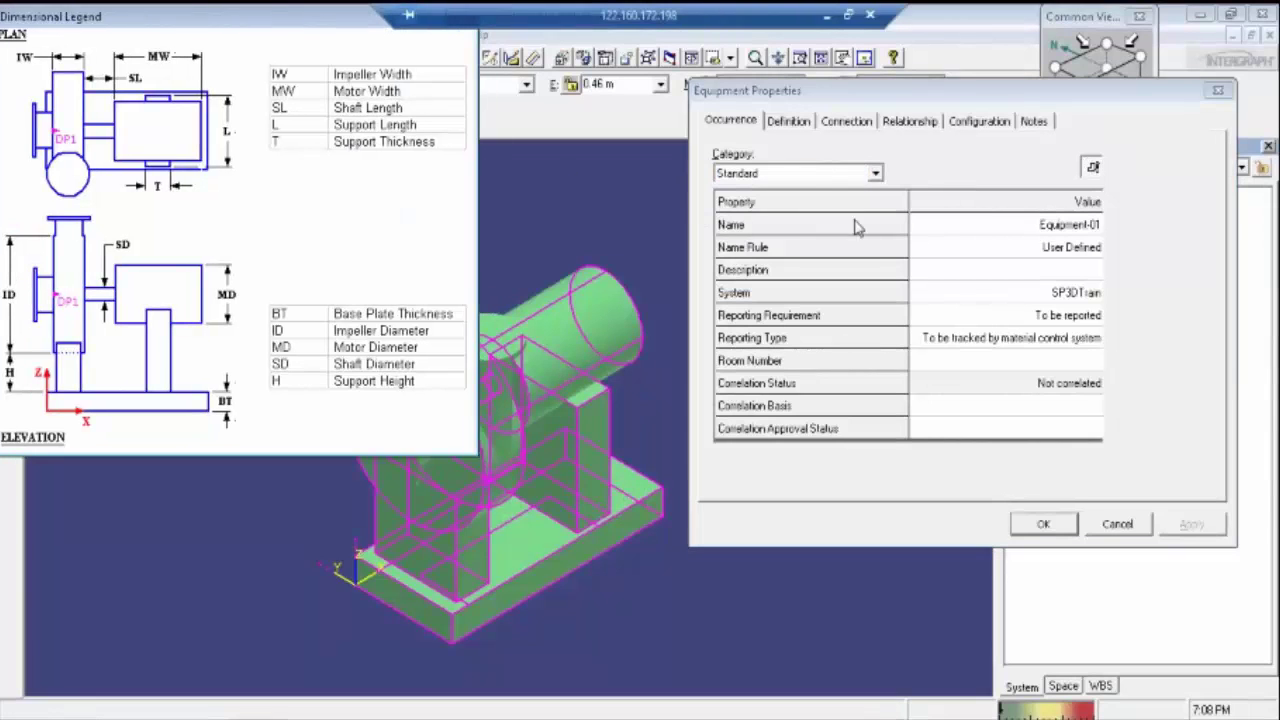
click(815, 175)
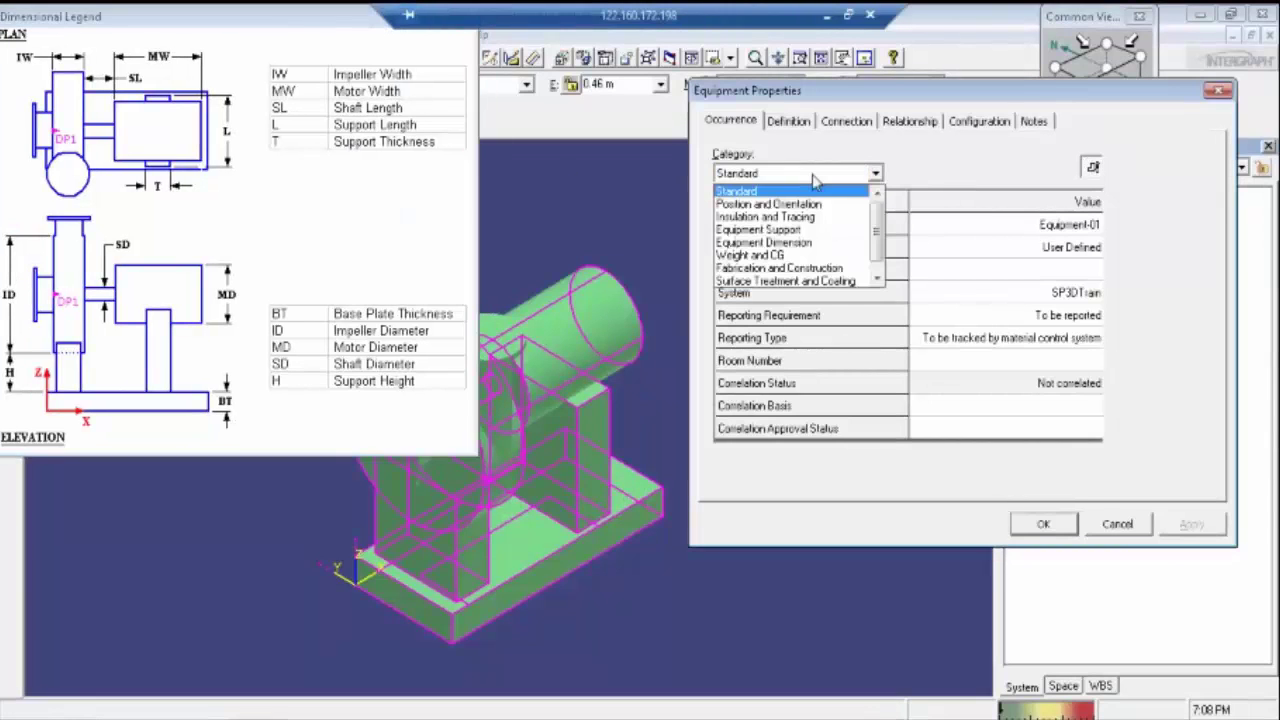
click(803, 243)
click(801, 174)
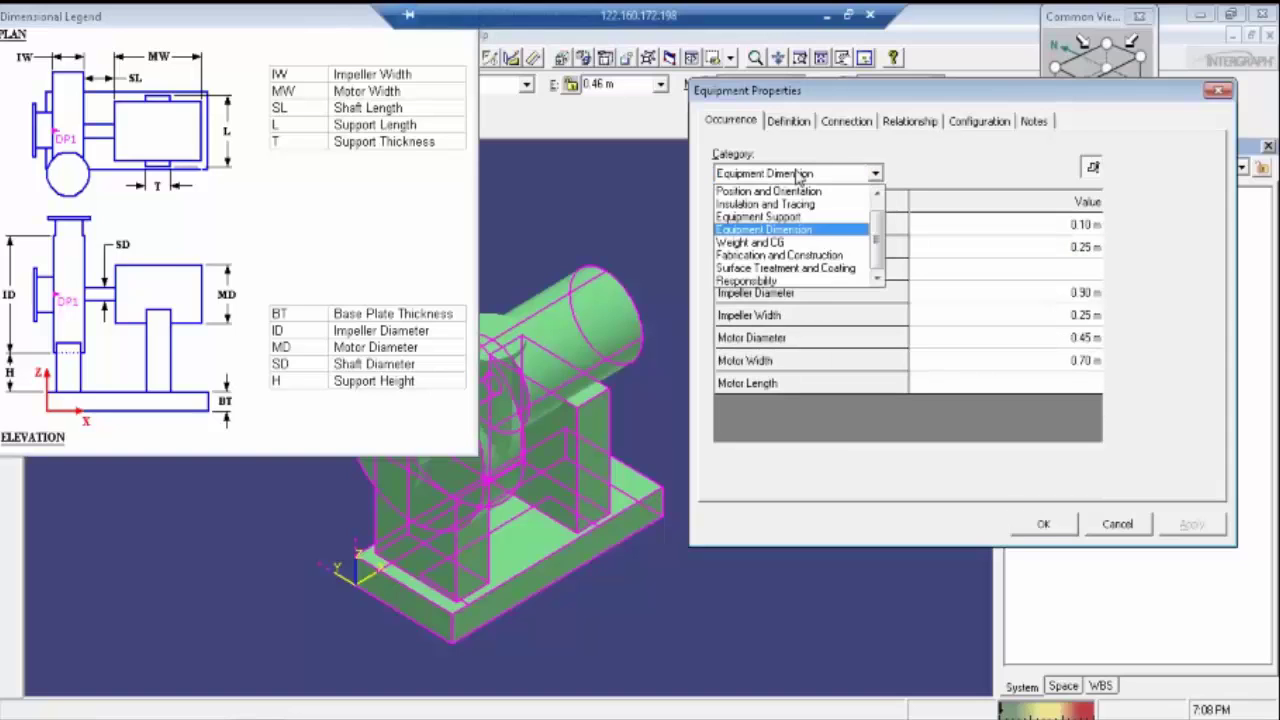
click(786, 222)
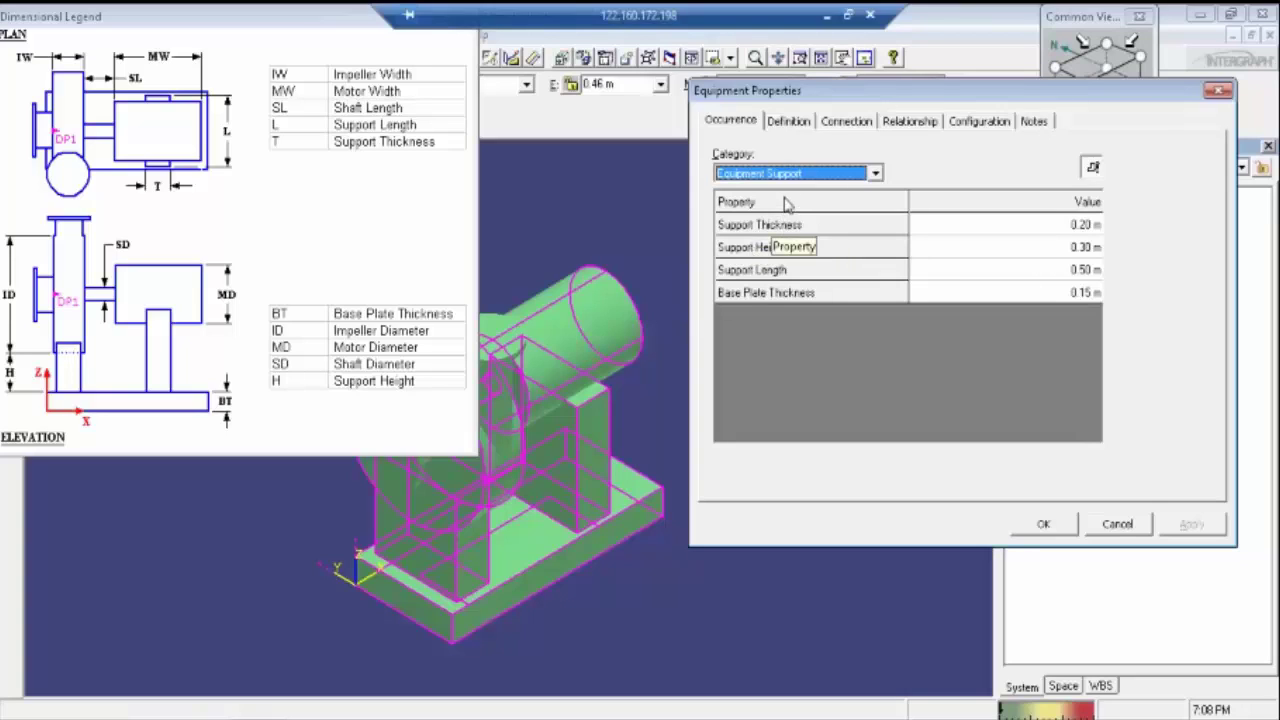
click(799, 180)
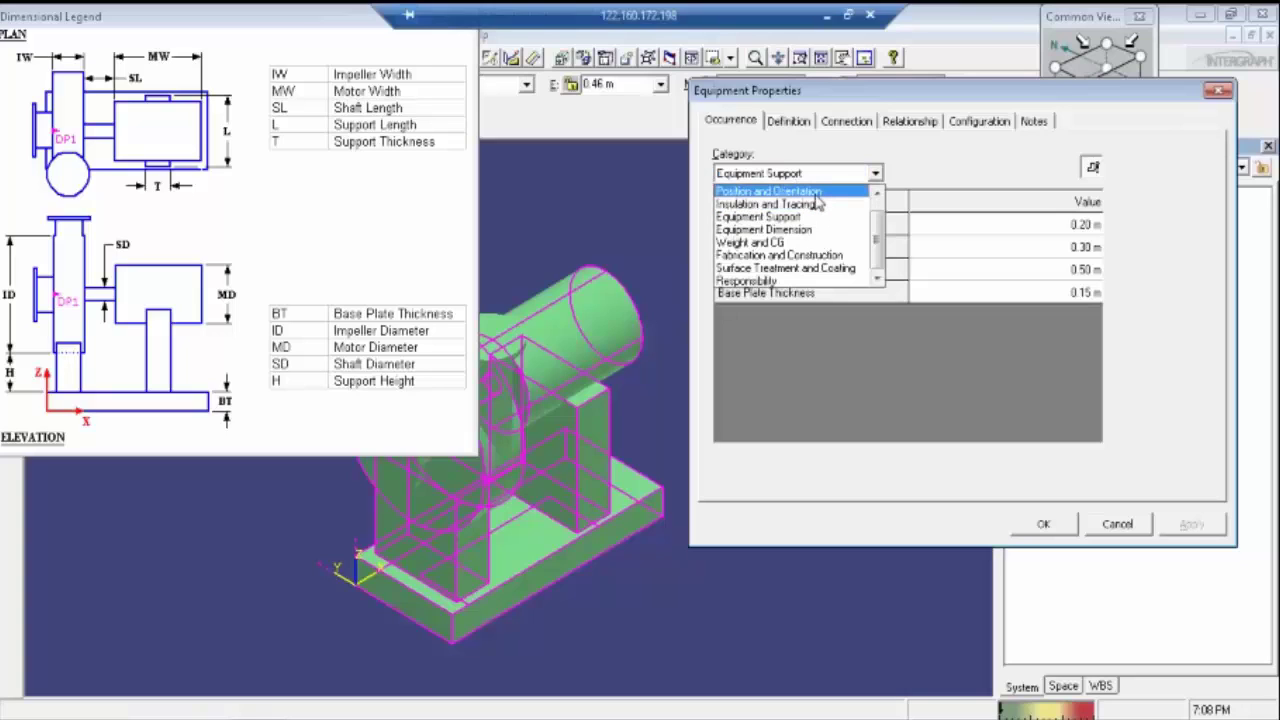
click(810, 230)
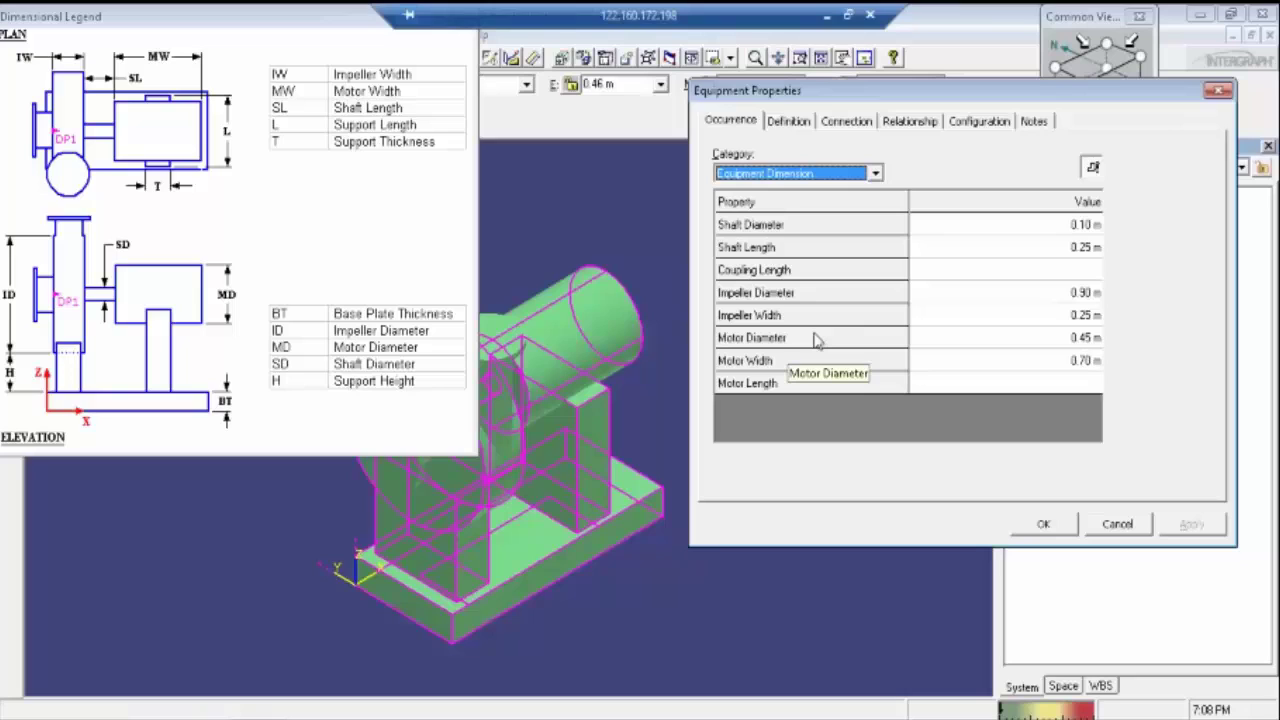
Step: Review the pump's Discharge connection and Relationship properties, closing the dimensional legend
click(850, 123)
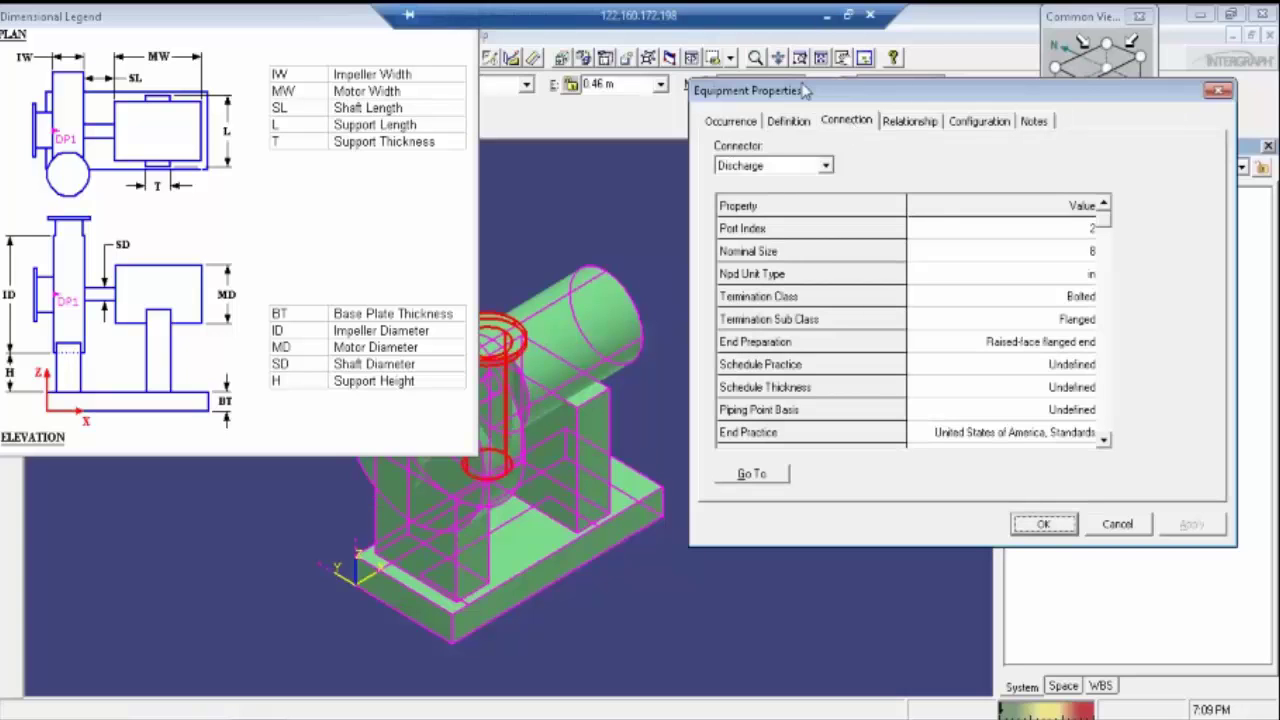
drag(352, 16, 370, 74)
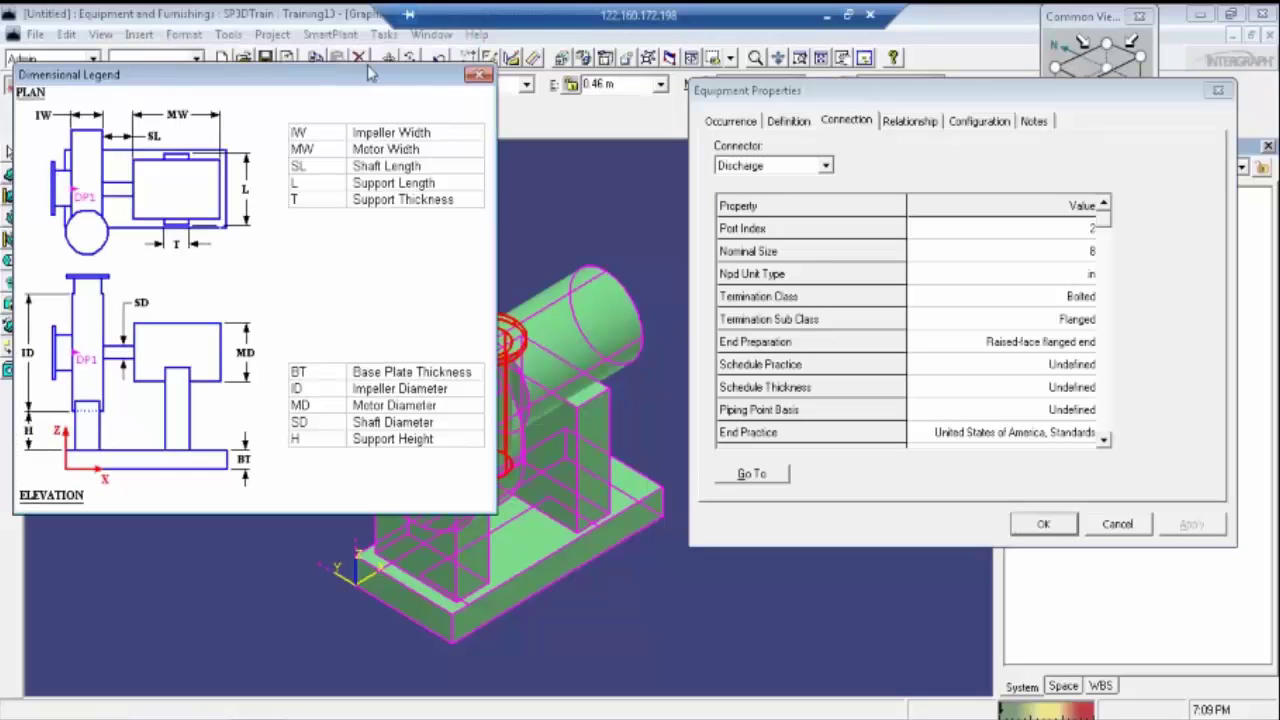
click(480, 74)
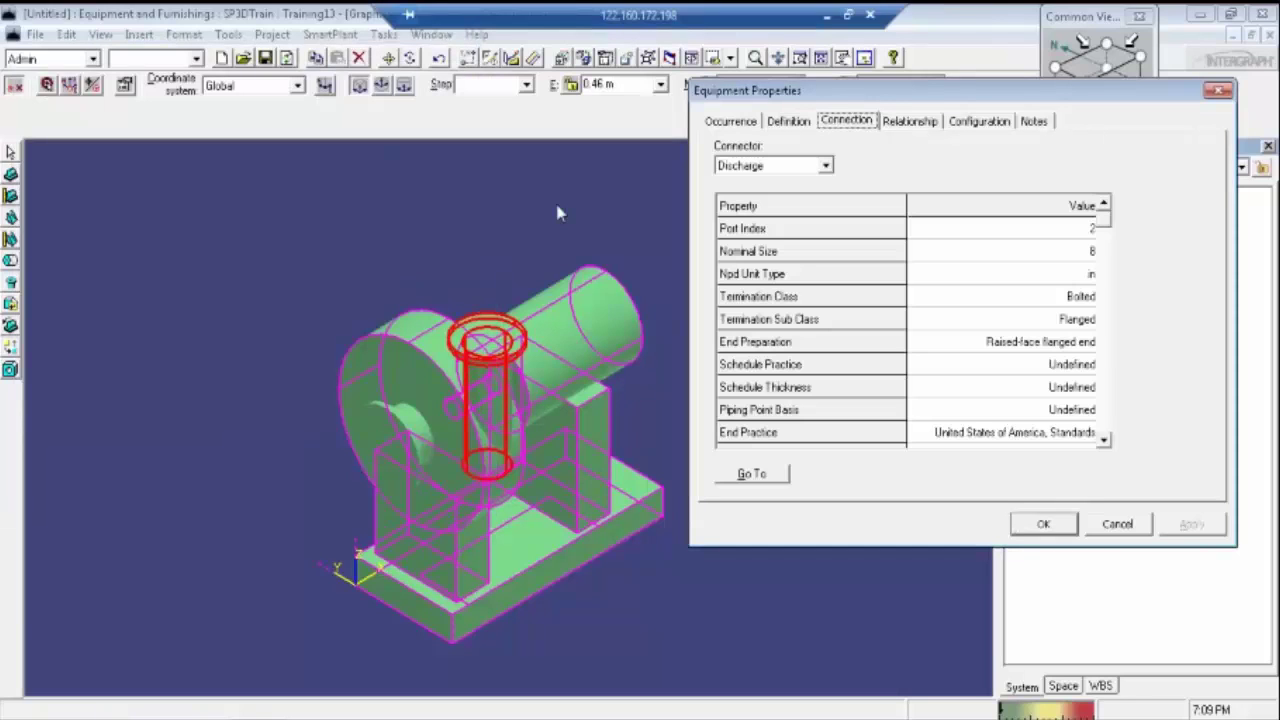
click(910, 121)
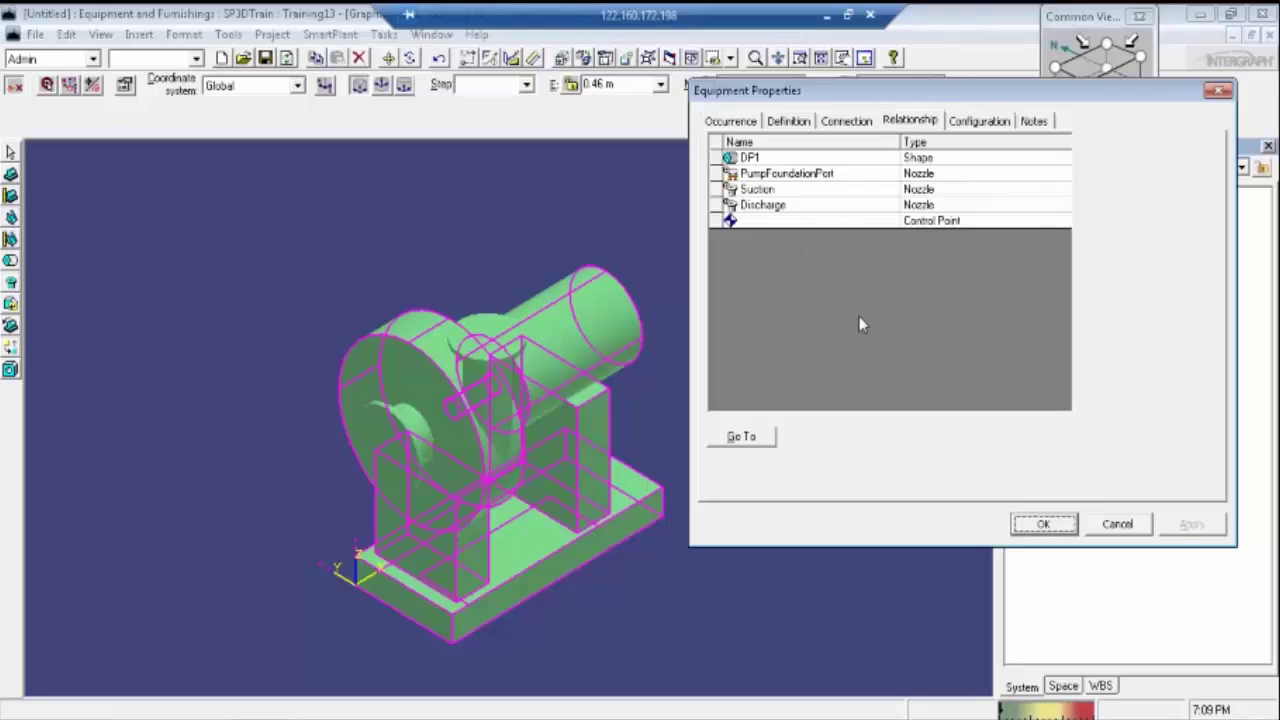
Step: Check the pump's available configuration statuses and set its permission group to Equipment
click(991, 126)
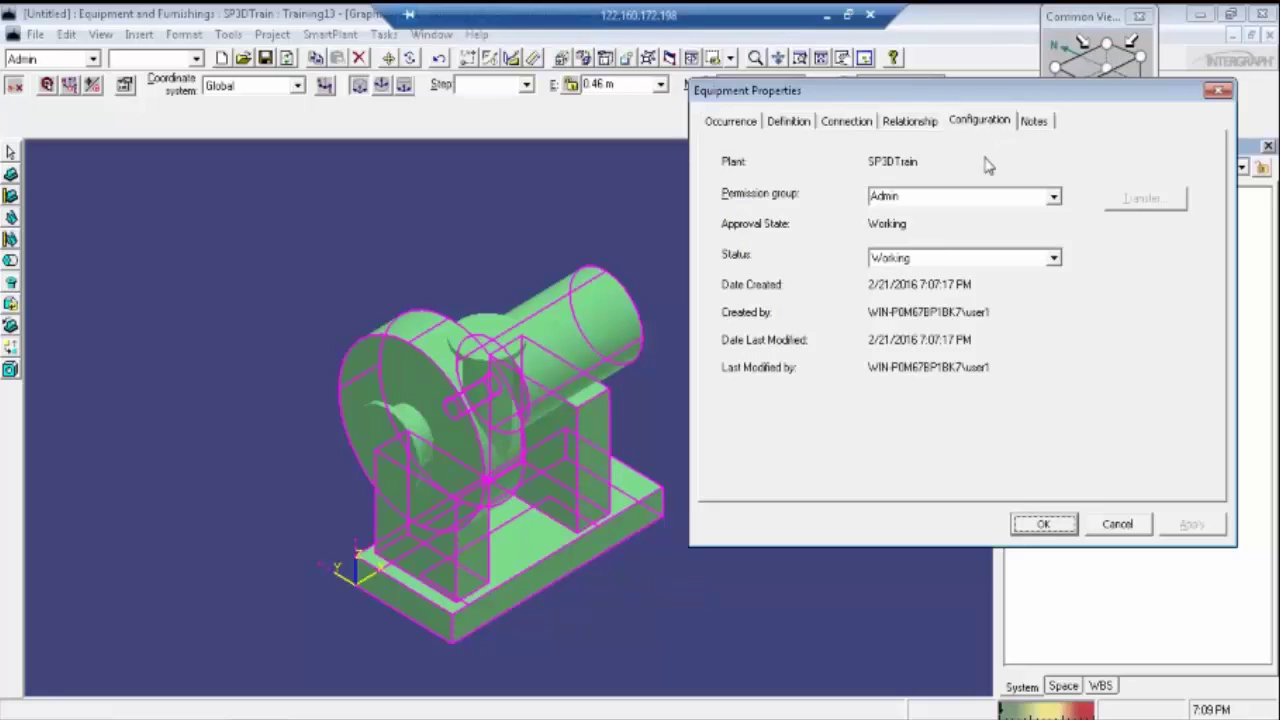
click(921, 262)
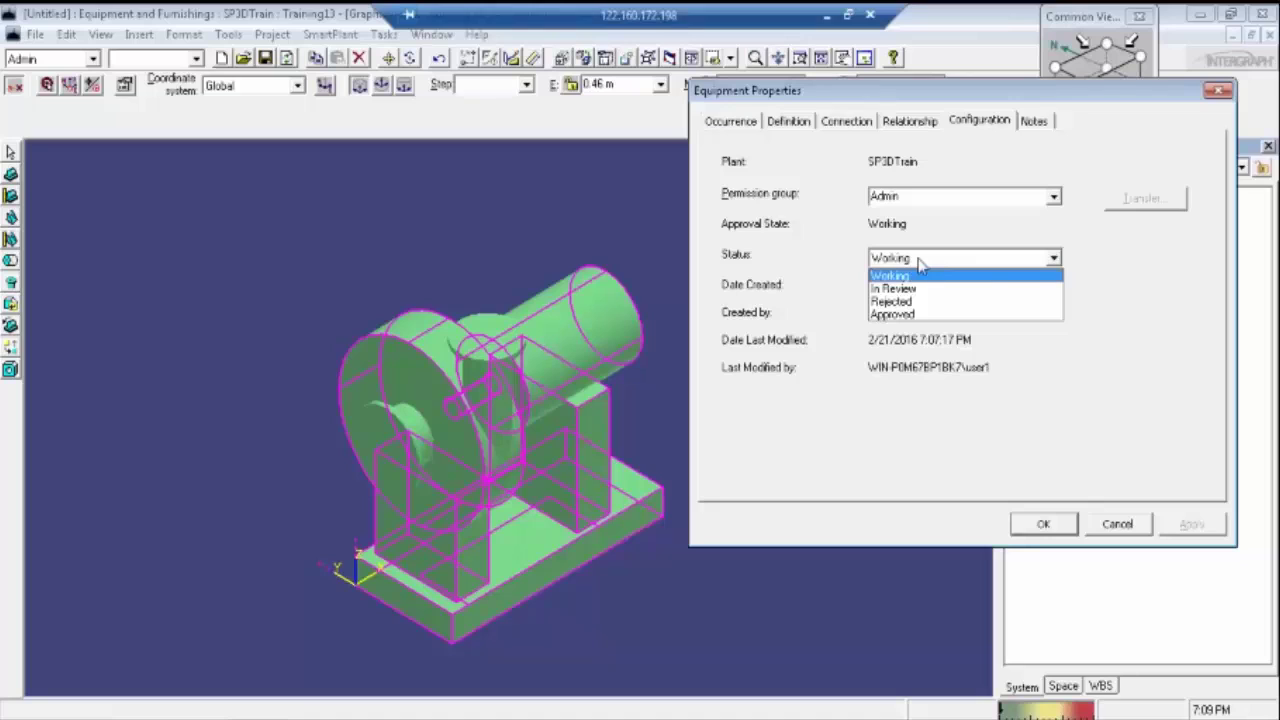
click(905, 395)
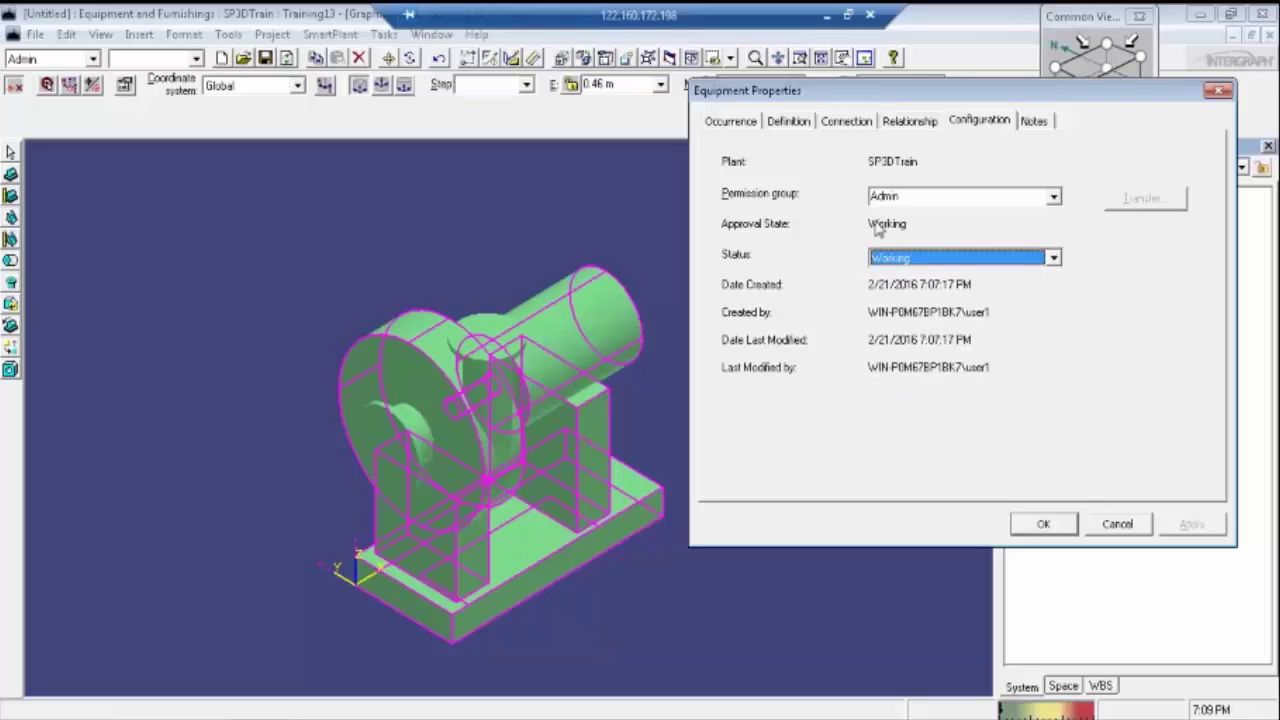
click(958, 197)
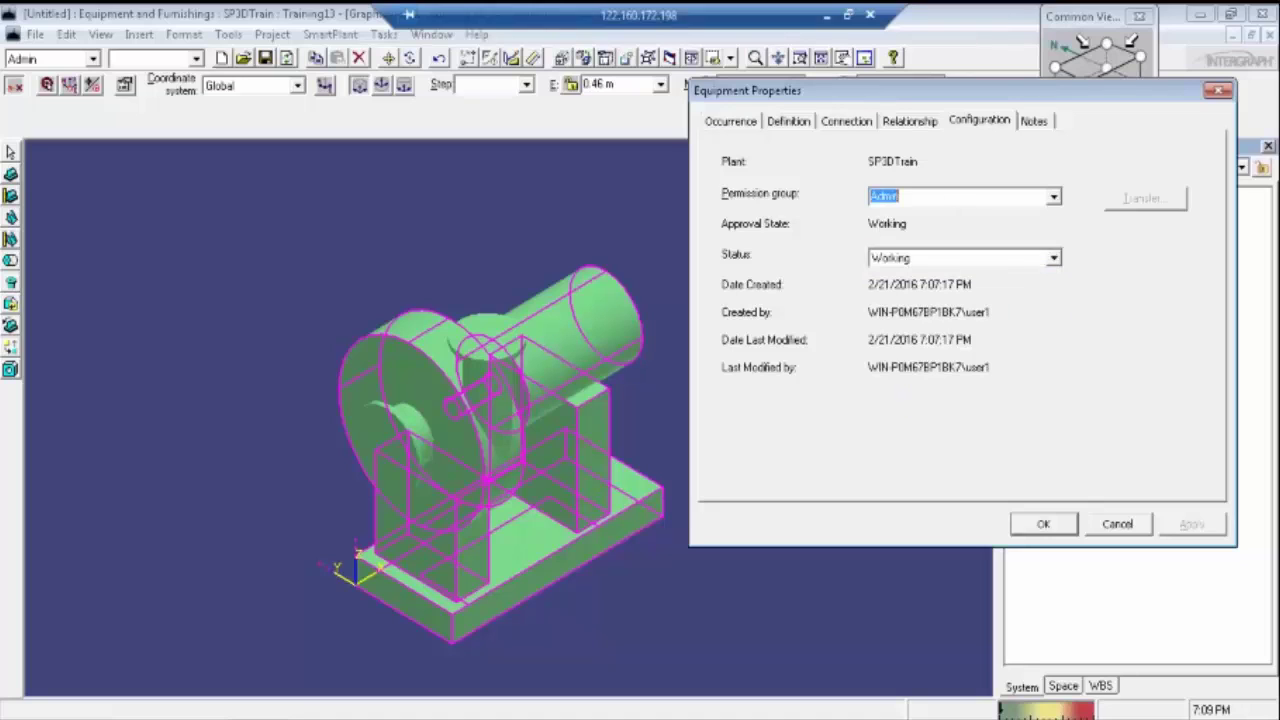
click(1038, 196)
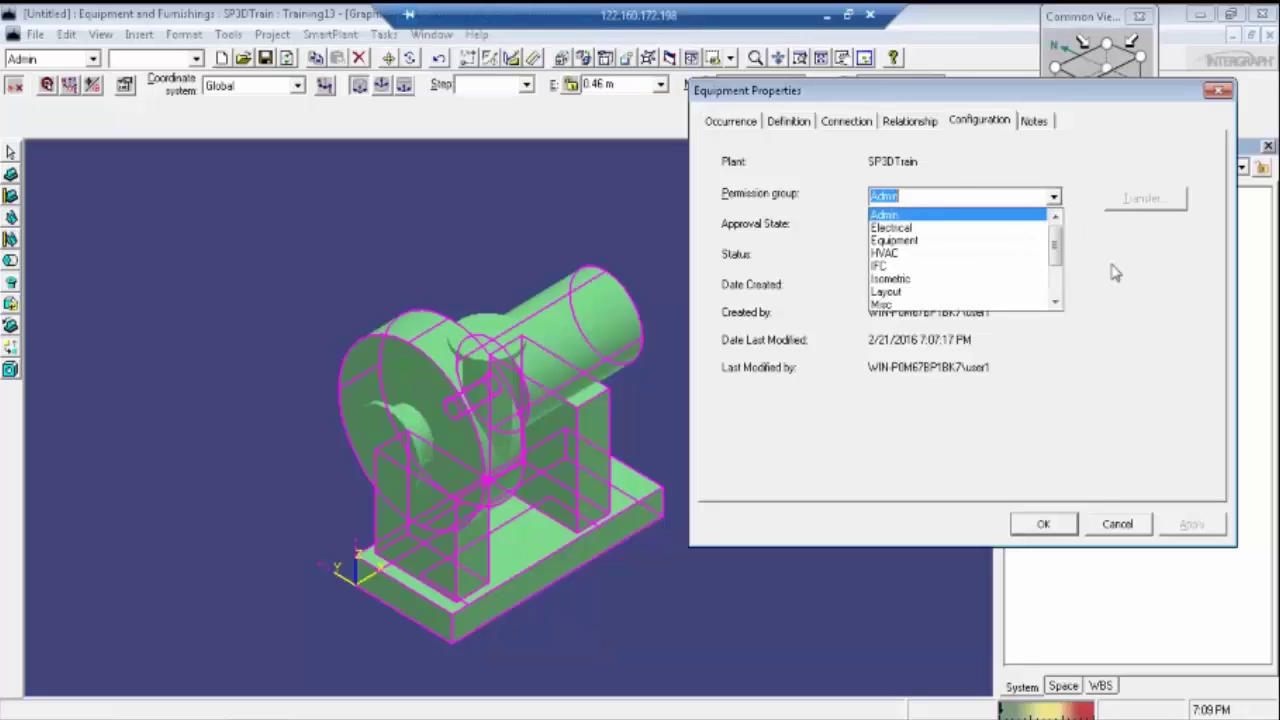
click(952, 241)
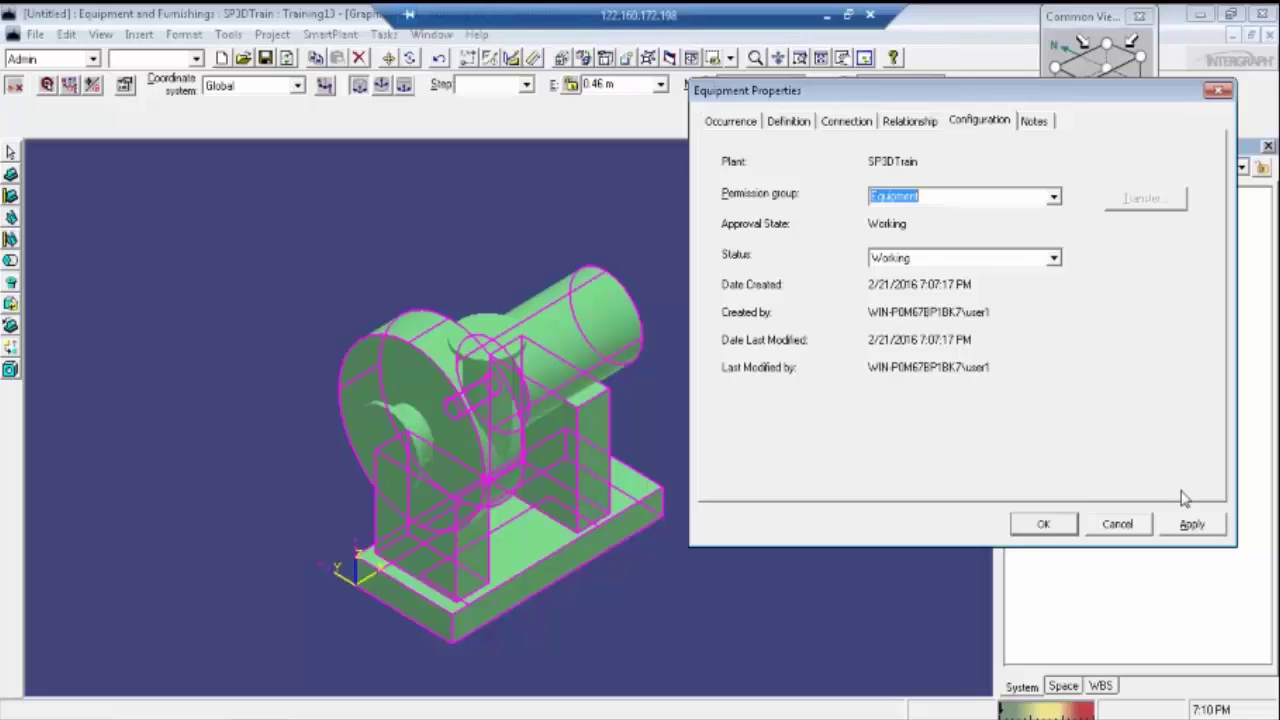
Step: Look over the pump's notes and dimensions, then set the Discharge connector's nominal size to 6 in and apply the change
click(1034, 120)
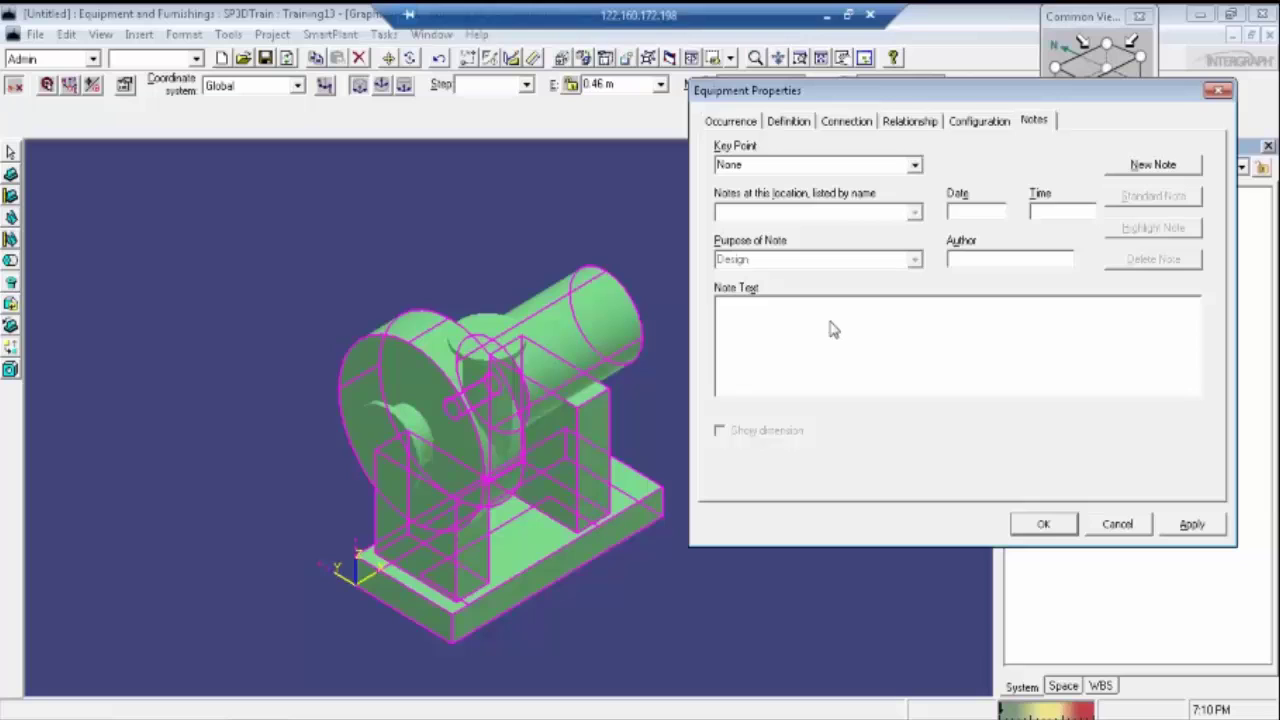
click(755, 120)
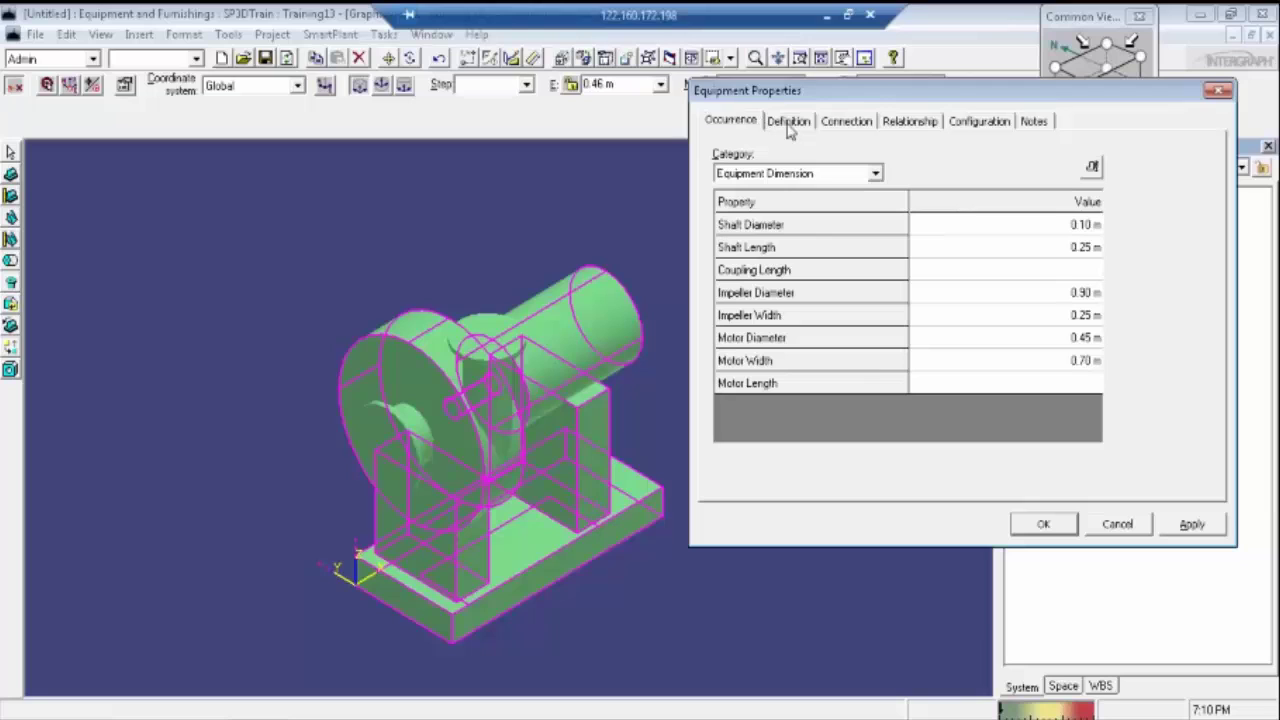
click(846, 128)
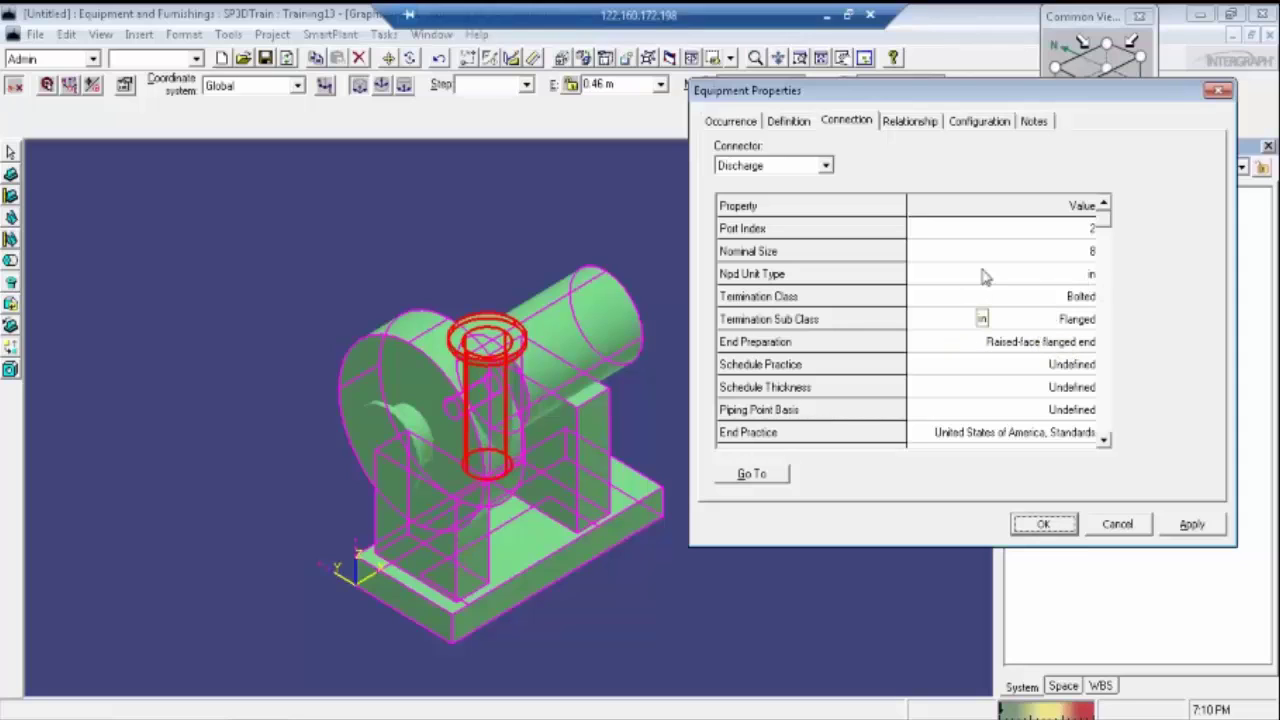
click(1090, 251)
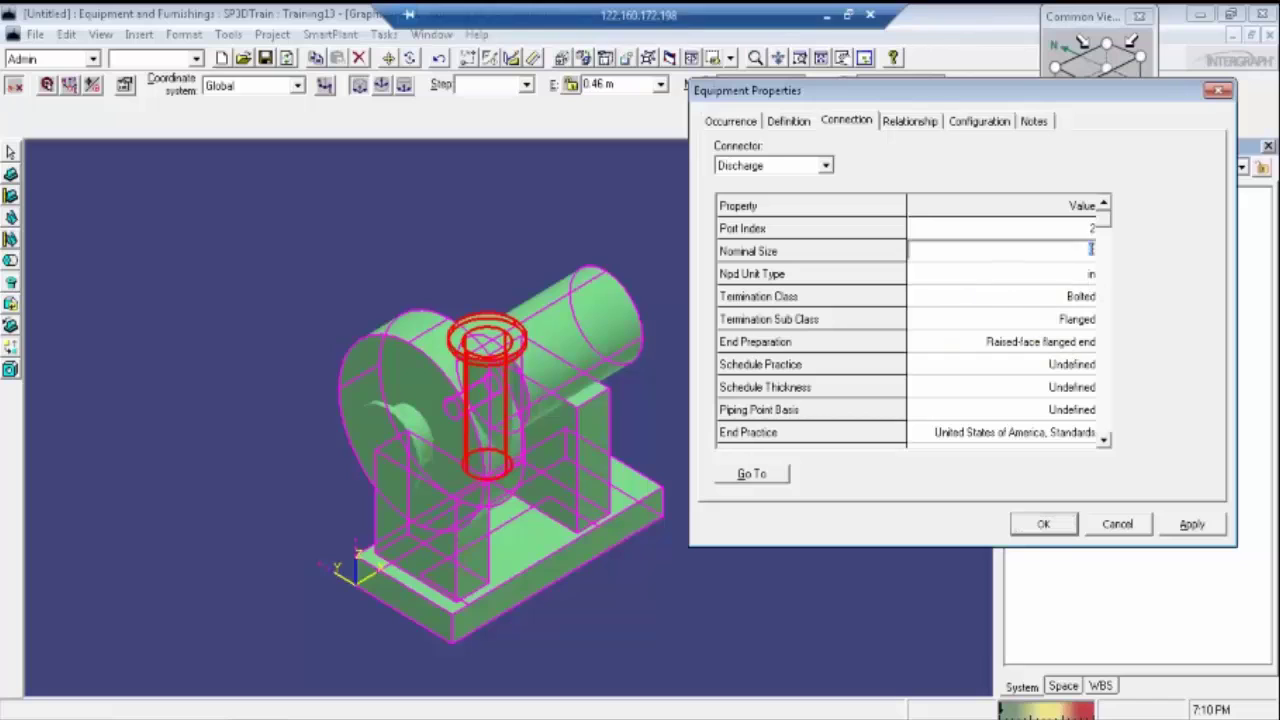
text(6)
click(1197, 524)
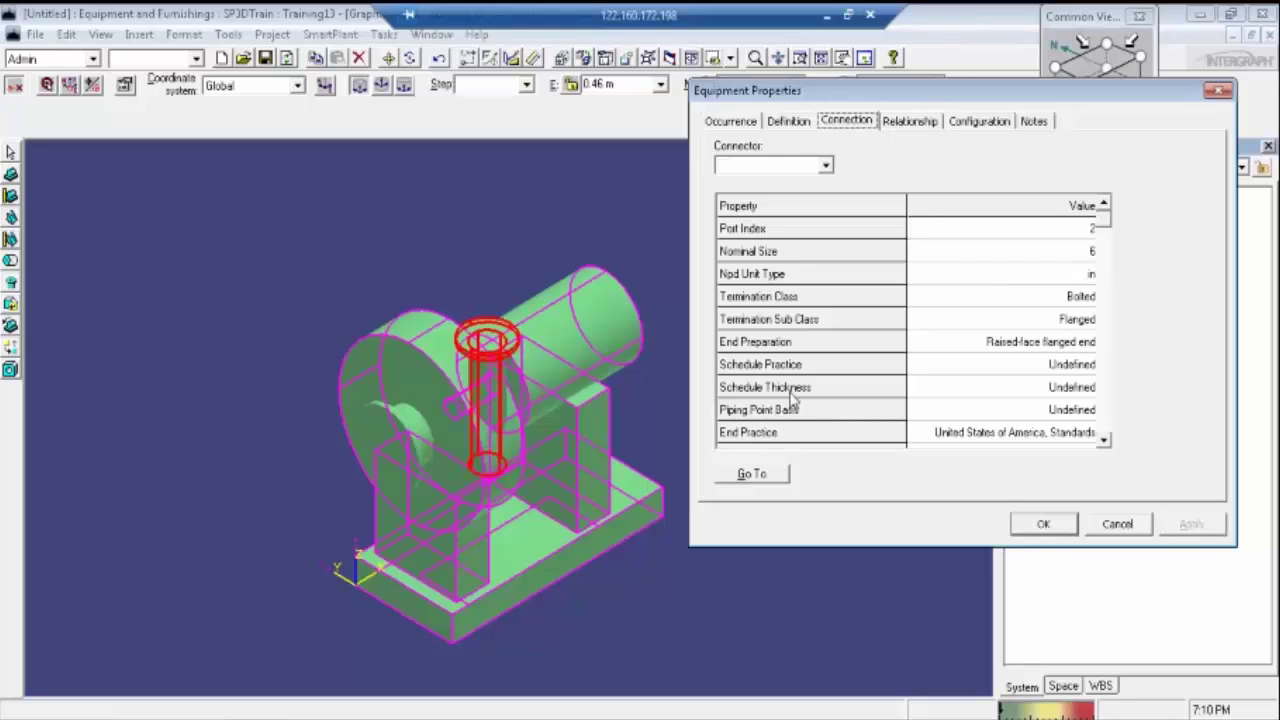
Step: Examine the available End Preparation and Schedule Practice options and the Schedule Thickness property of the Discharge connector
click(1018, 342)
click(1018, 342)
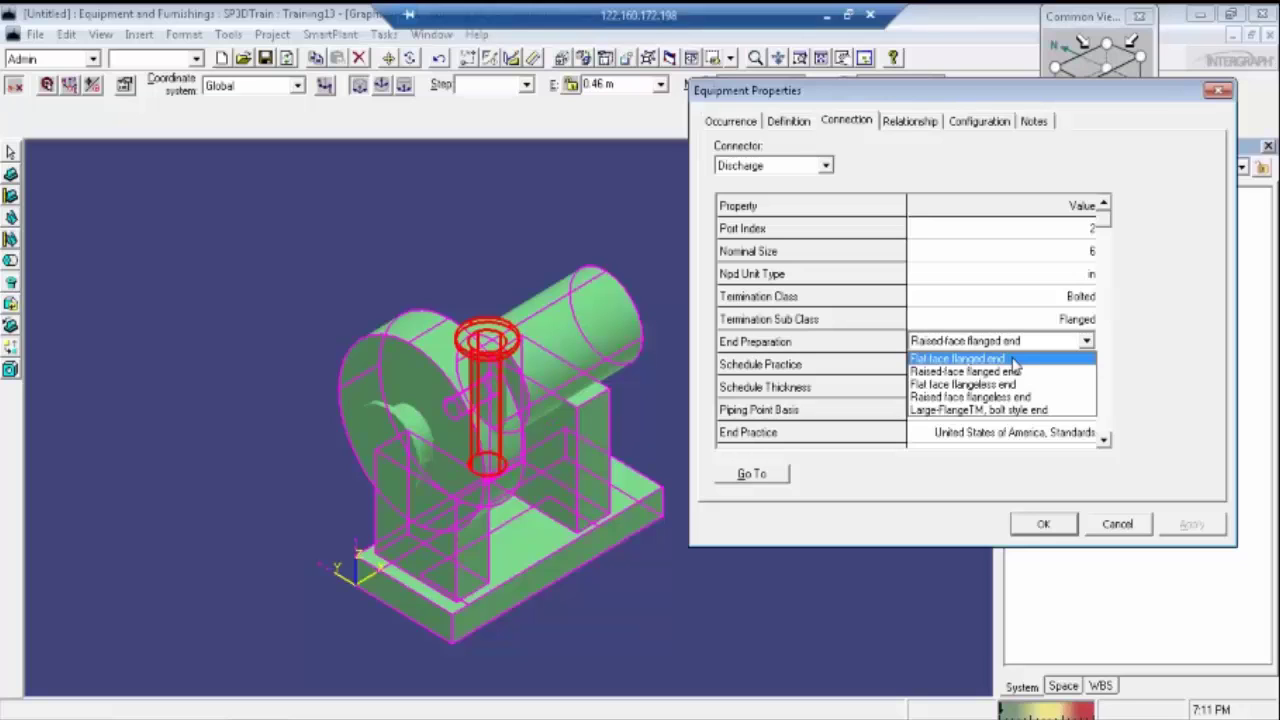
click(1184, 332)
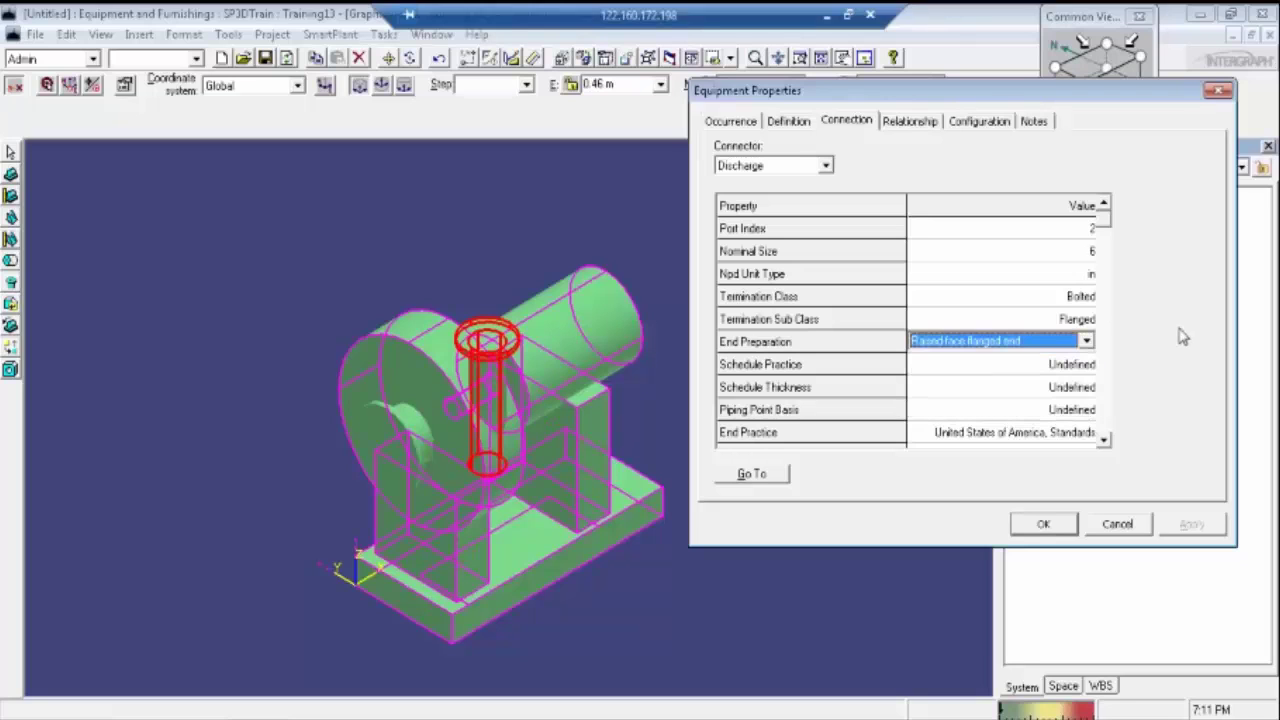
click(1058, 366)
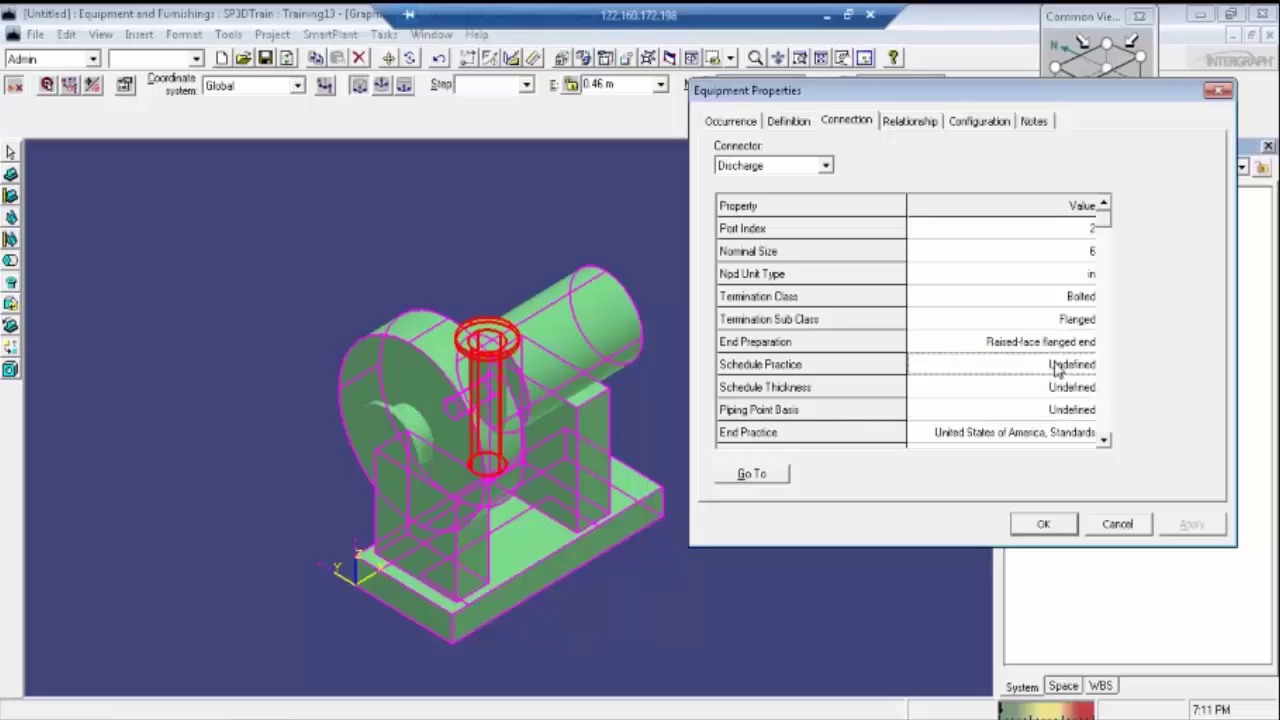
click(1058, 366)
click(1058, 366)
click(1058, 366)
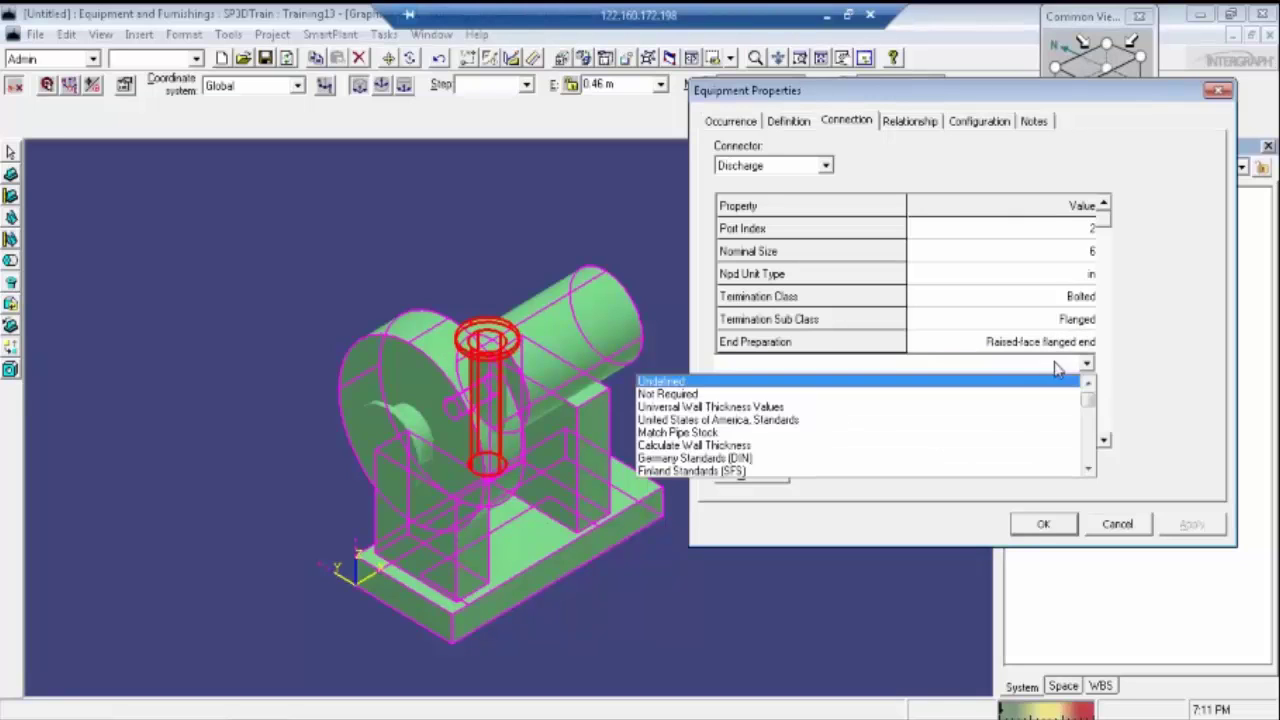
click(1138, 376)
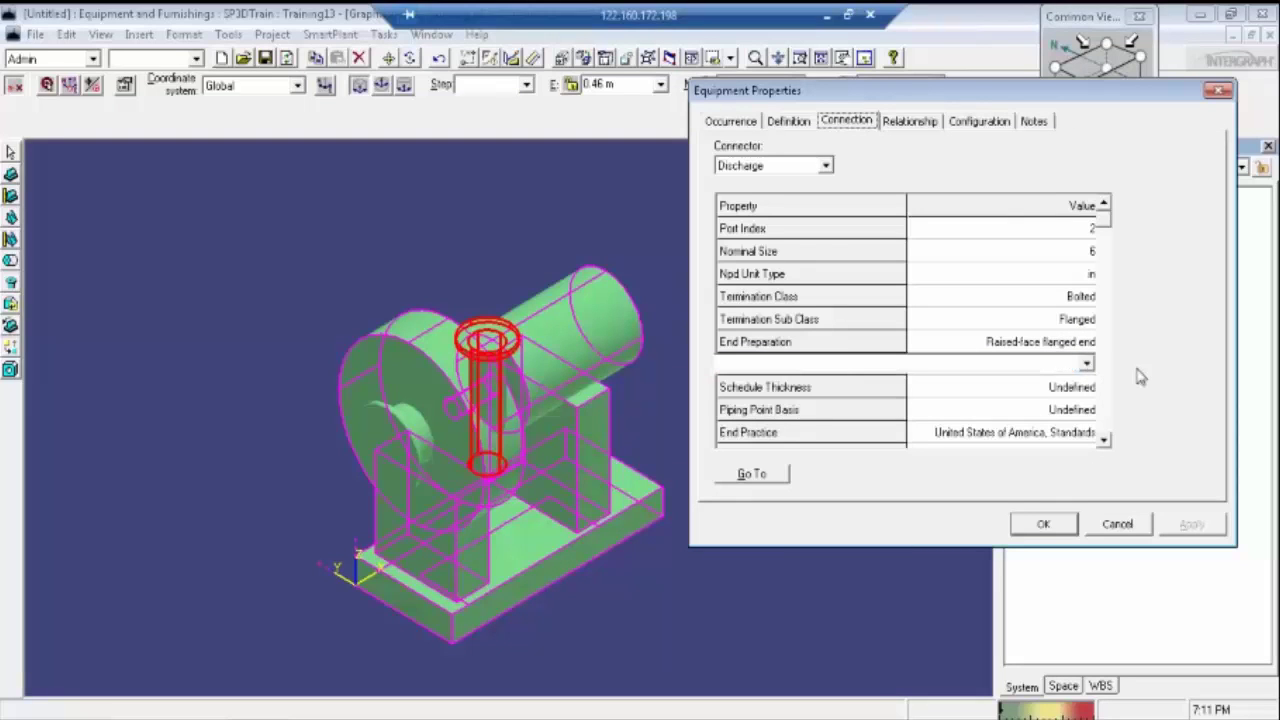
click(1055, 390)
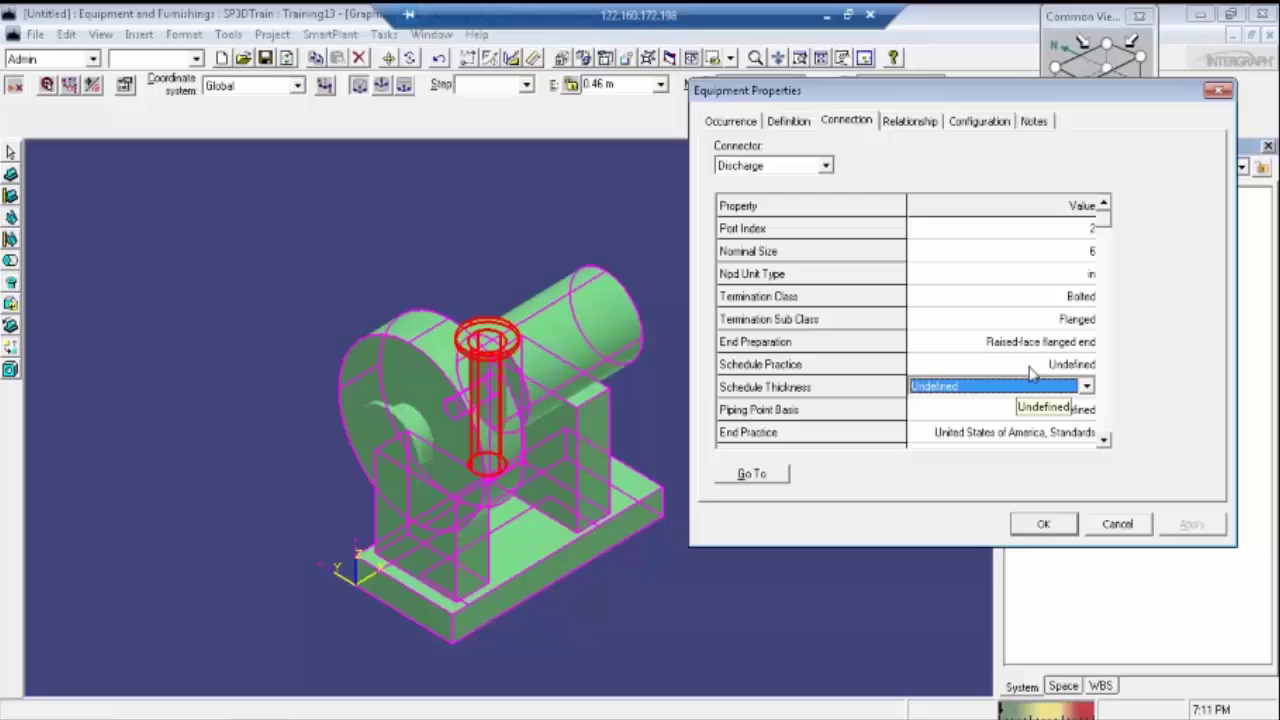
click(1031, 366)
click(1031, 366)
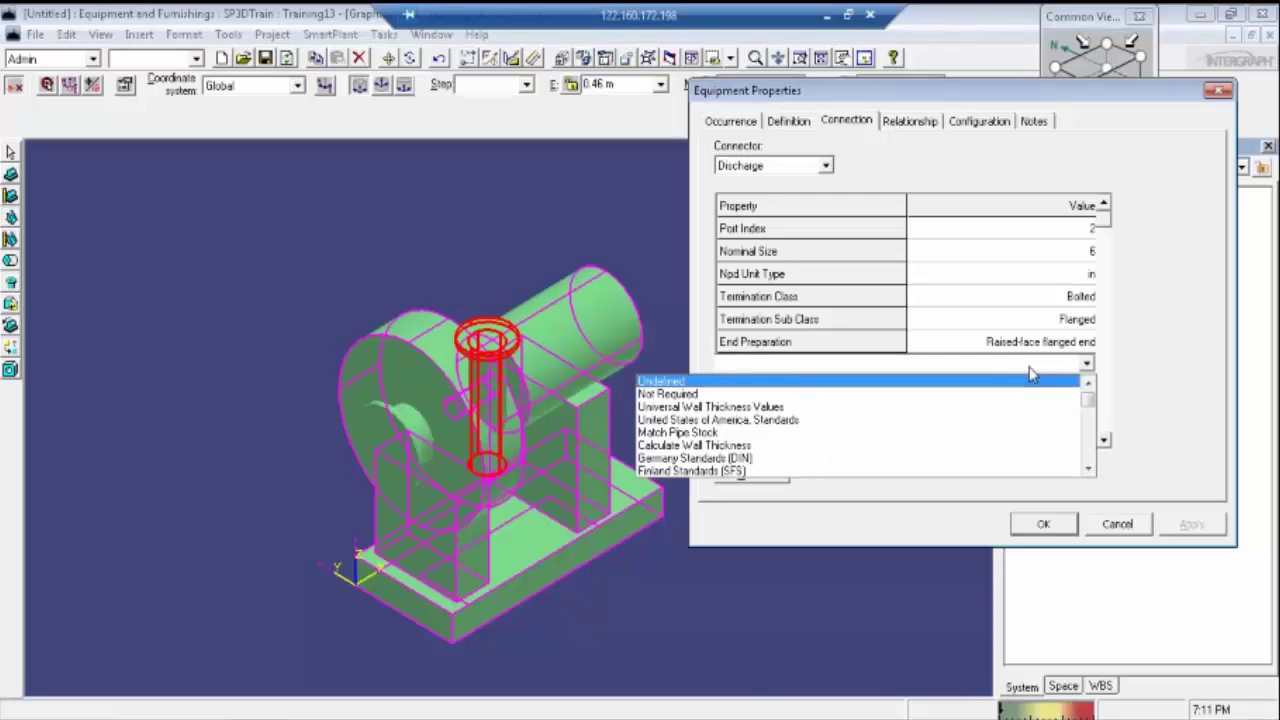
click(1212, 362)
click(1070, 391)
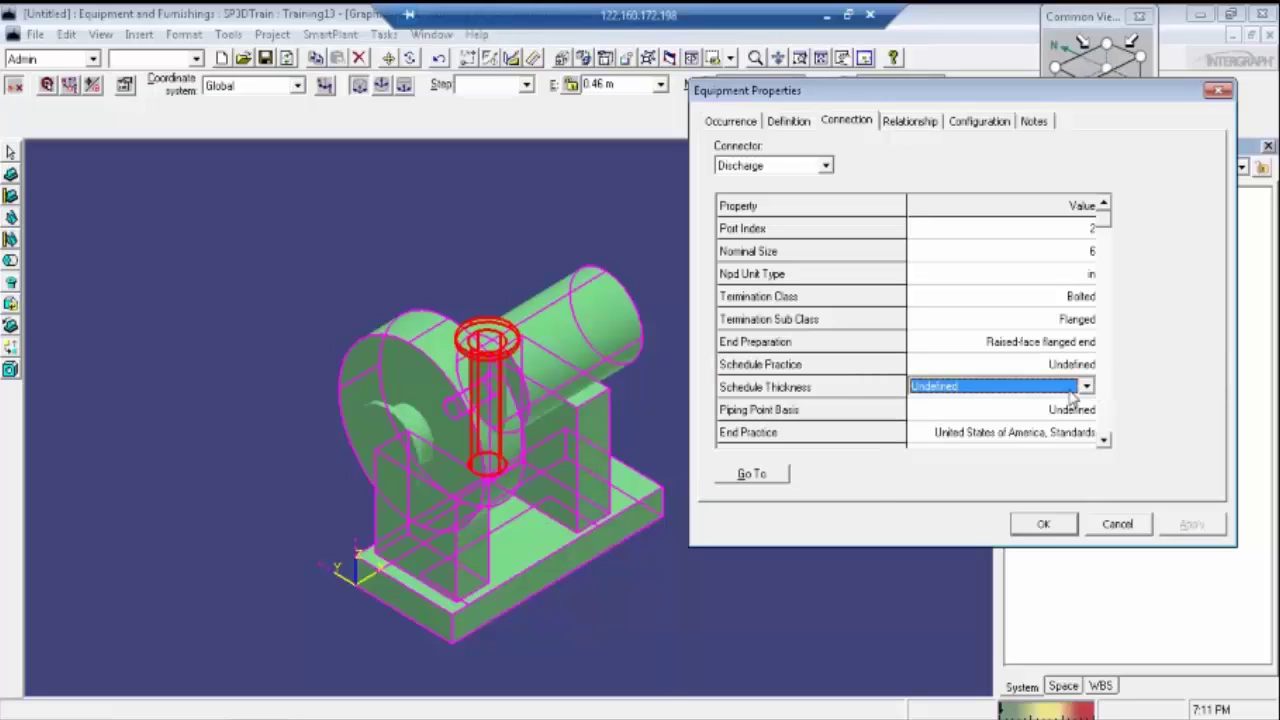
Step: Examine the End Standard options and the Pressure Rating among the Discharge connector's remaining properties
click(1104, 440)
click(1104, 440)
click(1104, 440)
click(1104, 440)
click(1104, 444)
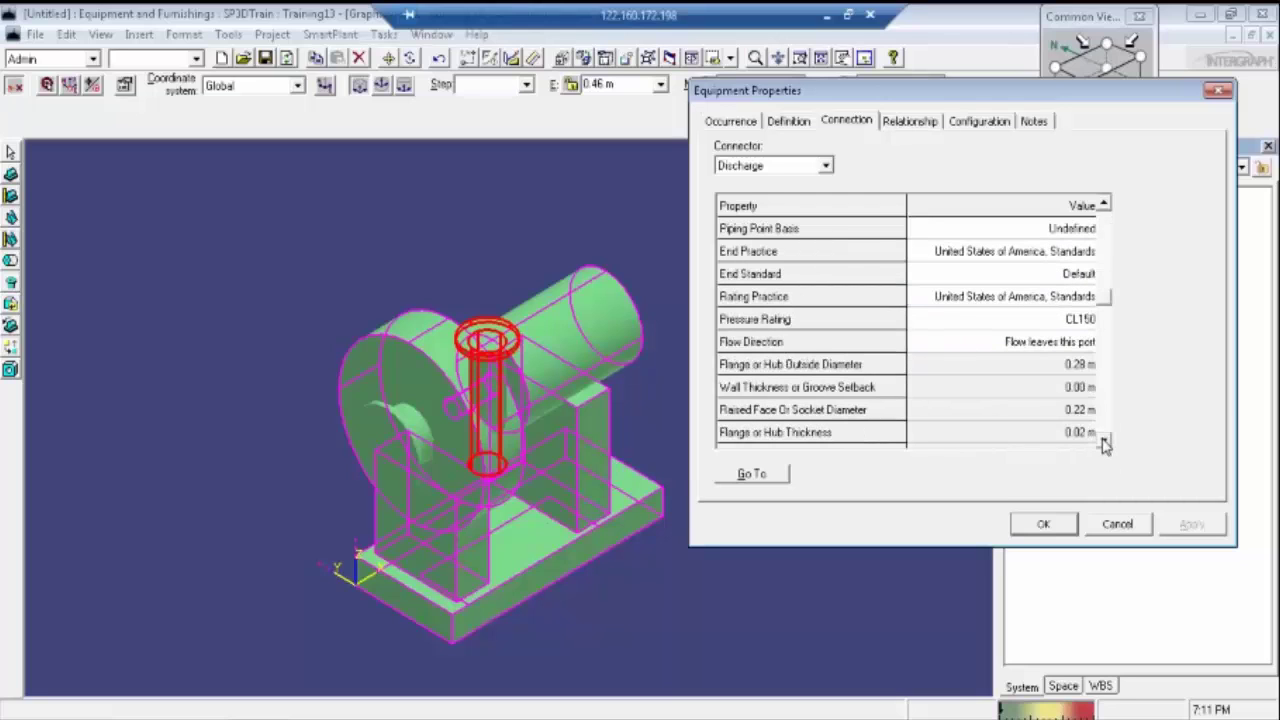
click(1023, 284)
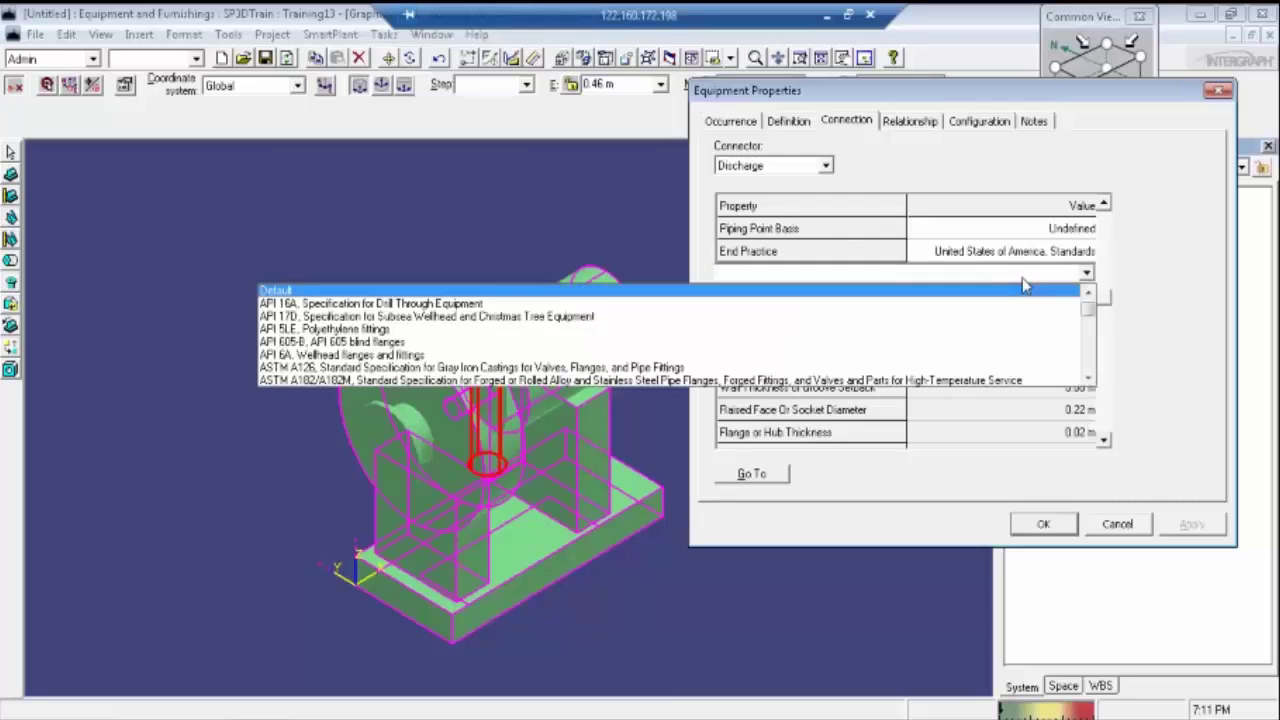
click(1141, 291)
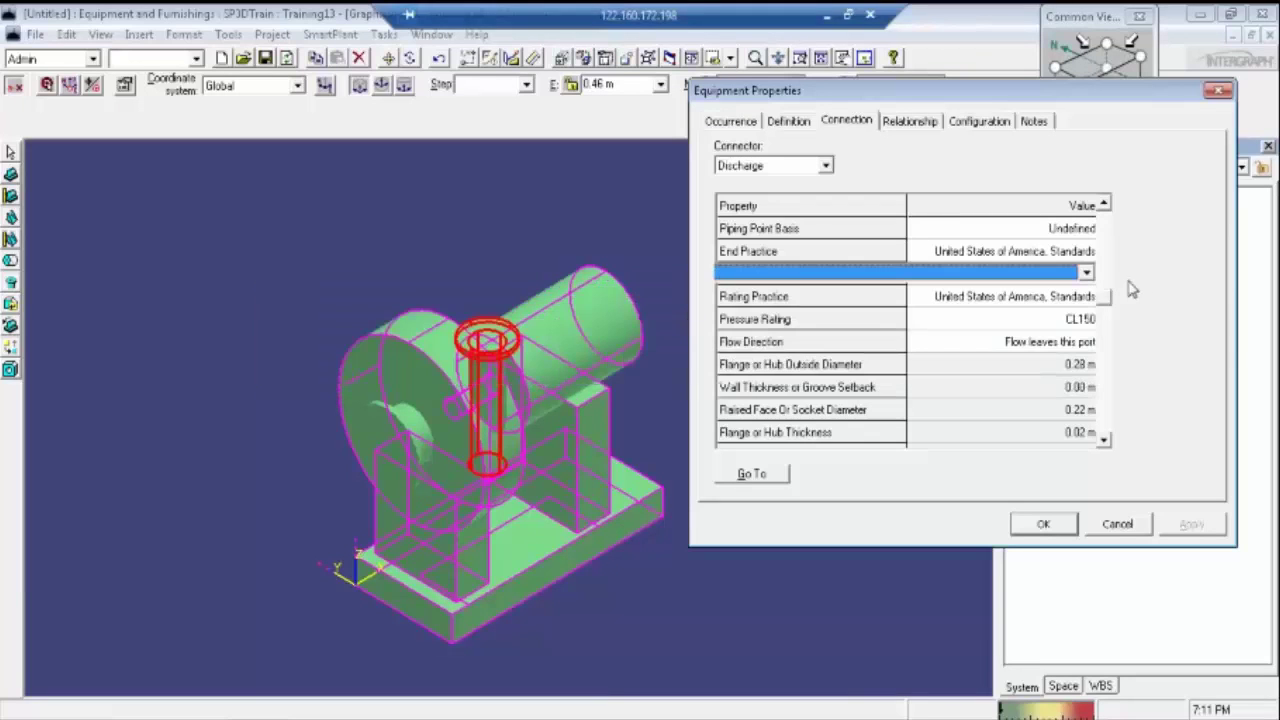
click(1058, 318)
click(1056, 318)
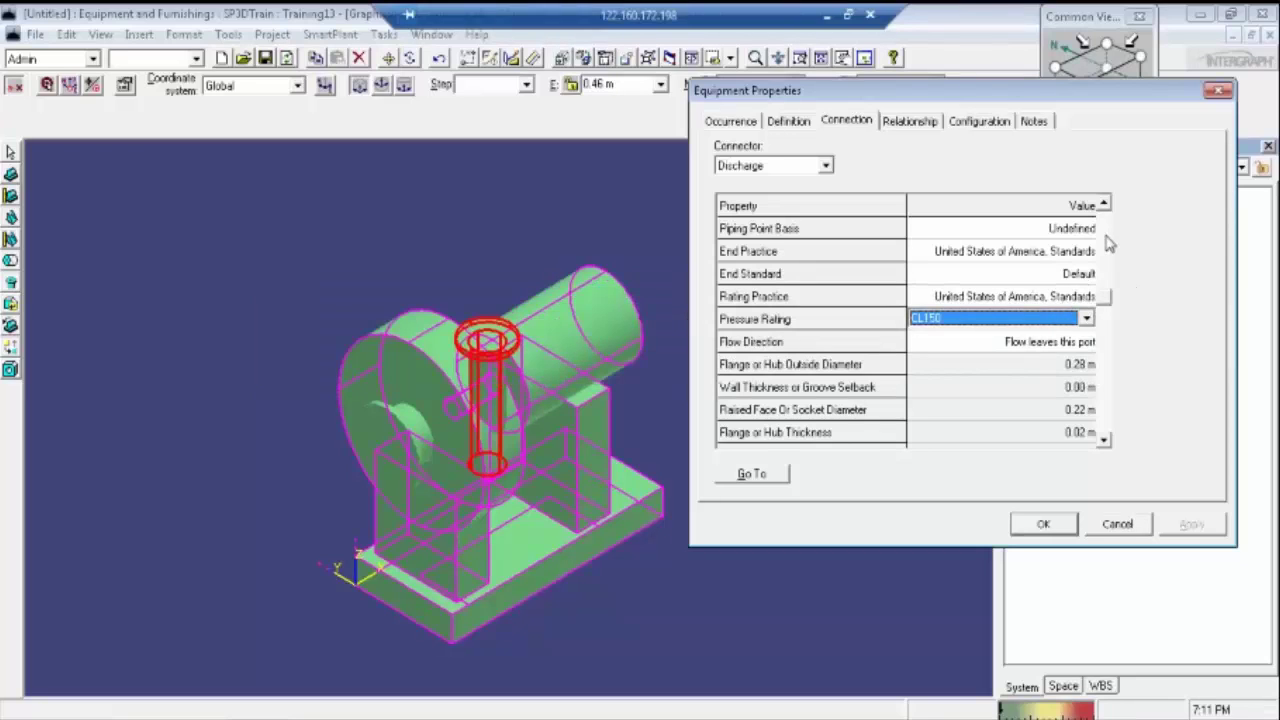
click(1033, 326)
click(1033, 326)
key(Tab)
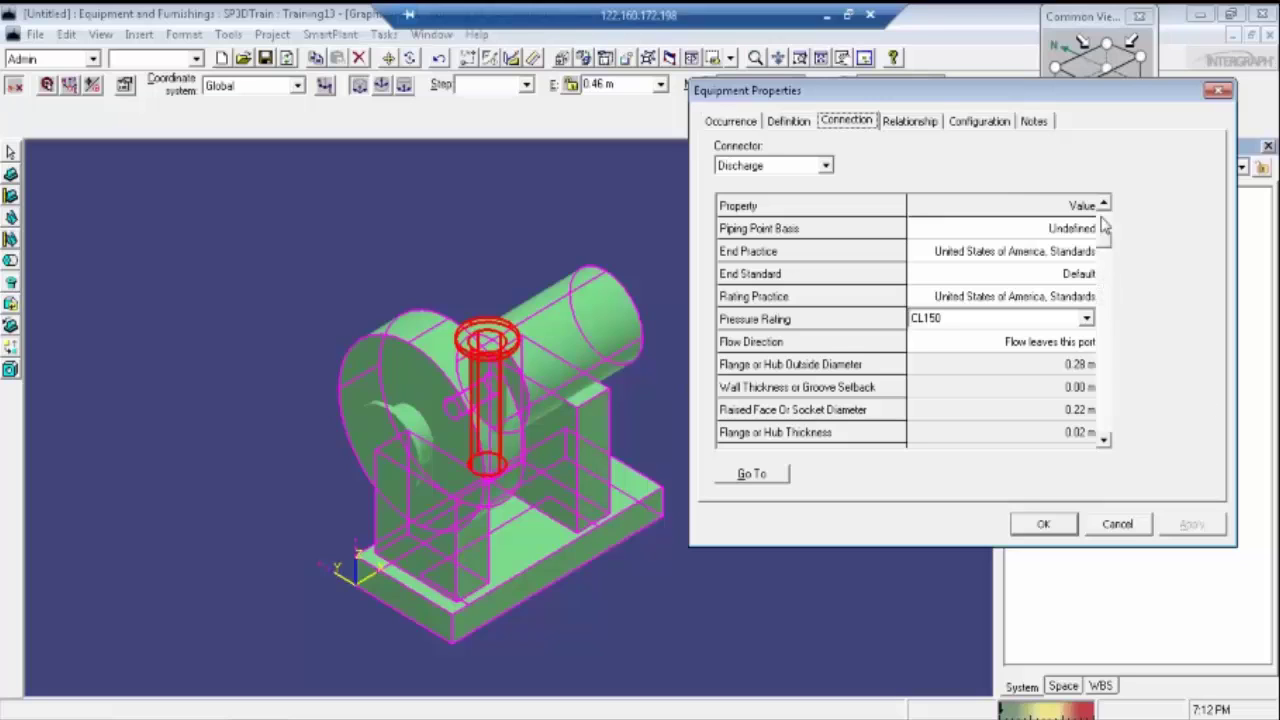
drag(1104, 228, 1103, 210)
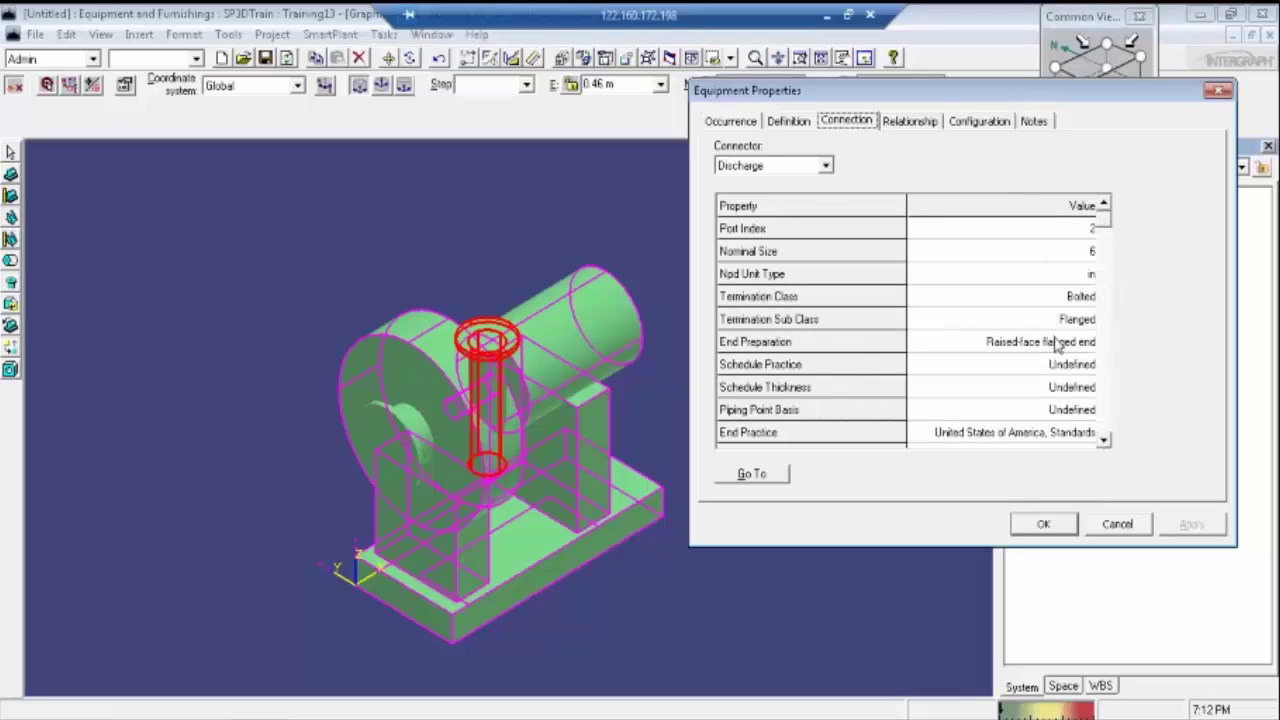
Step: Set the Suction connector's nominal size to 8 in and apply the change
click(775, 165)
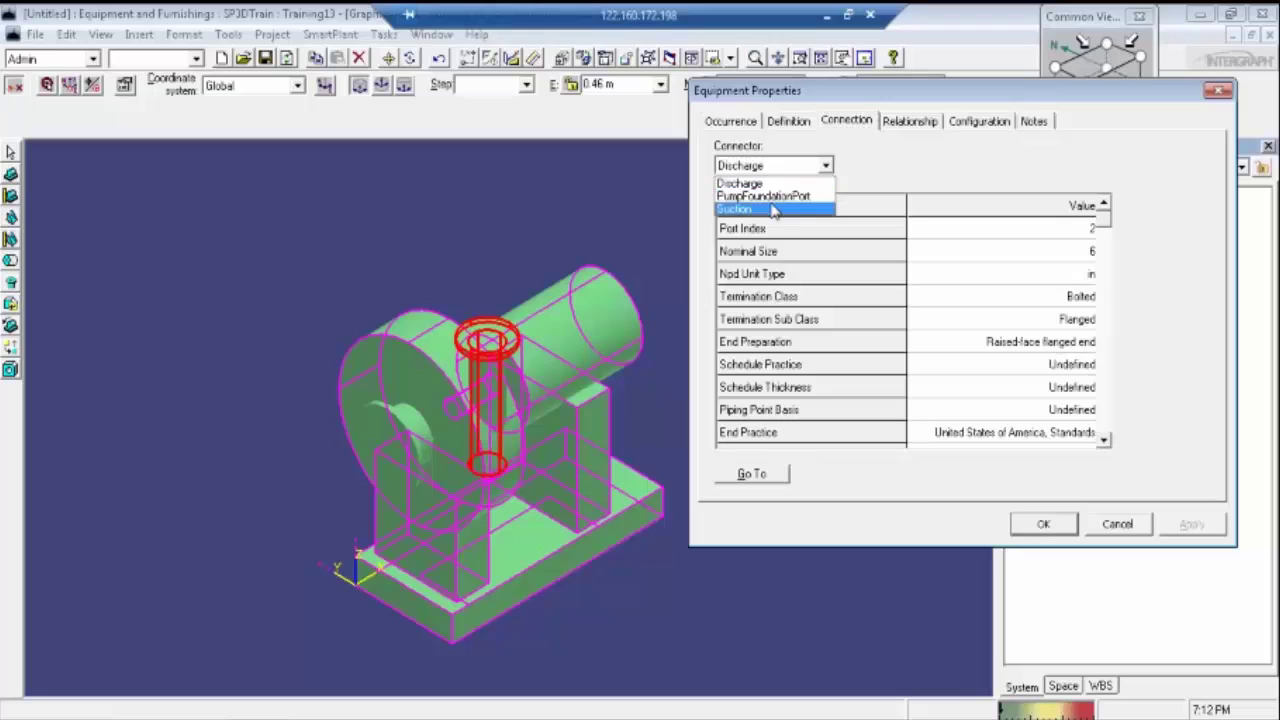
click(773, 209)
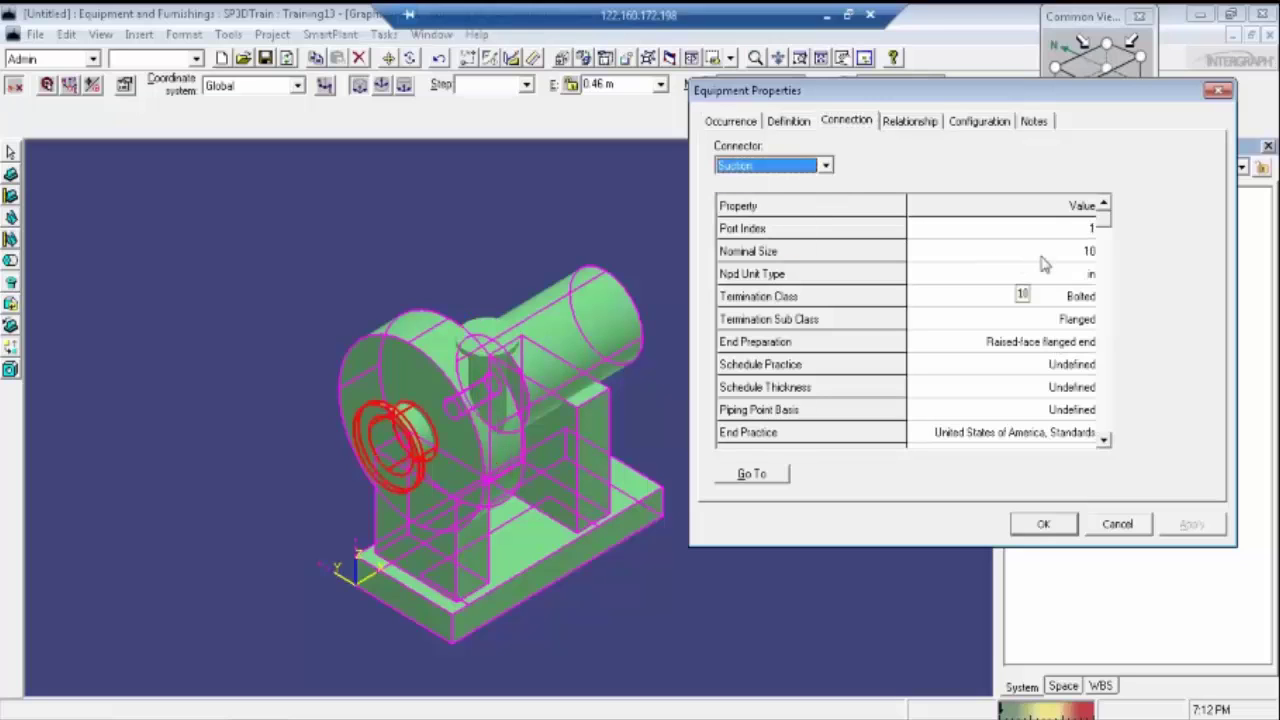
click(1057, 259)
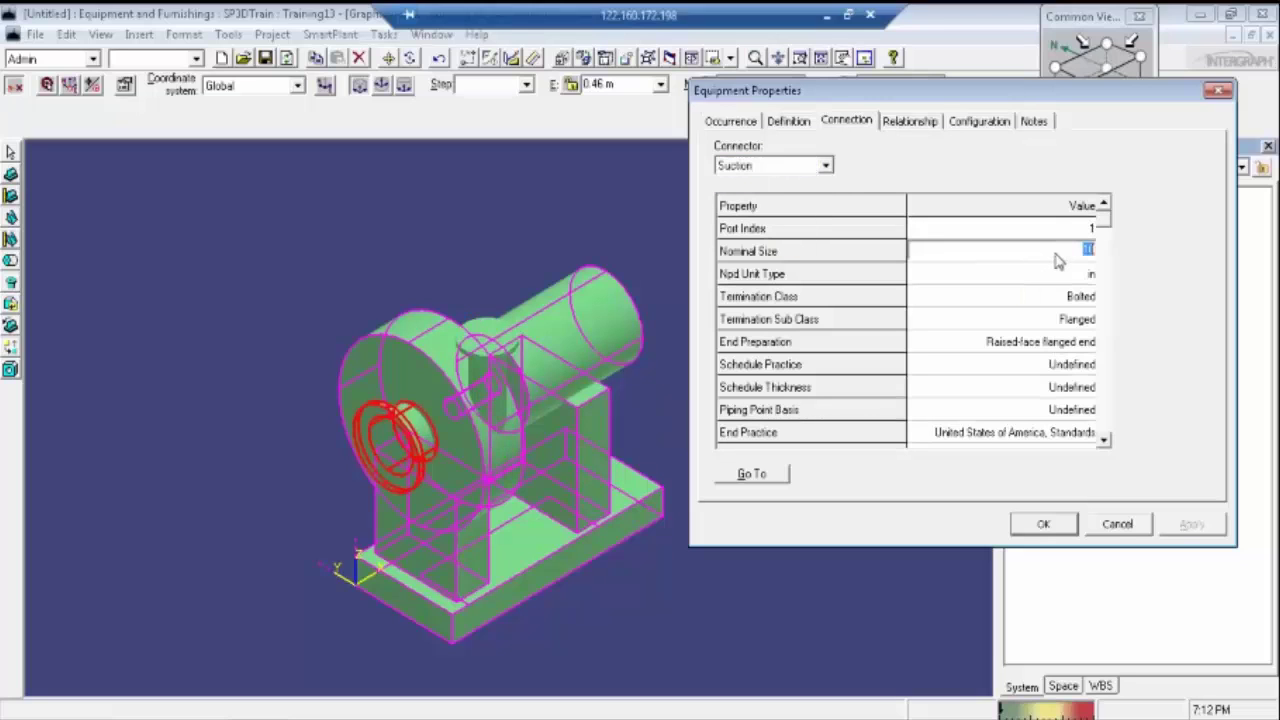
text(8)
click(1195, 525)
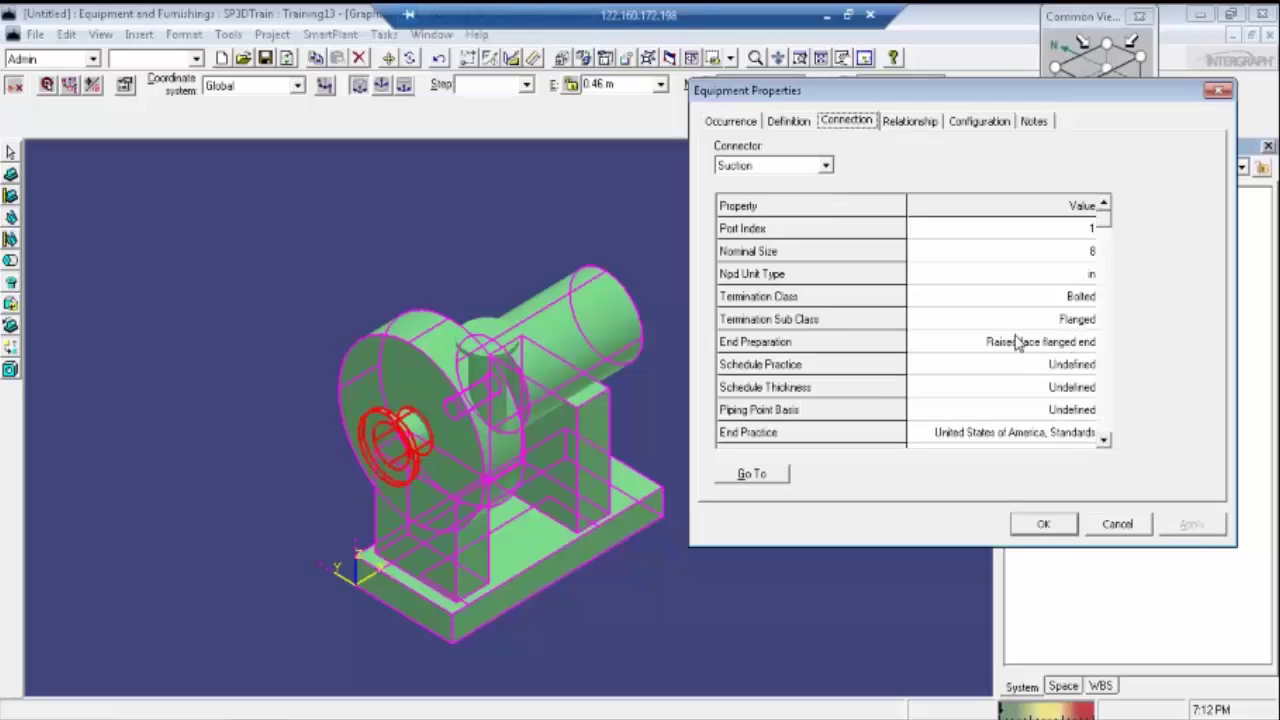
Step: Look through the Suction connector's remaining properties down to the flange and liner dimensions, then accept and close the equipment properties
click(1103, 441)
click(1103, 441)
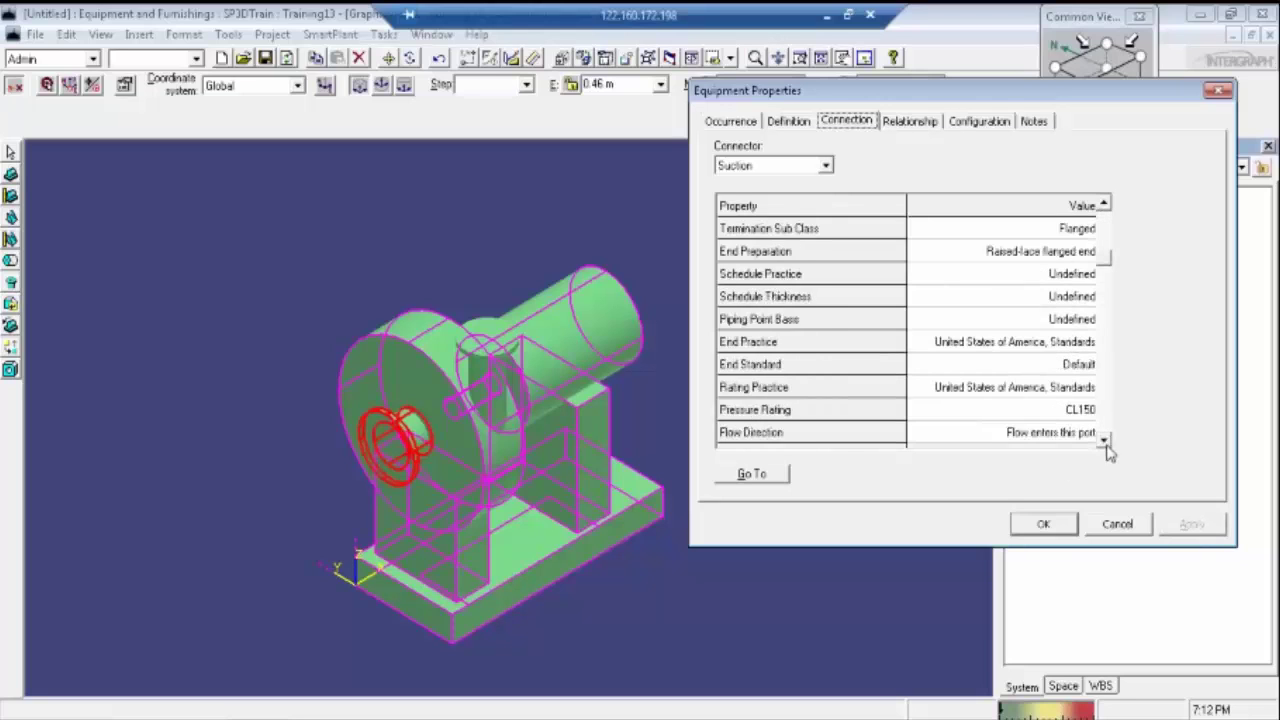
click(1103, 441)
click(1103, 441)
click(1103, 441)
click(1103, 441)
click(1103, 441)
click(1103, 441)
click(1103, 441)
click(1103, 441)
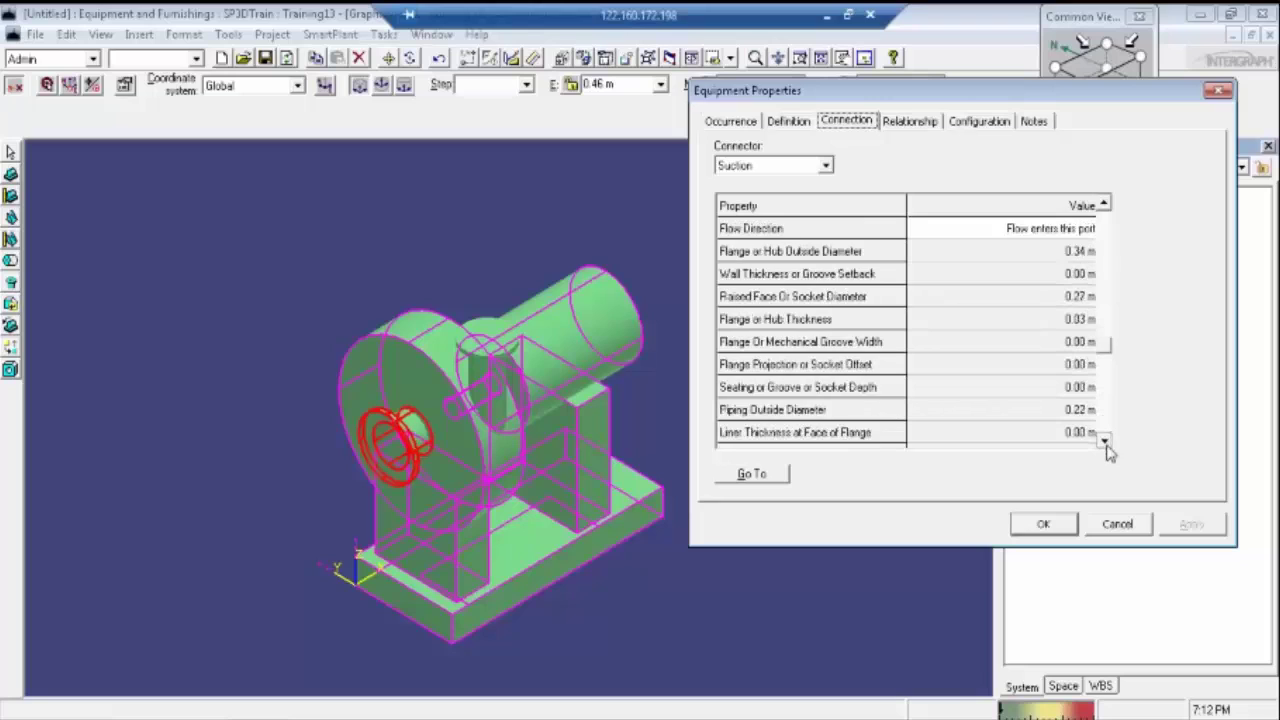
click(1103, 441)
click(1103, 441)
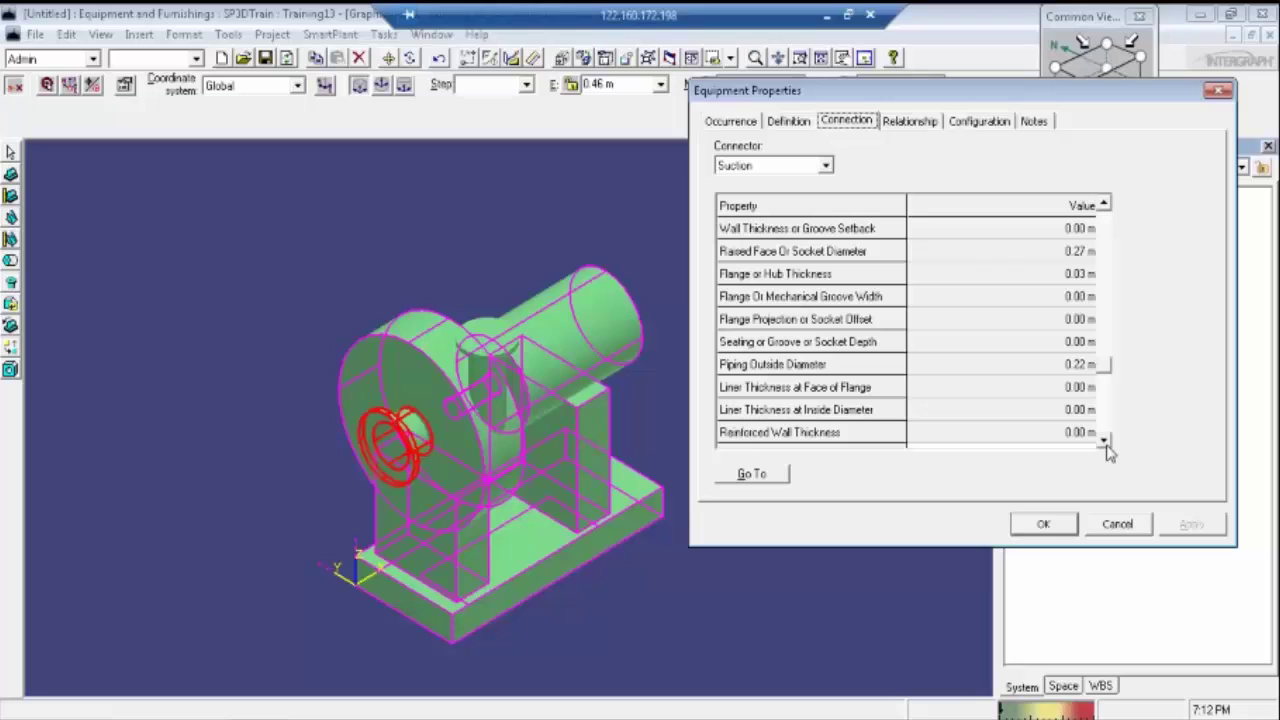
click(1106, 268)
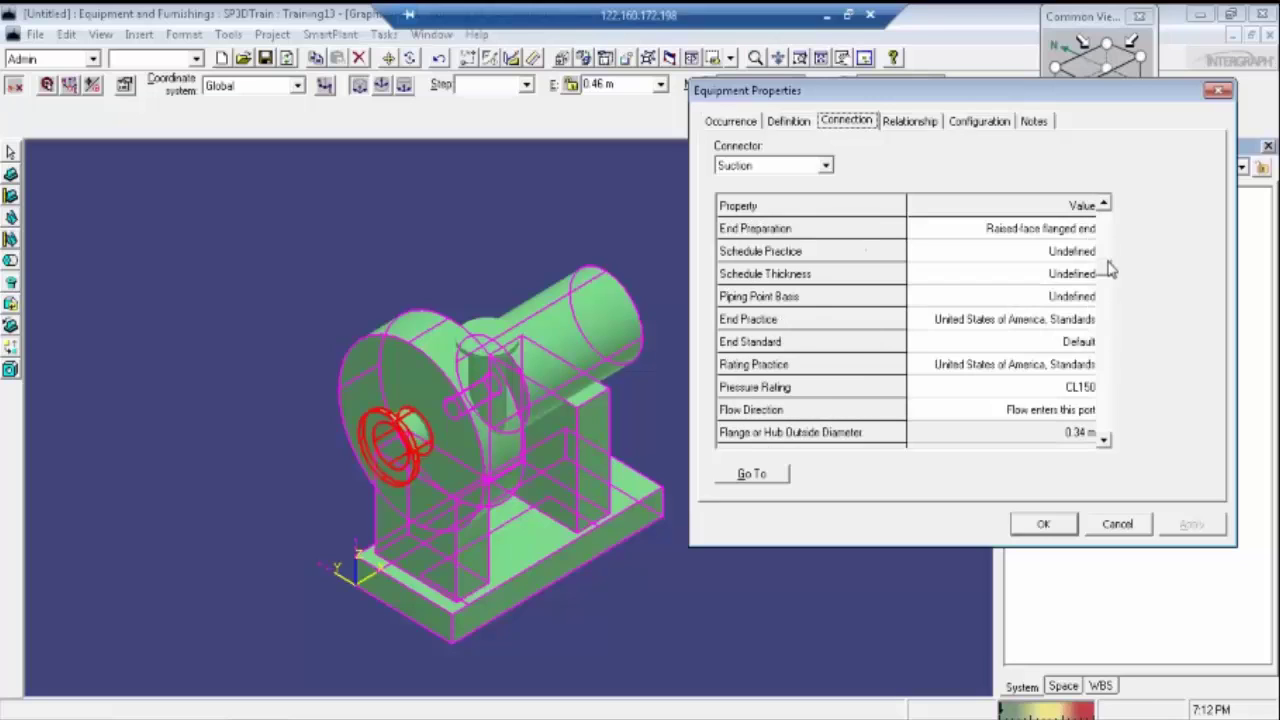
click(1106, 210)
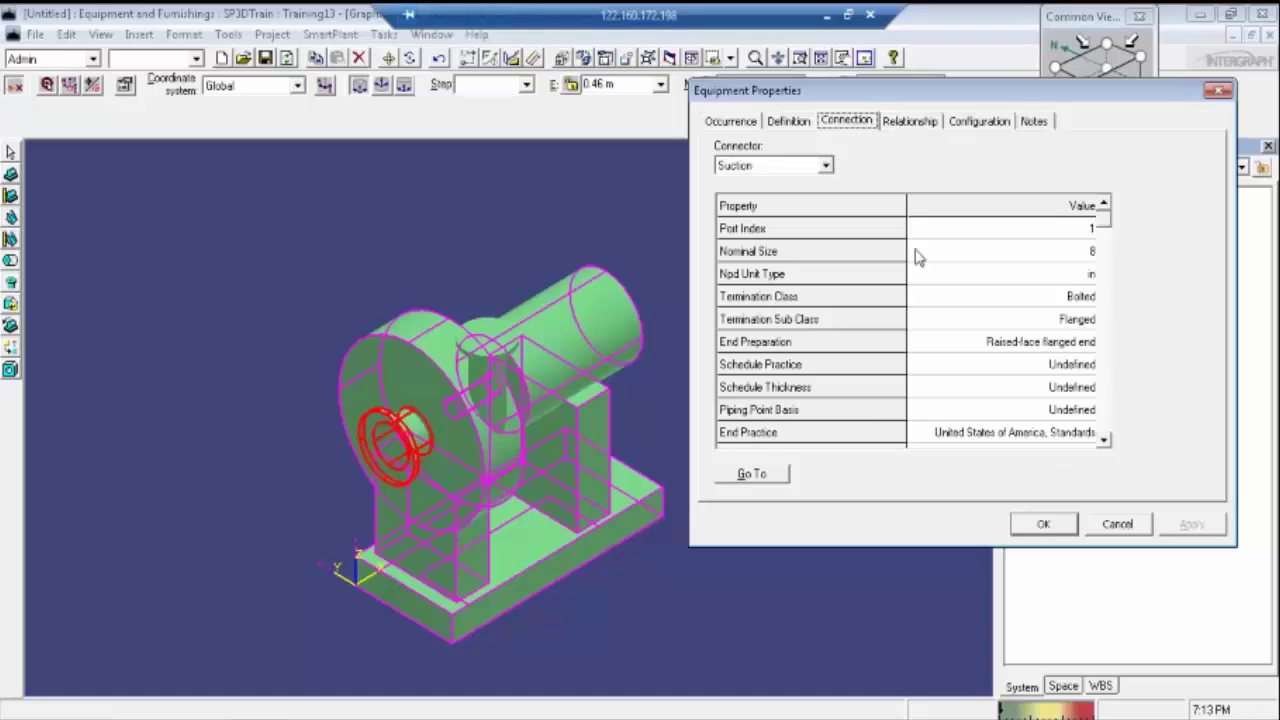
click(1037, 530)
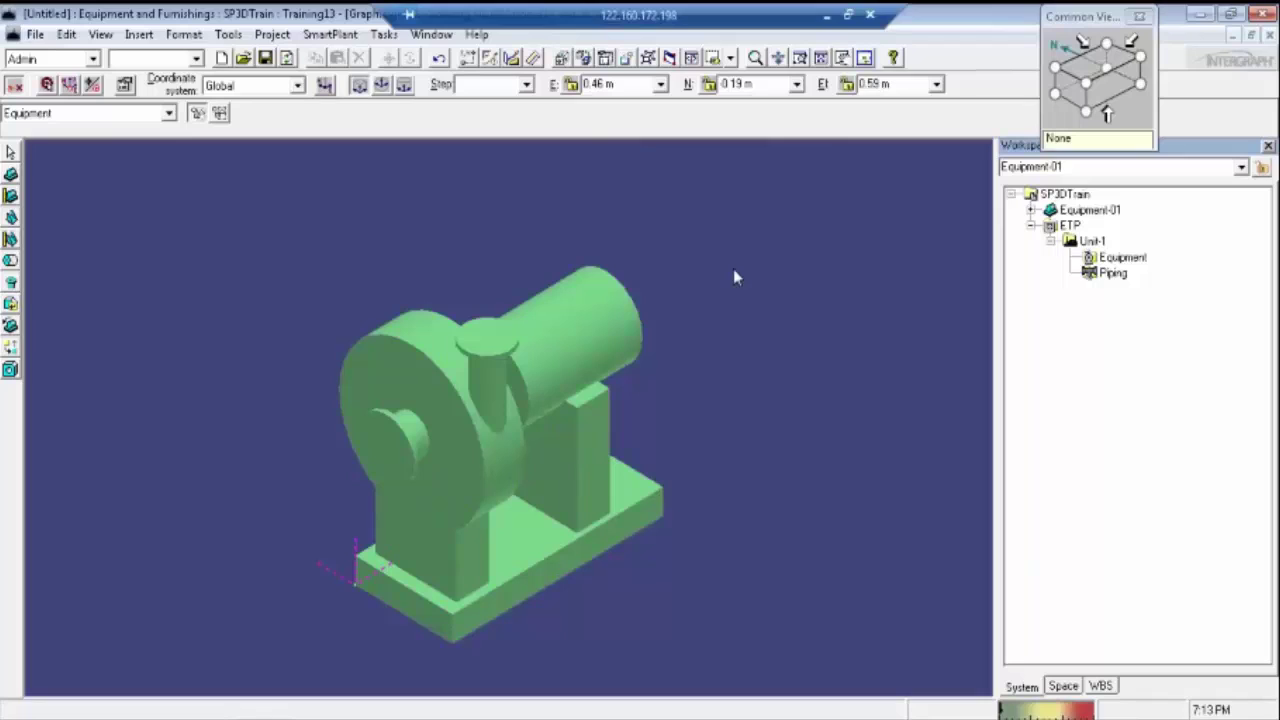
click(501, 350)
click(737, 345)
click(373, 604)
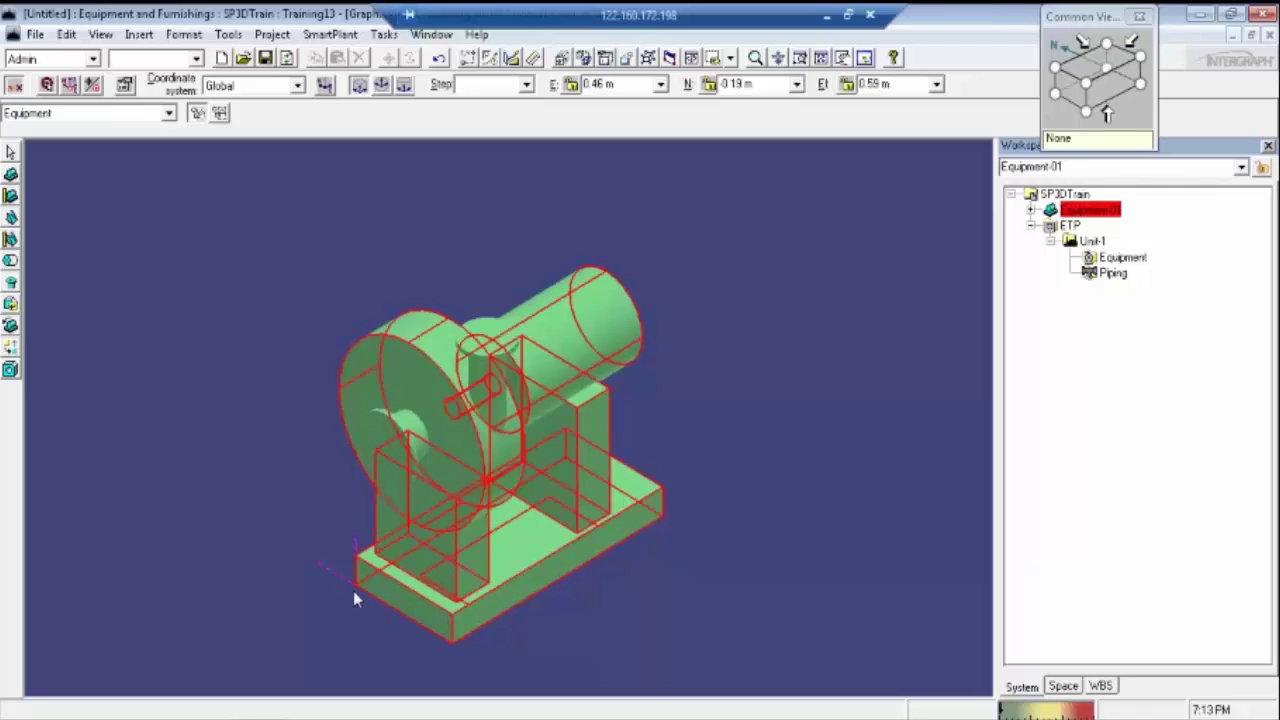
click(789, 340)
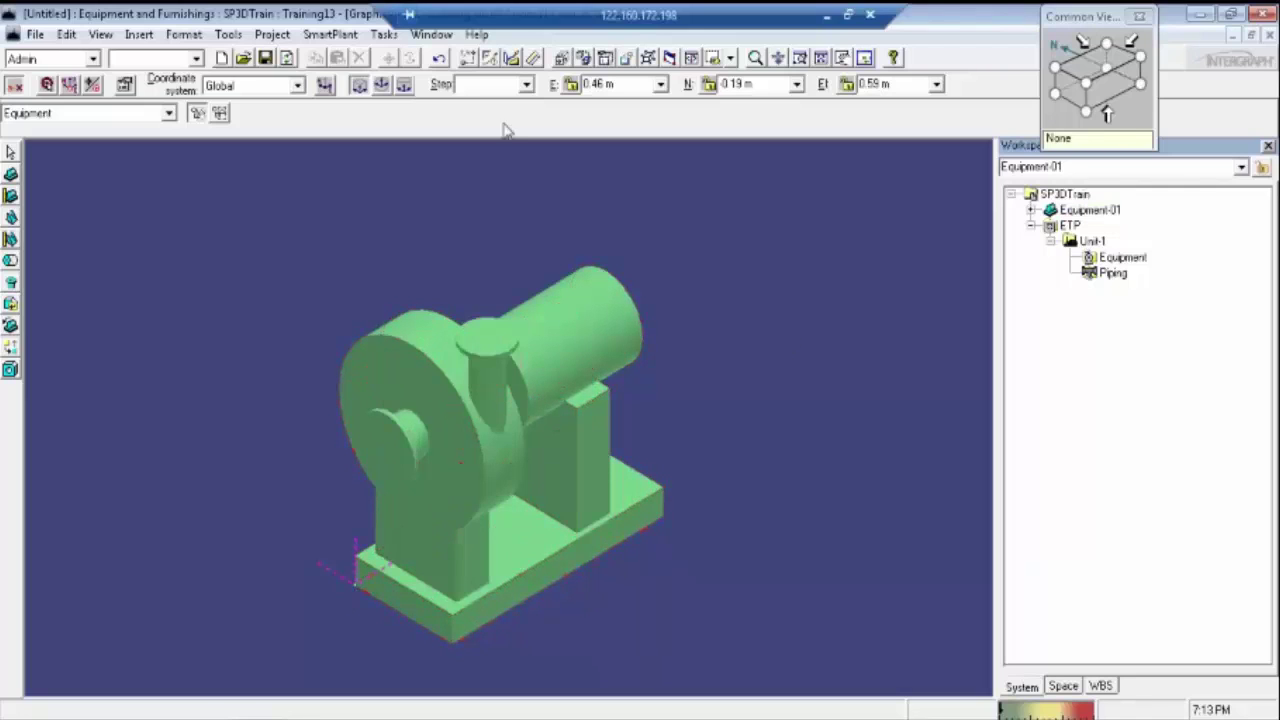
Step: Move the pump using the discharge nozzle's face as the reference point, placing it at E 0, N 0, EL 0 m
click(542, 382)
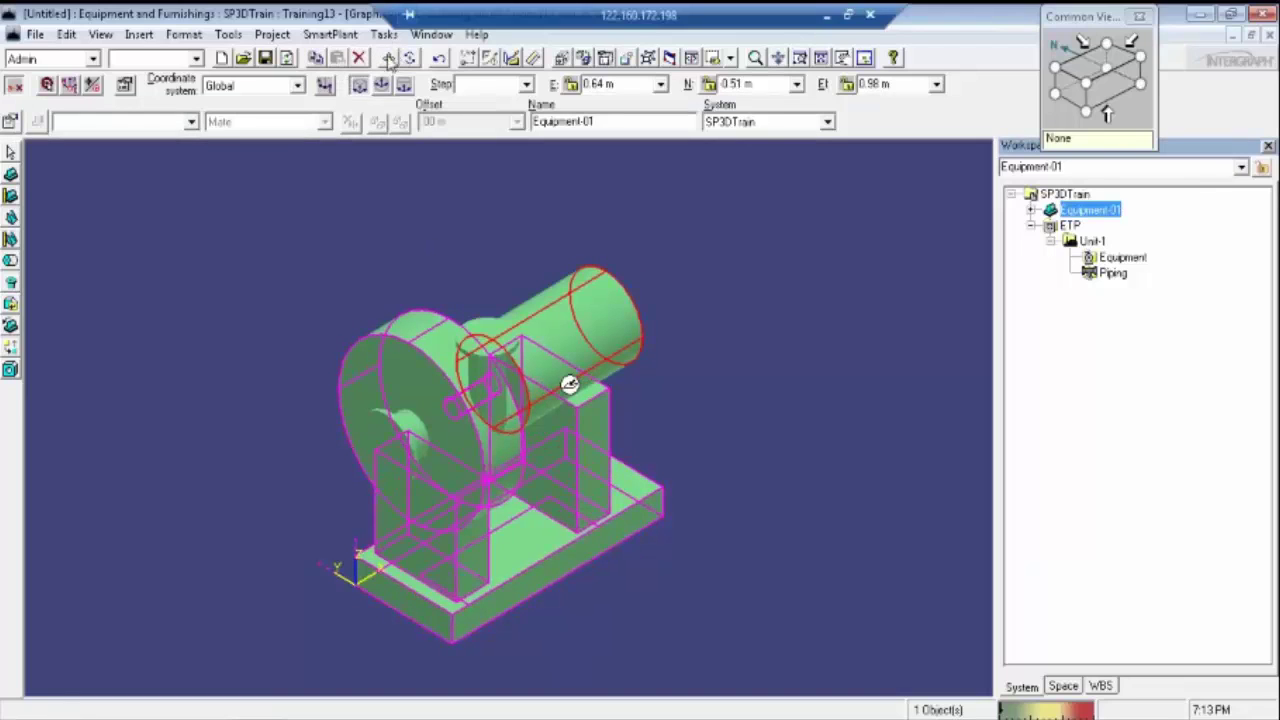
click(389, 58)
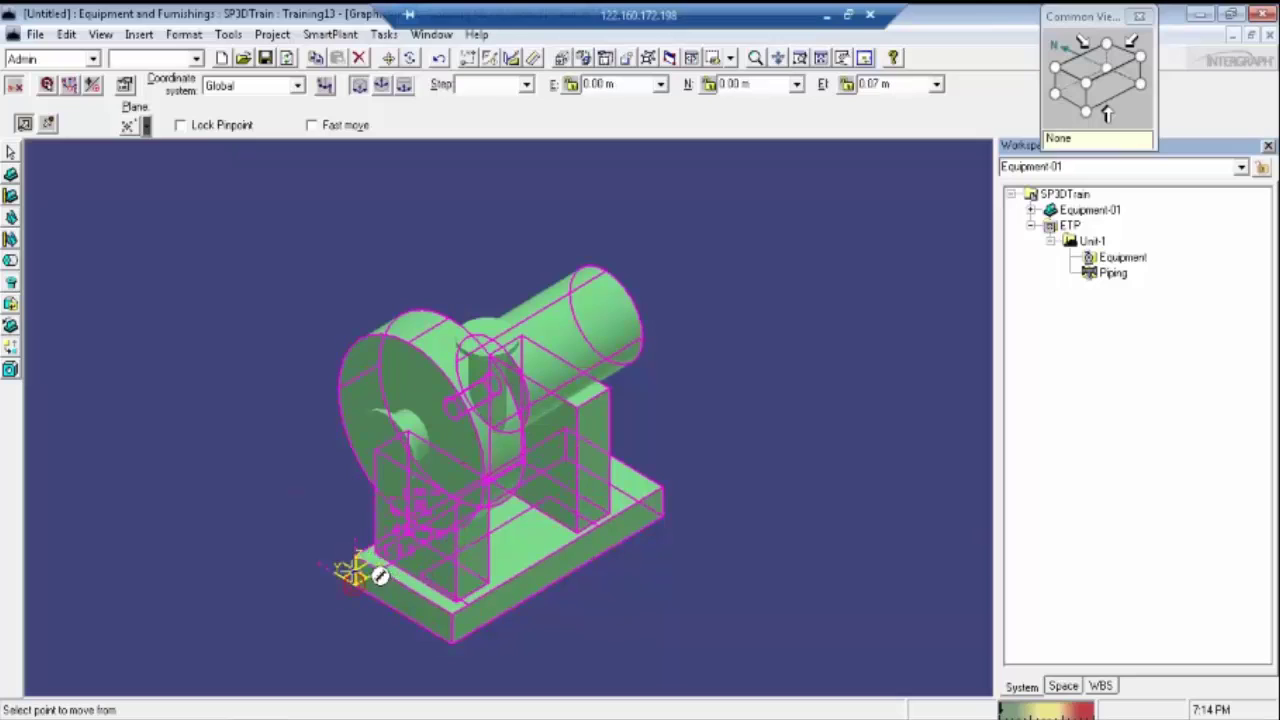
click(92, 178)
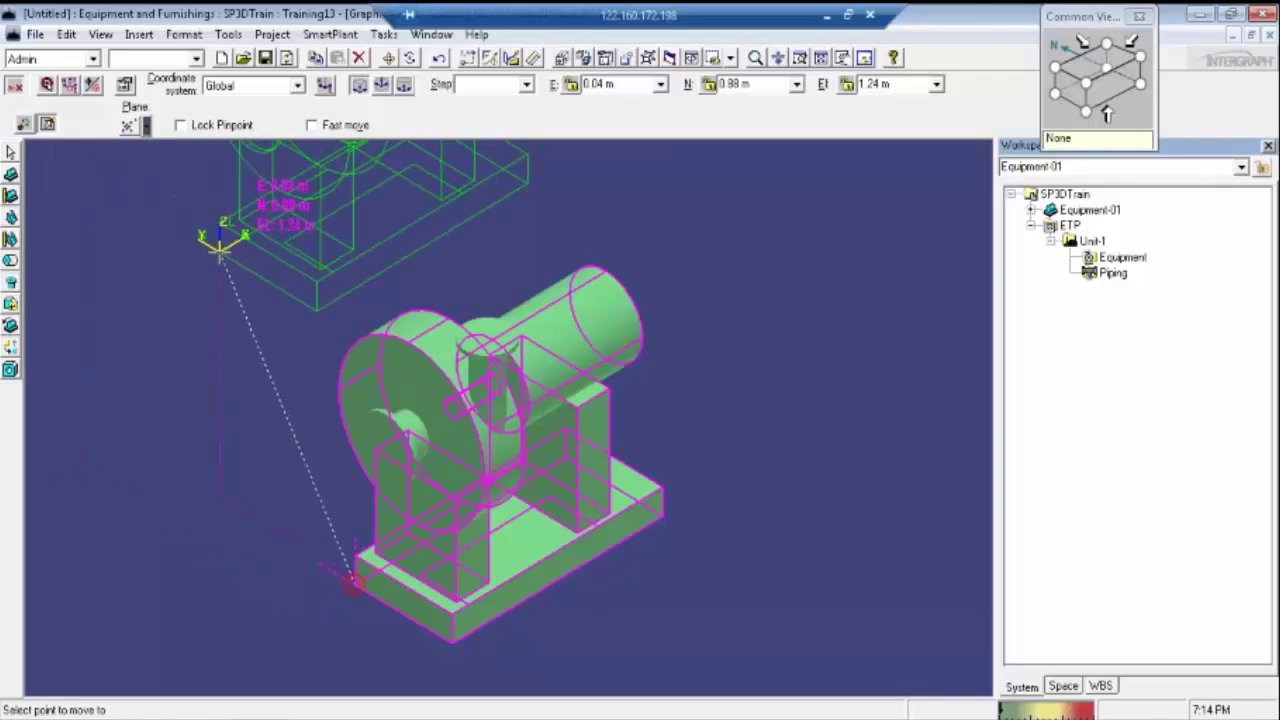
right_click(42, 148)
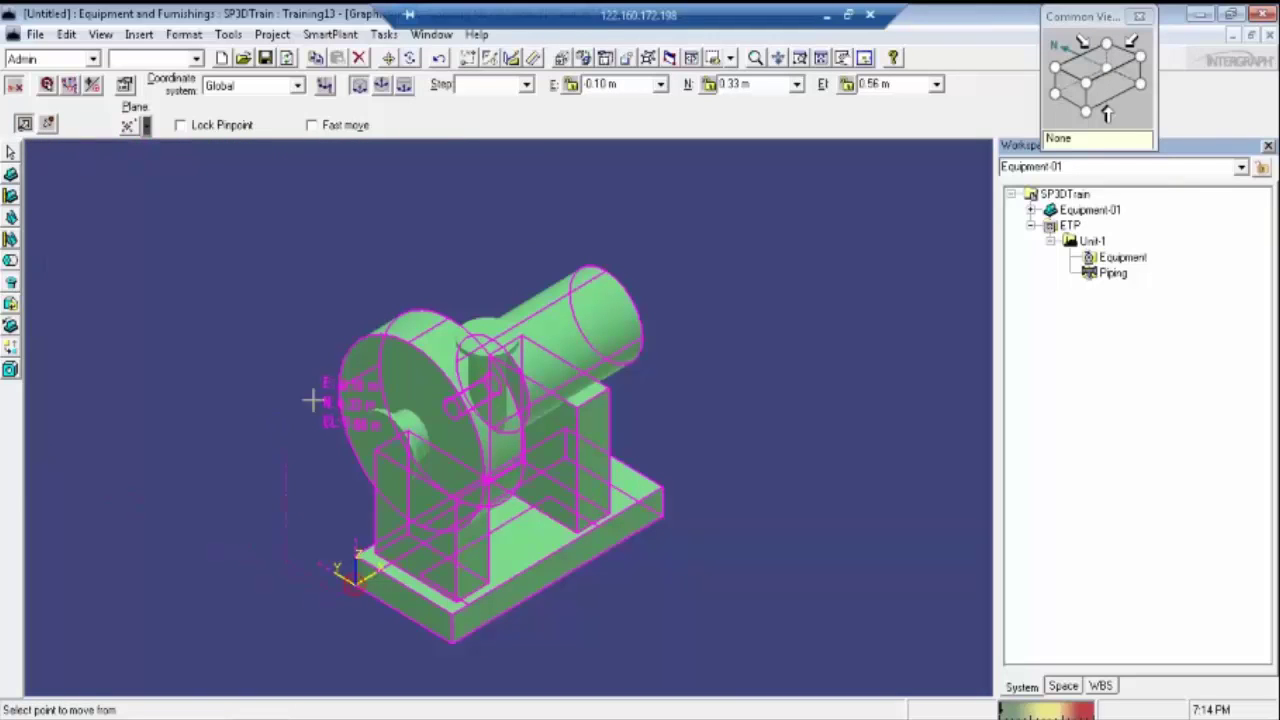
click(519, 342)
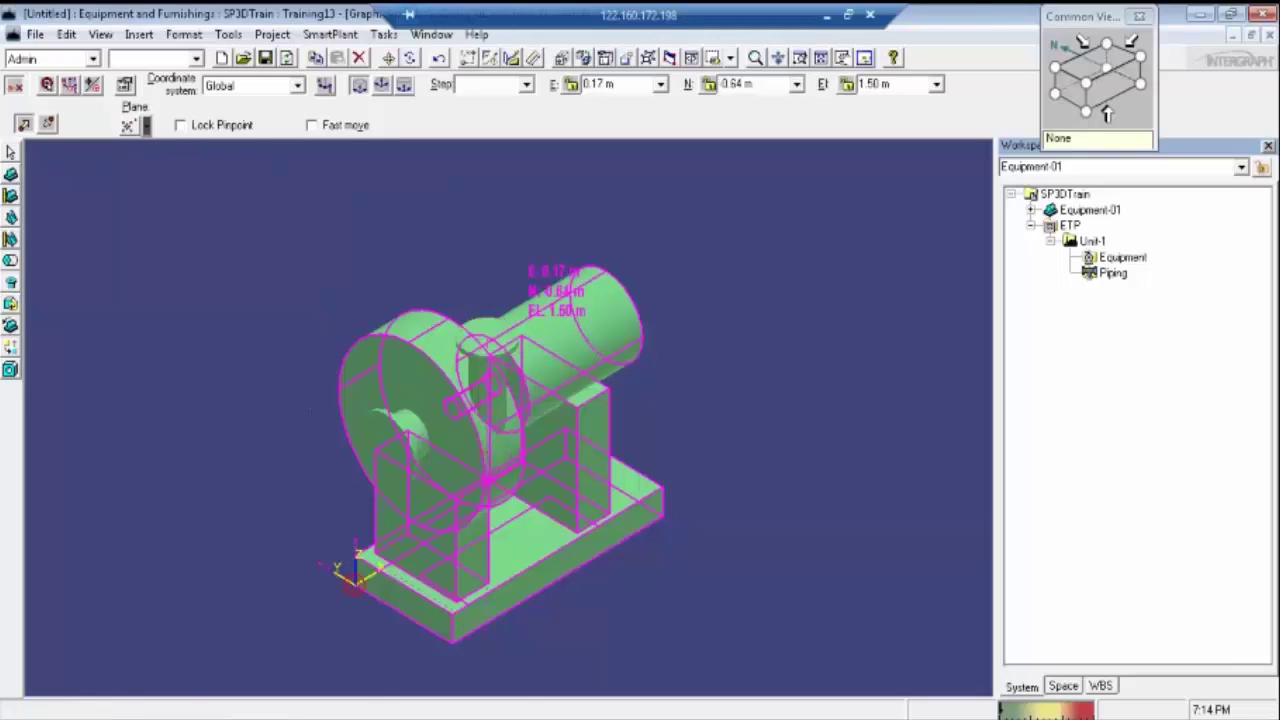
drag(451, 283, 441, 265)
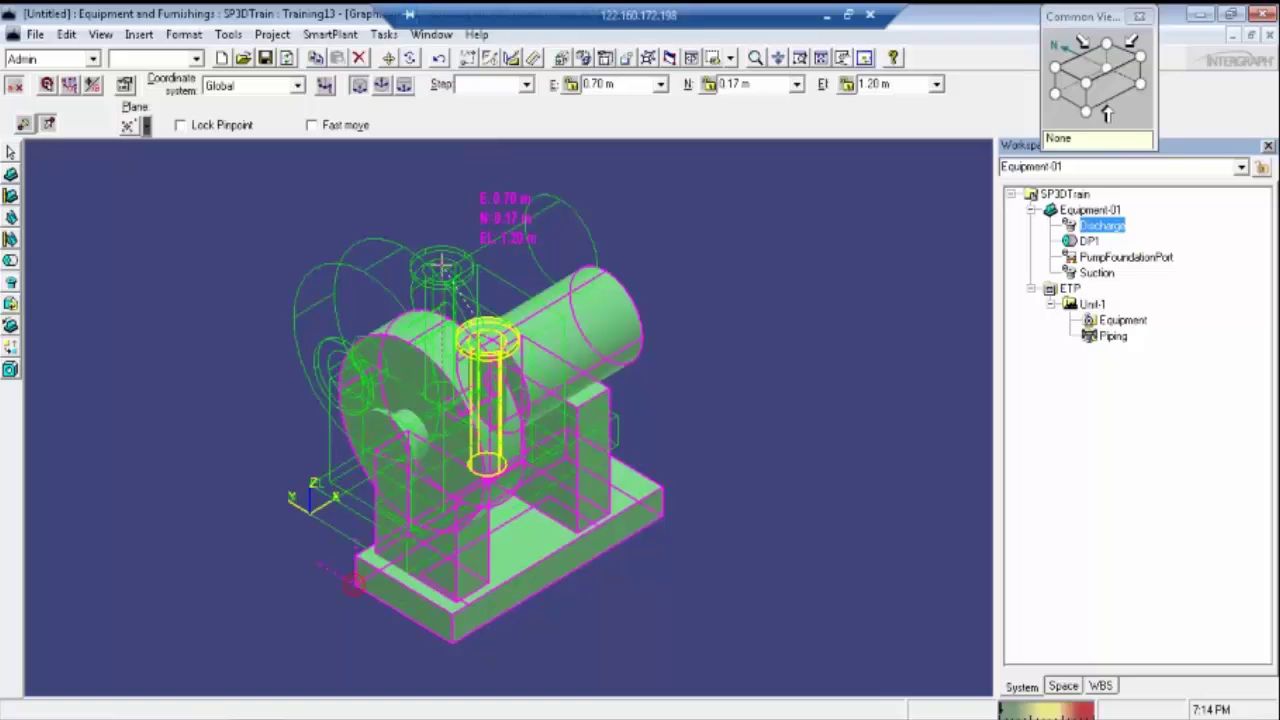
key(Tab)
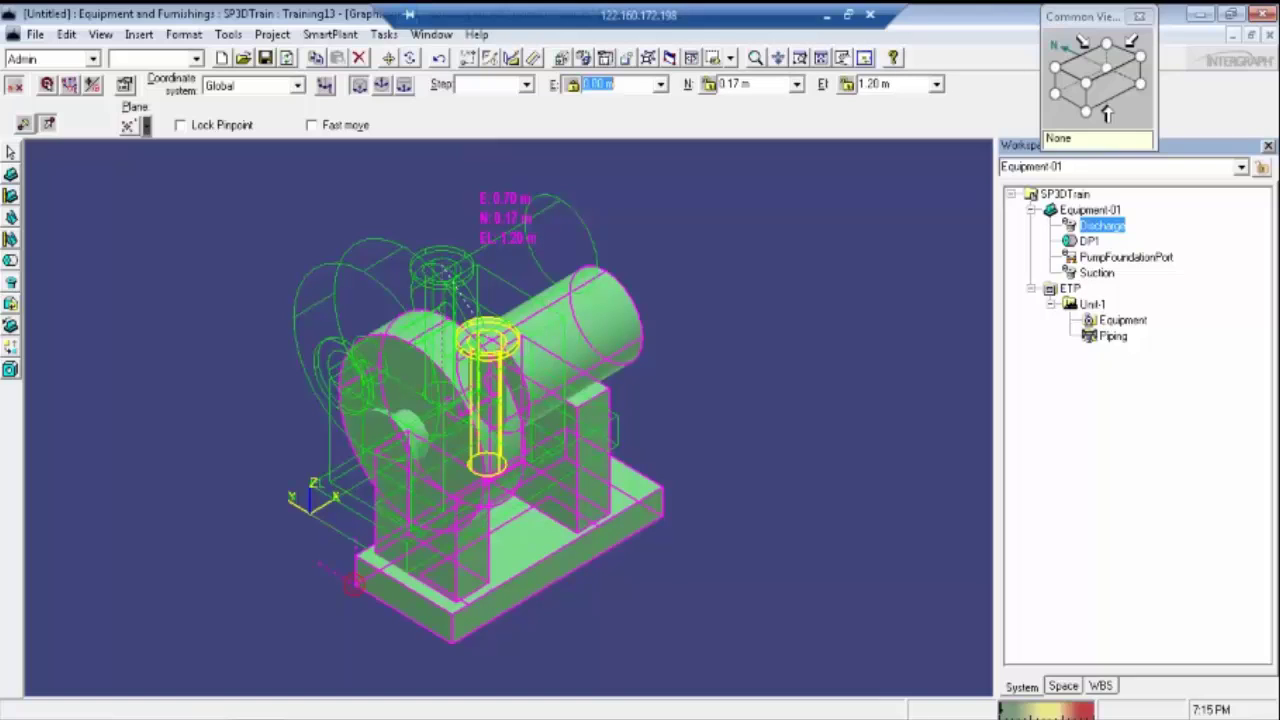
key(Return)
key(Tab)
text(0)
key(Tab)
text(0)
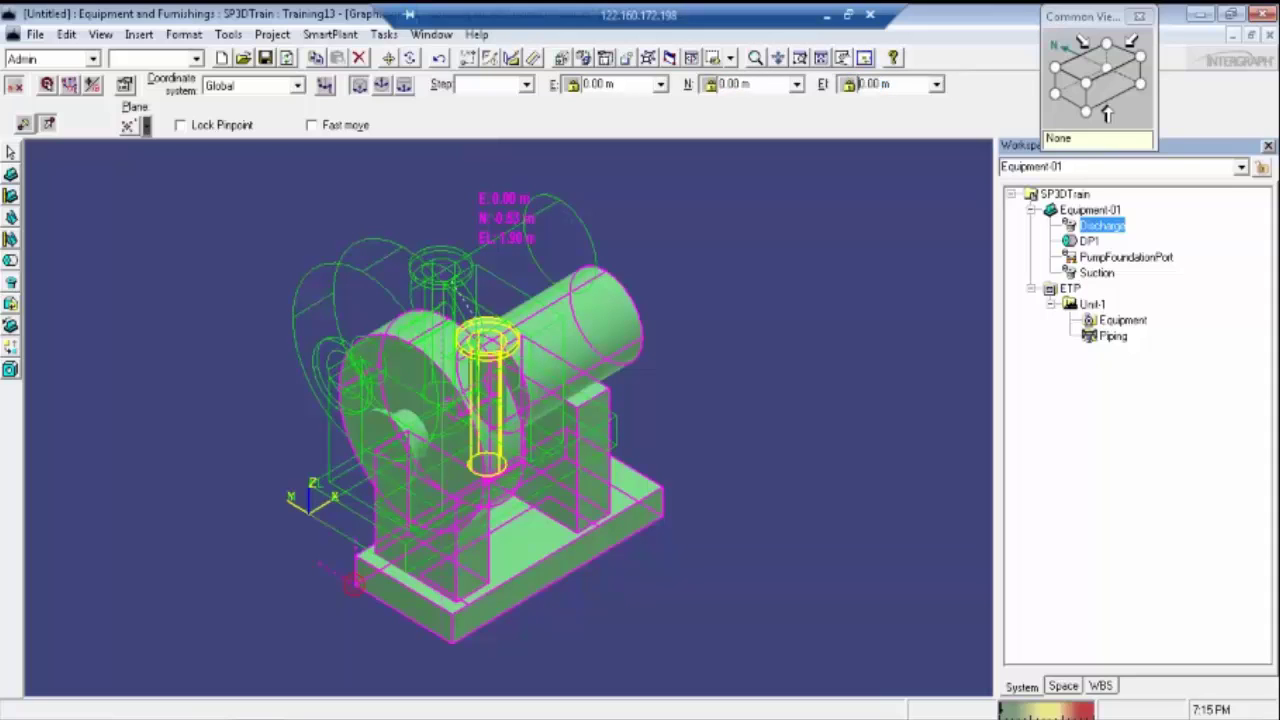
click(640, 255)
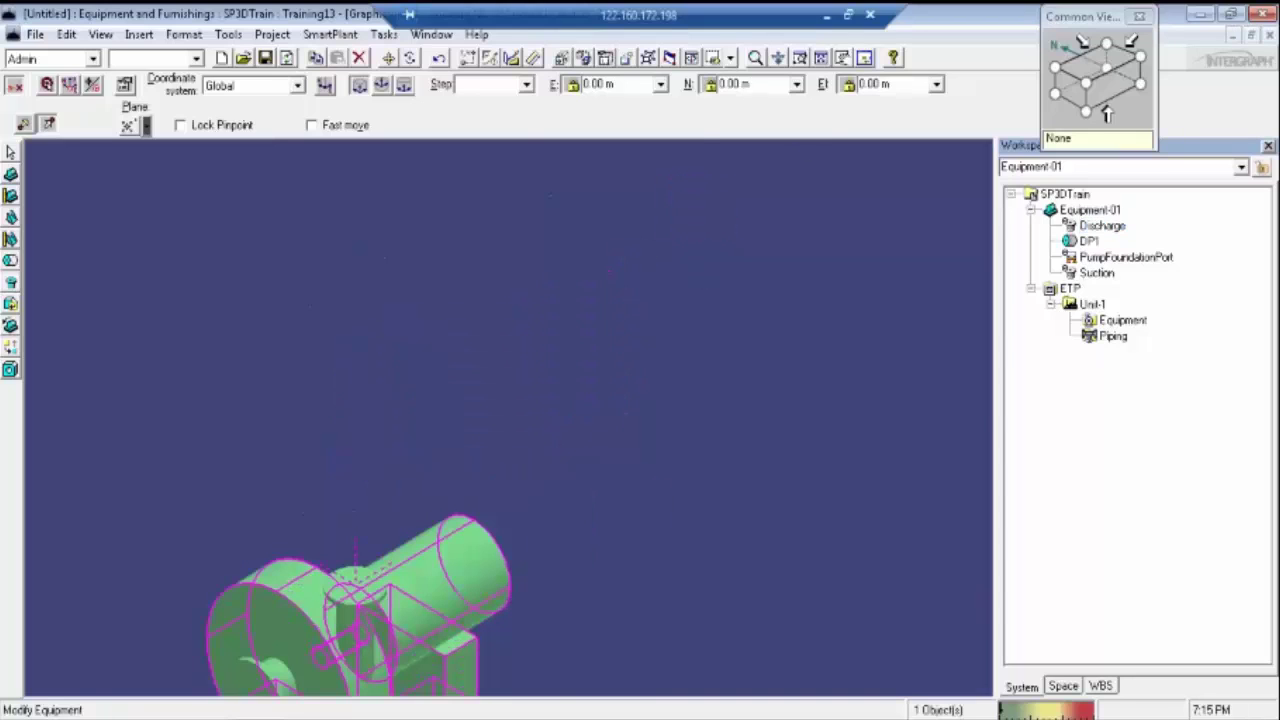
key(alt+v)
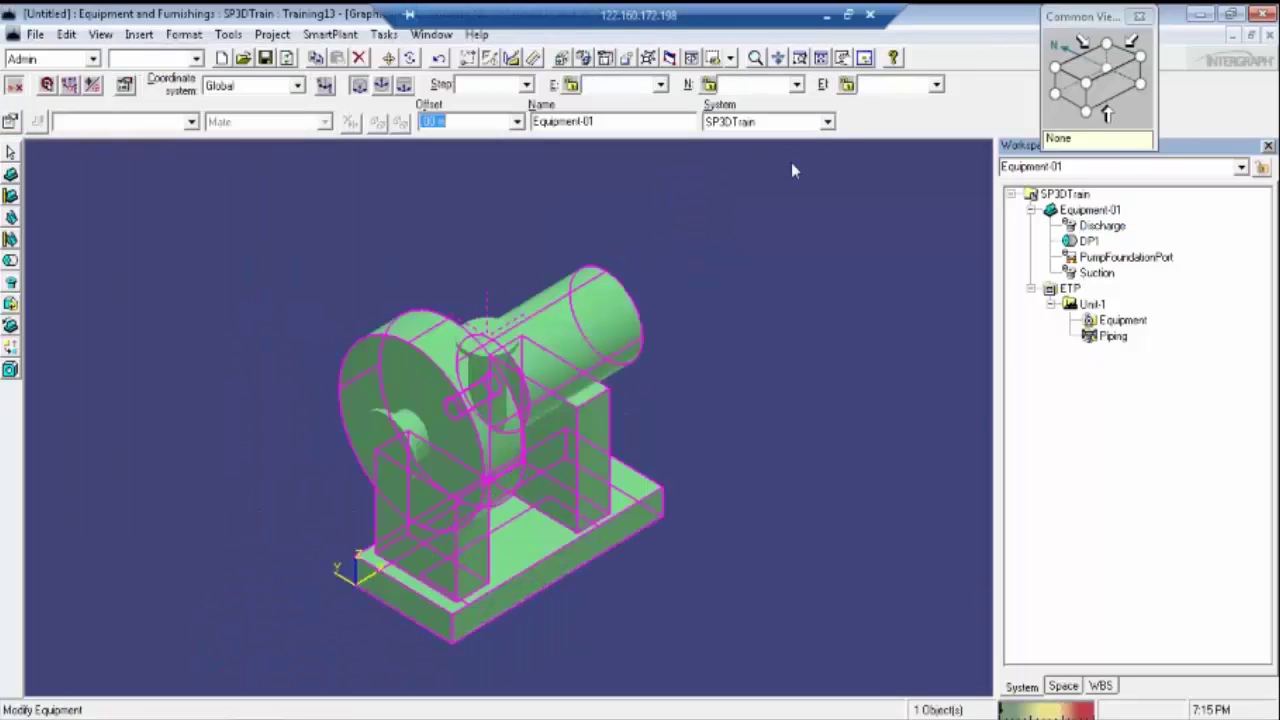
key(Escape)
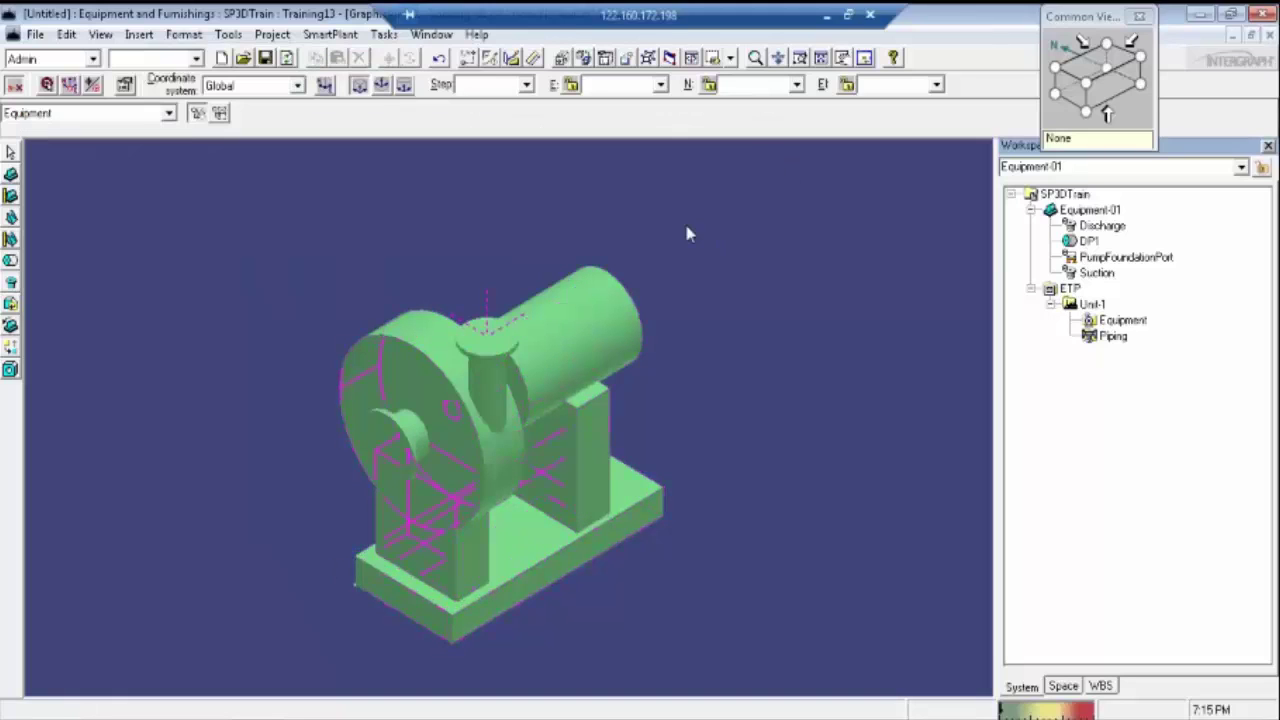
Step: Examine the pump's position relative to the global origin from far out, then fit the pump in the view and deselect it
click(820, 58)
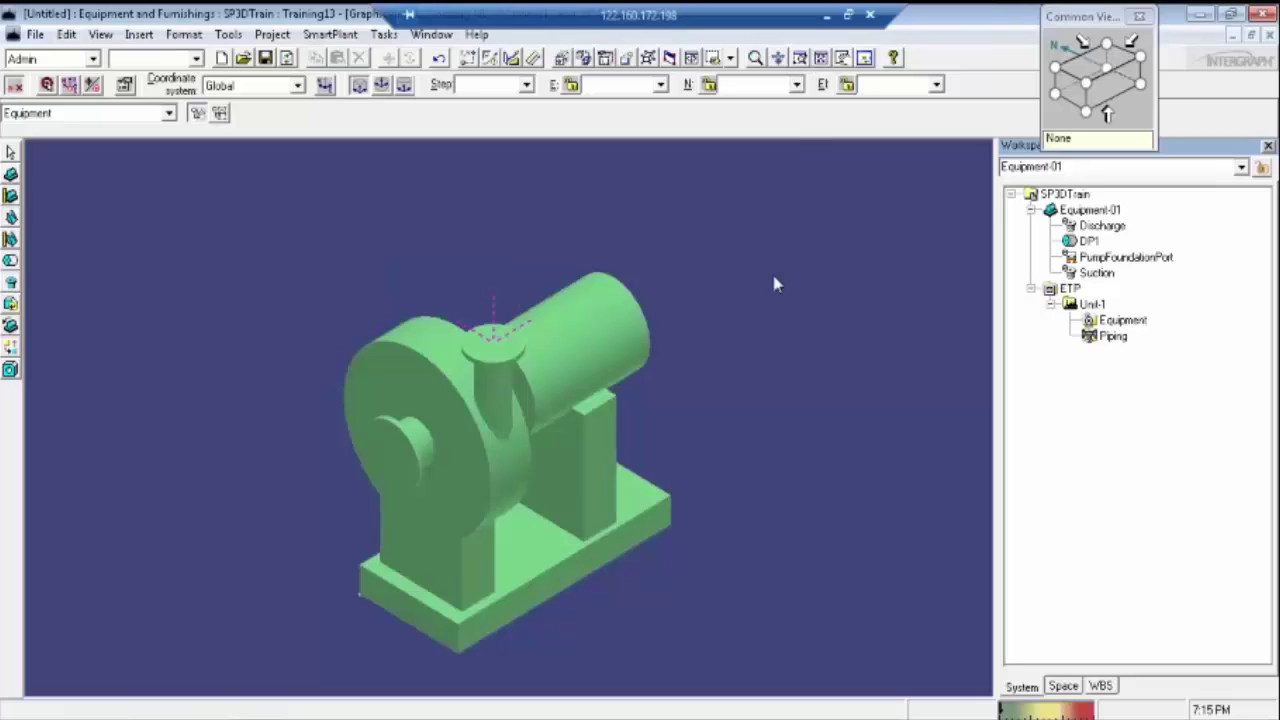
click(755, 58)
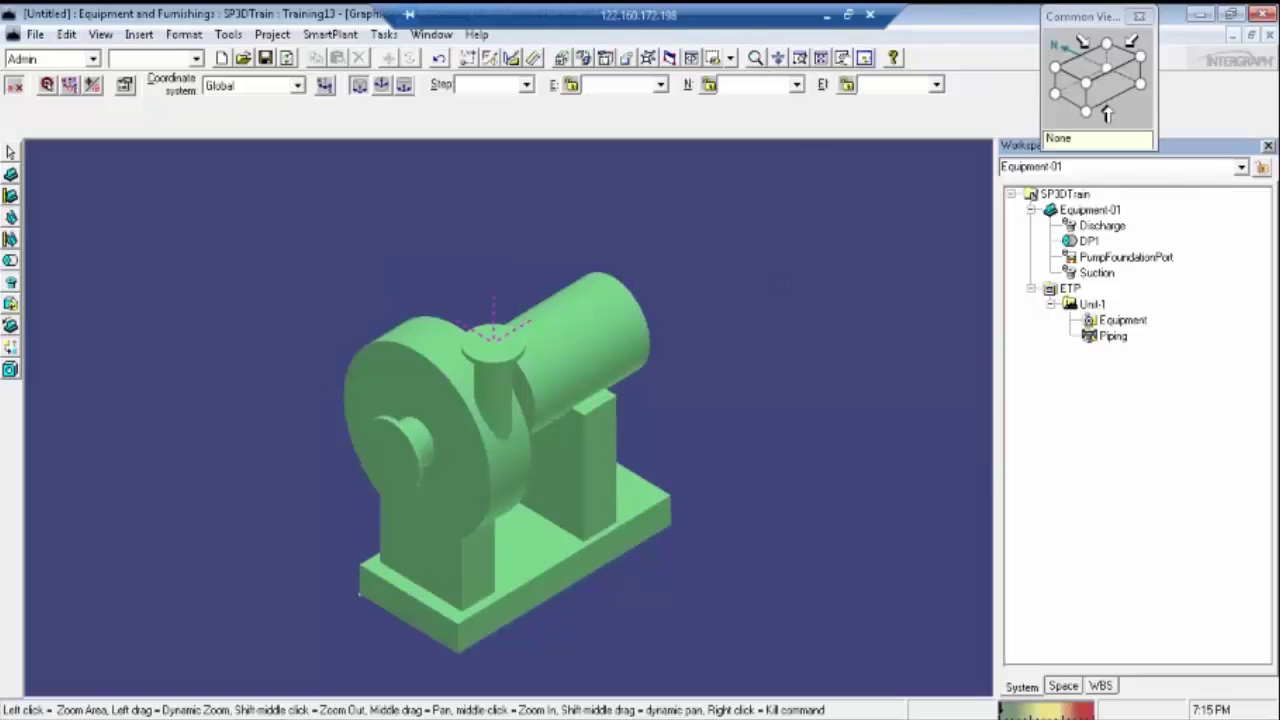
drag(755, 468, 576, 333)
right_click(529, 409)
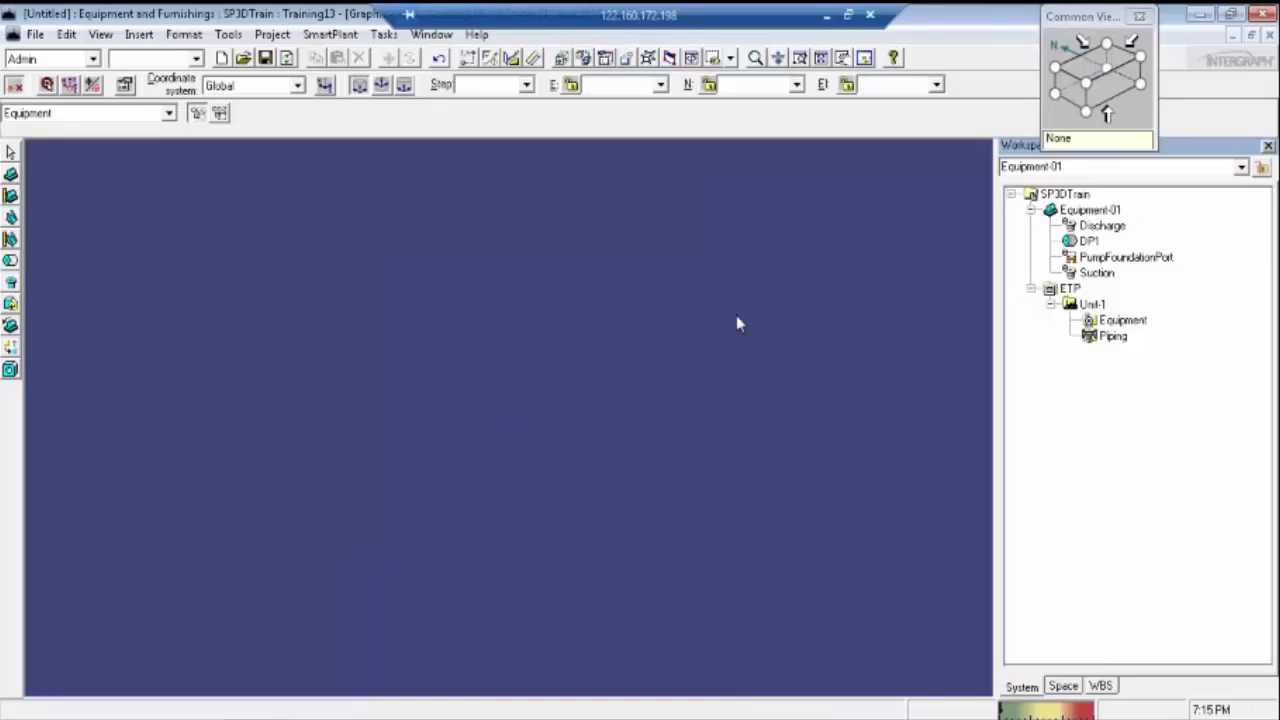
click(517, 420)
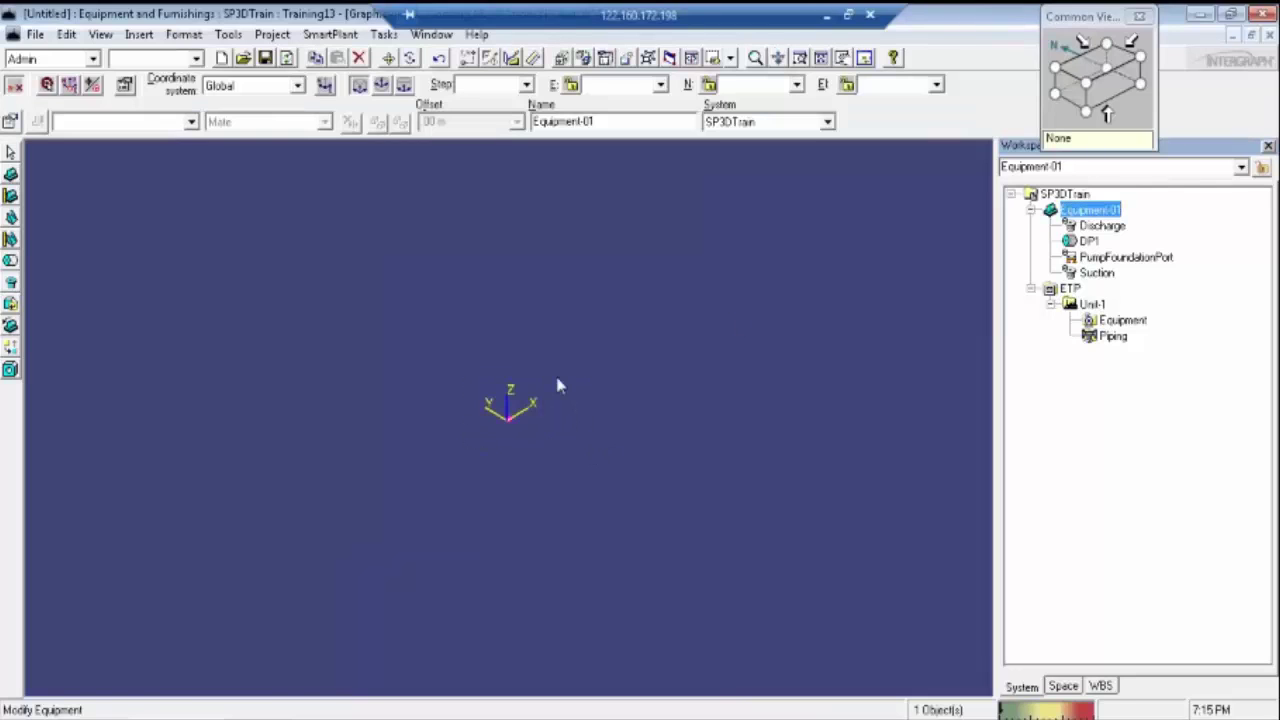
key(Escape)
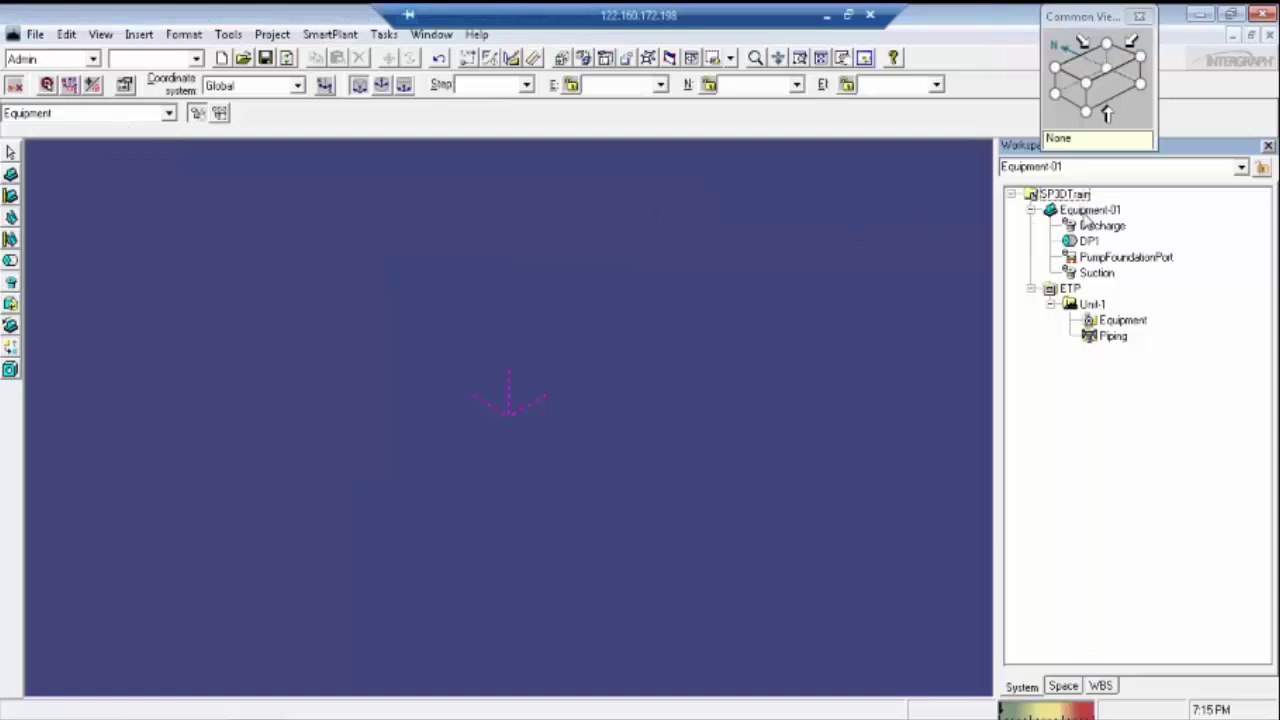
click(1090, 210)
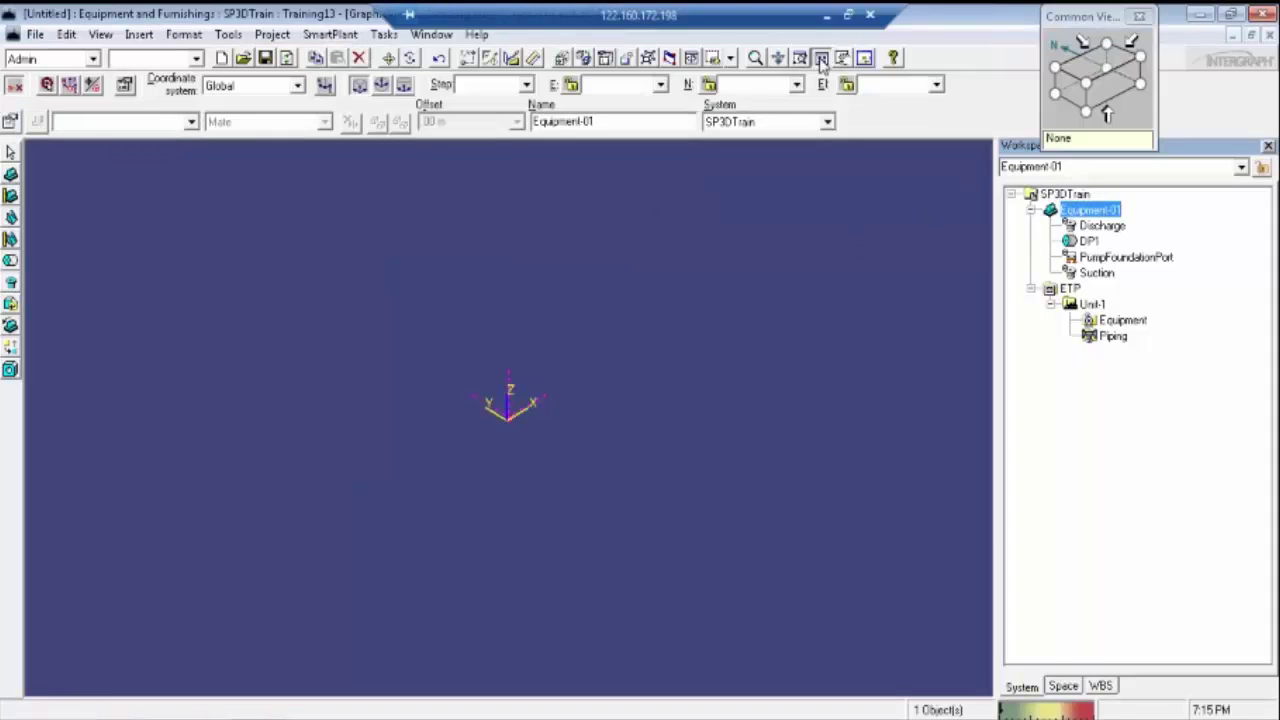
click(820, 58)
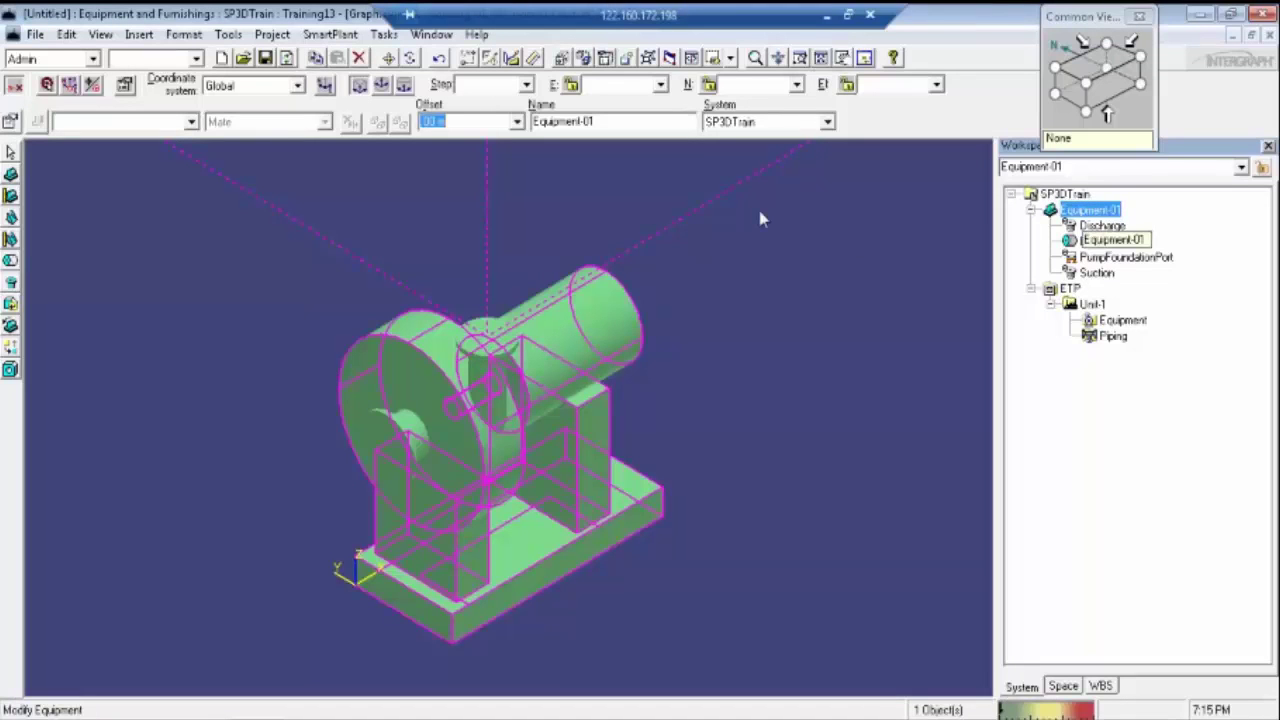
click(13, 155)
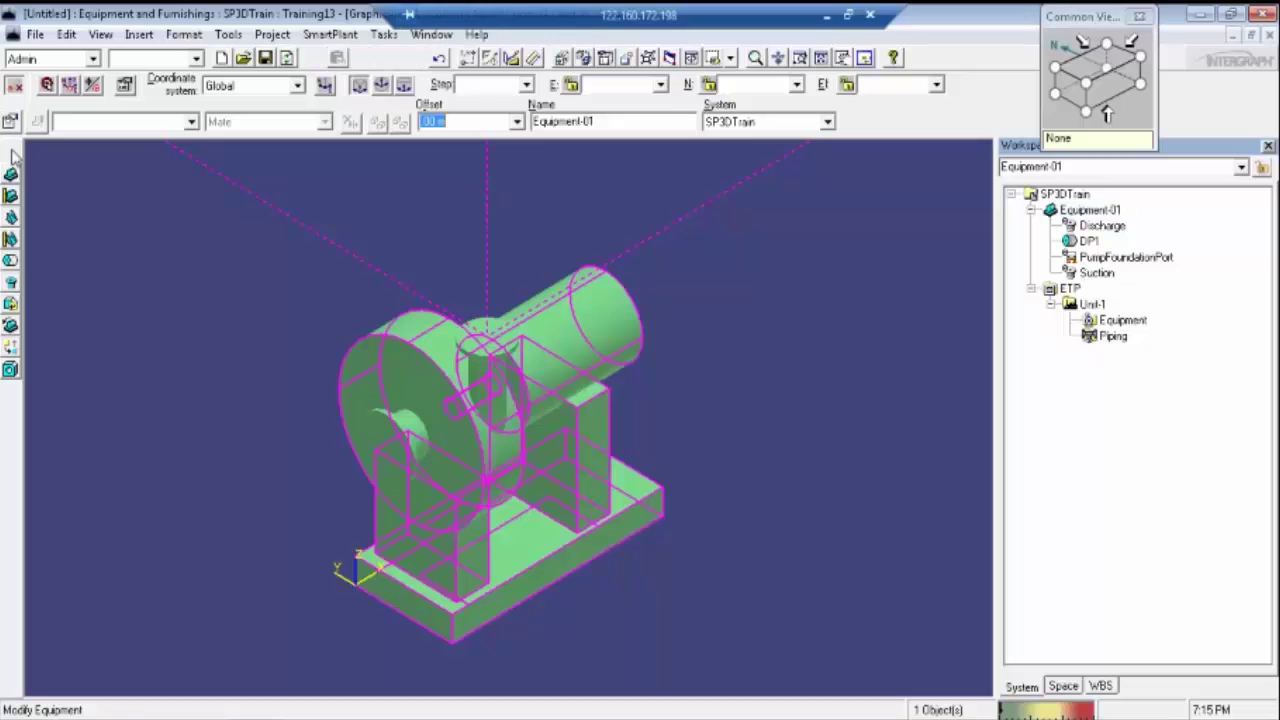
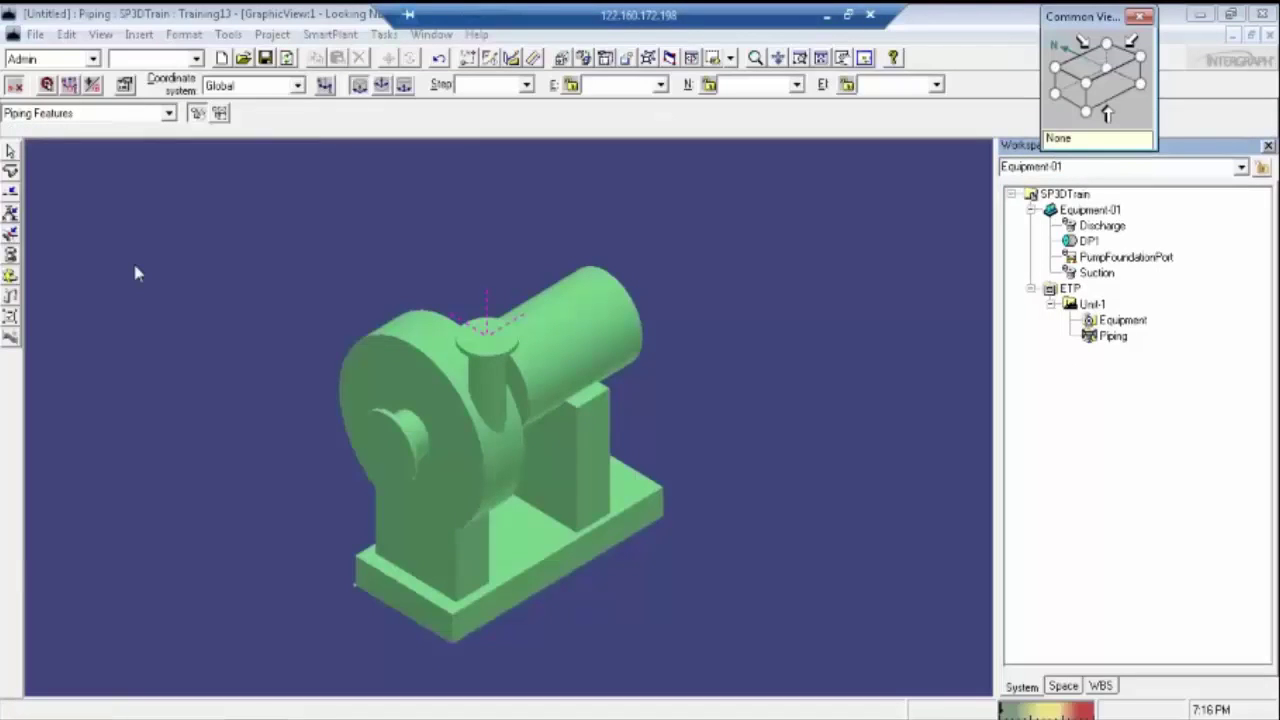
click(10, 190)
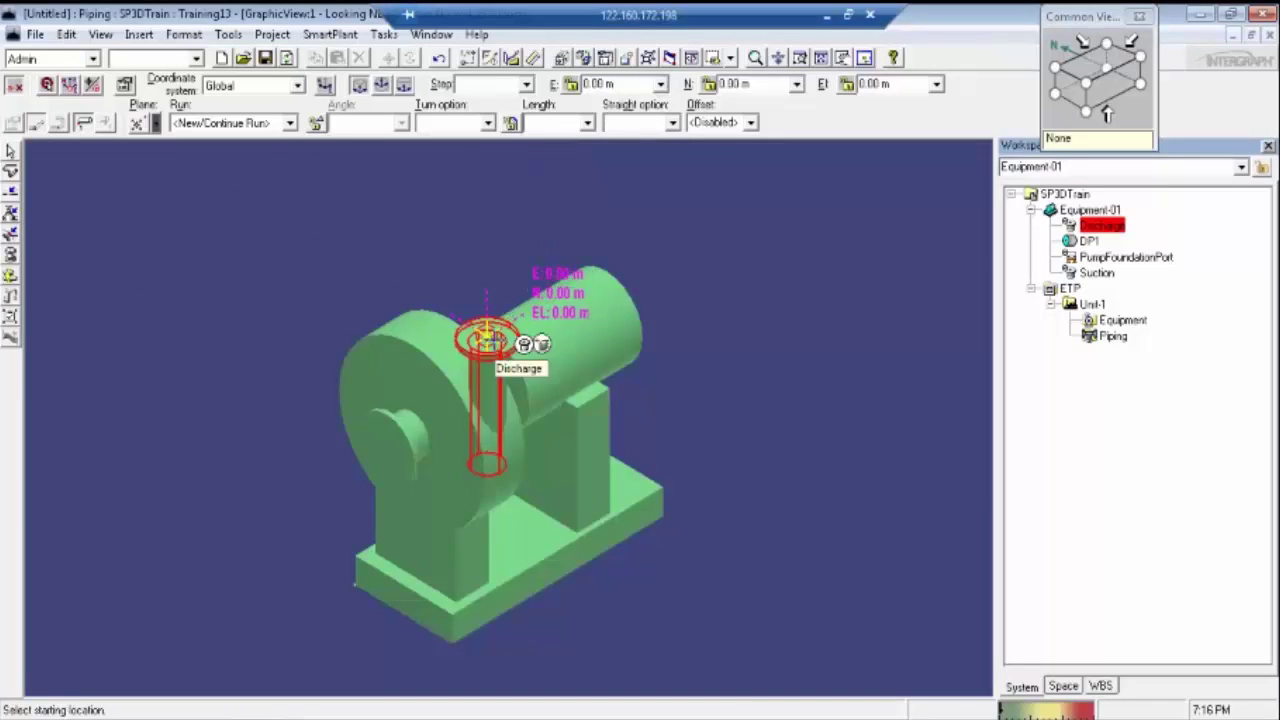
click(620, 314)
click(1013, 218)
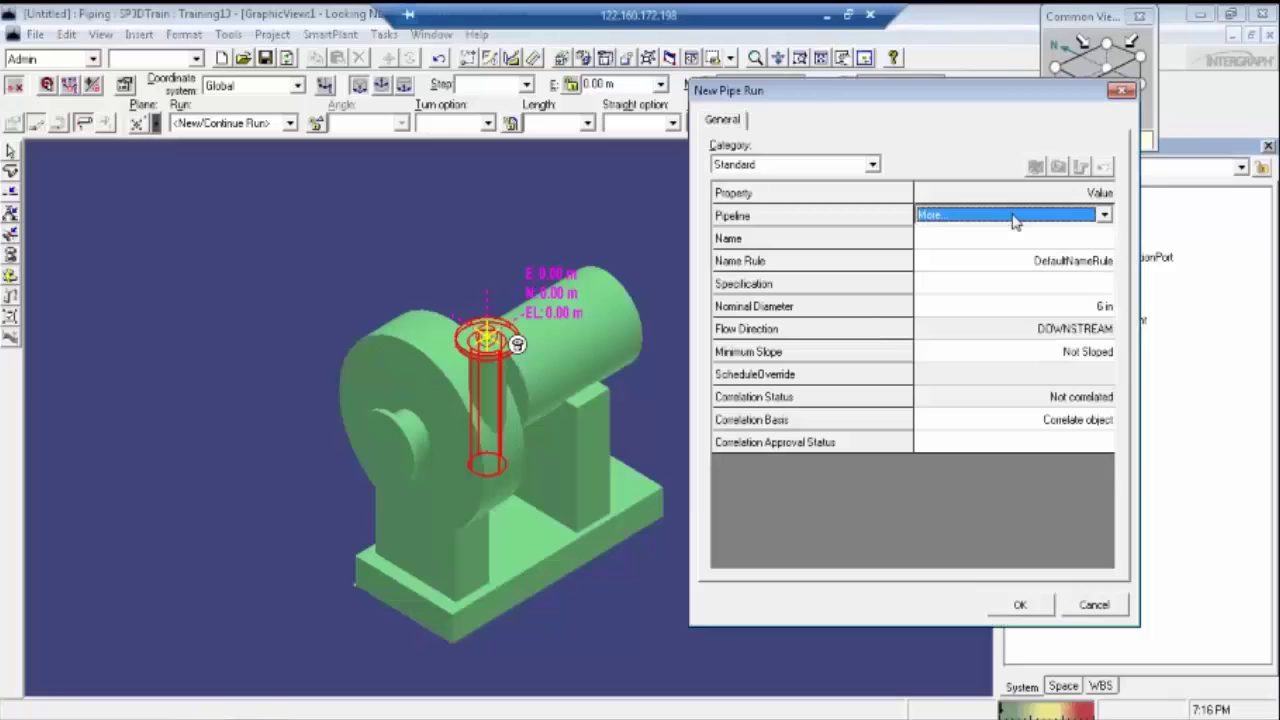
click(1094, 605)
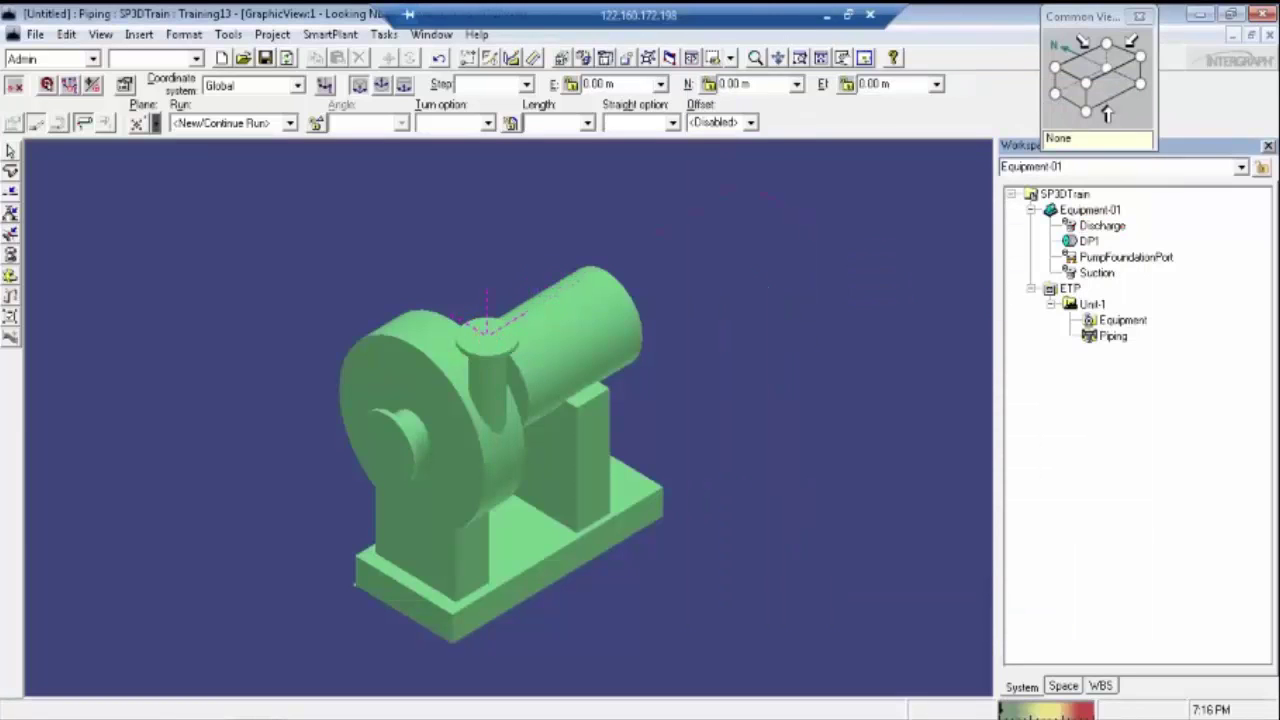
Step: Leave pipe routing and set the selection filter to All object types
key(Escape)
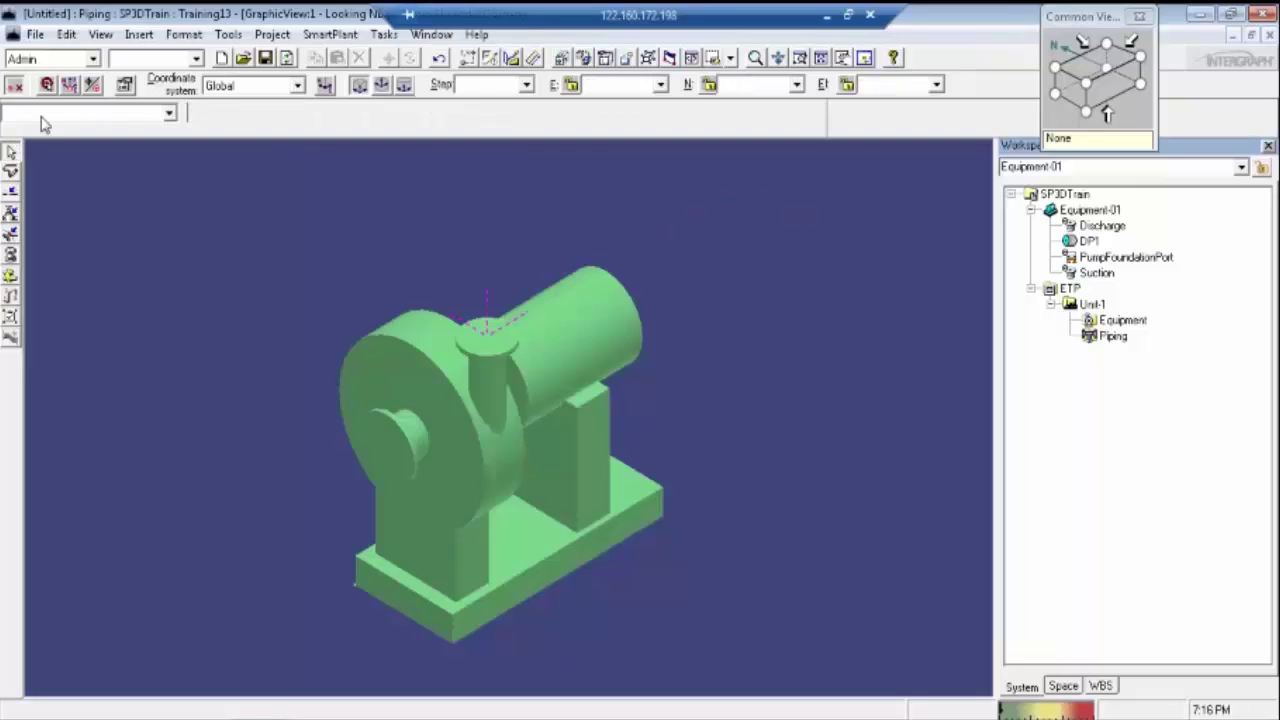
click(114, 113)
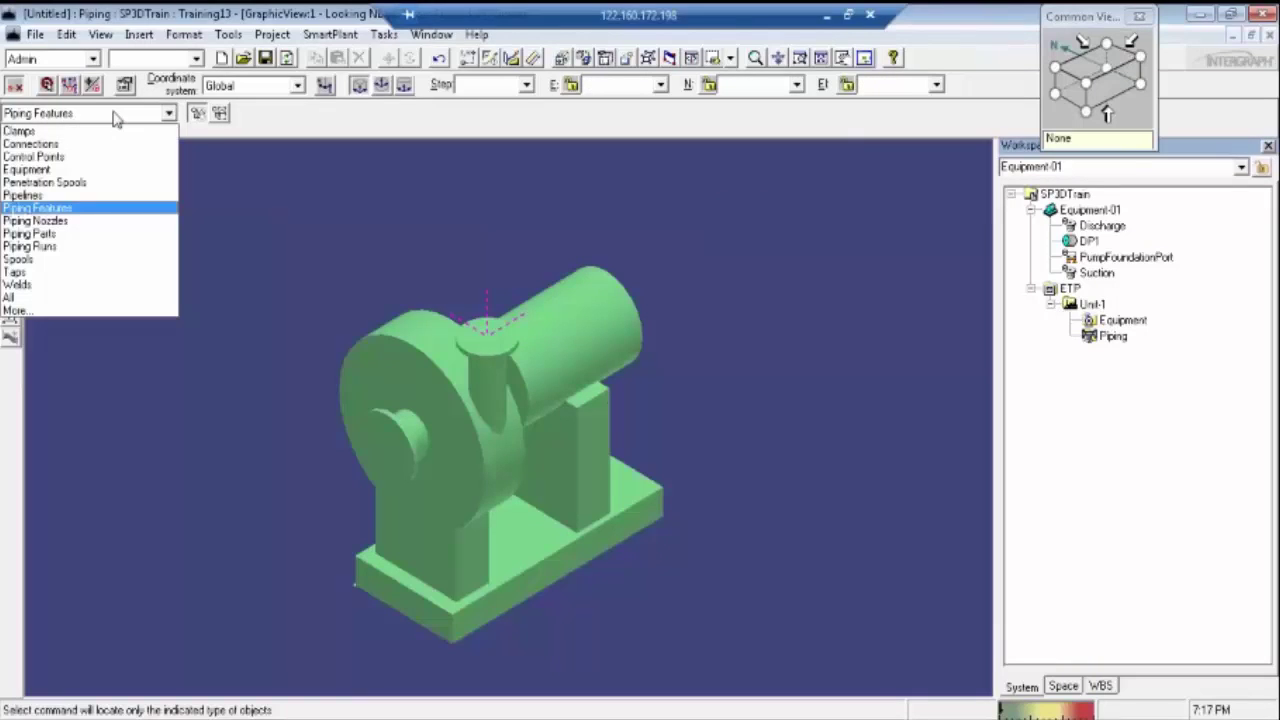
key(a)
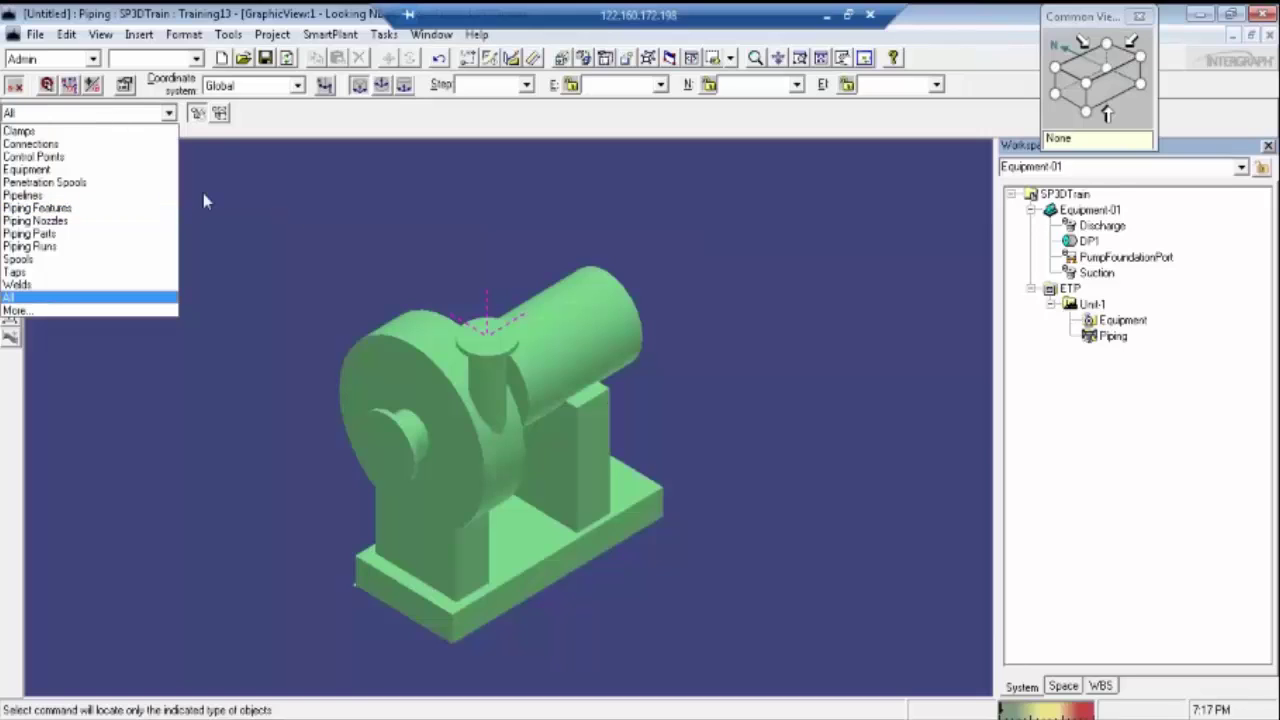
key(Return)
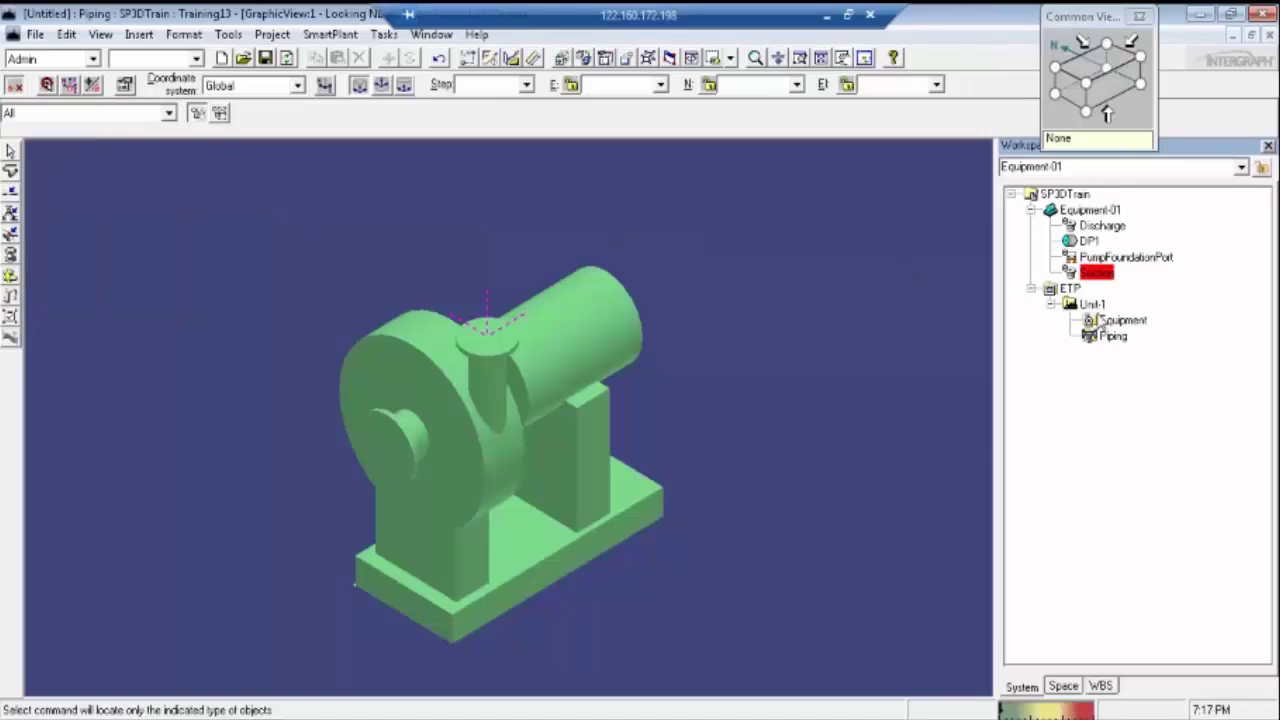
Step: Create a pipeline named Pump Line-1 under Unit-1's Piping system, with Gas as its fluid requirement
right_click(1113, 340)
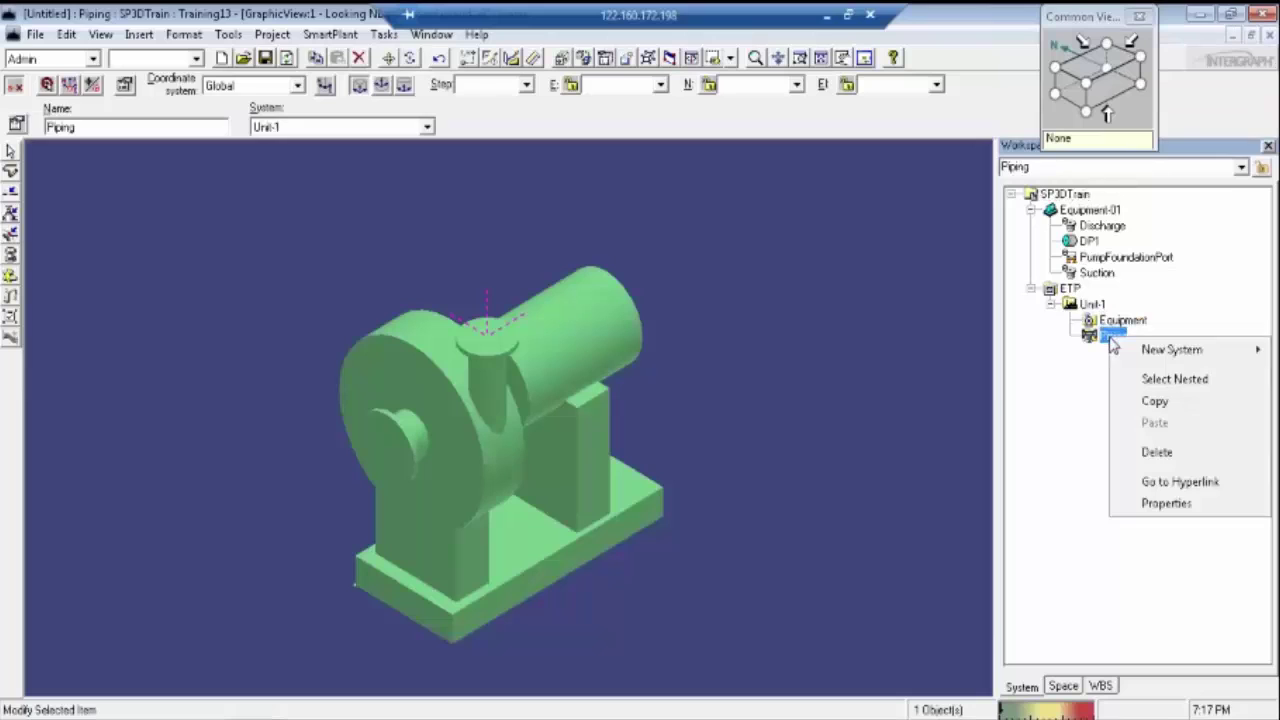
mouse_move(1154, 358)
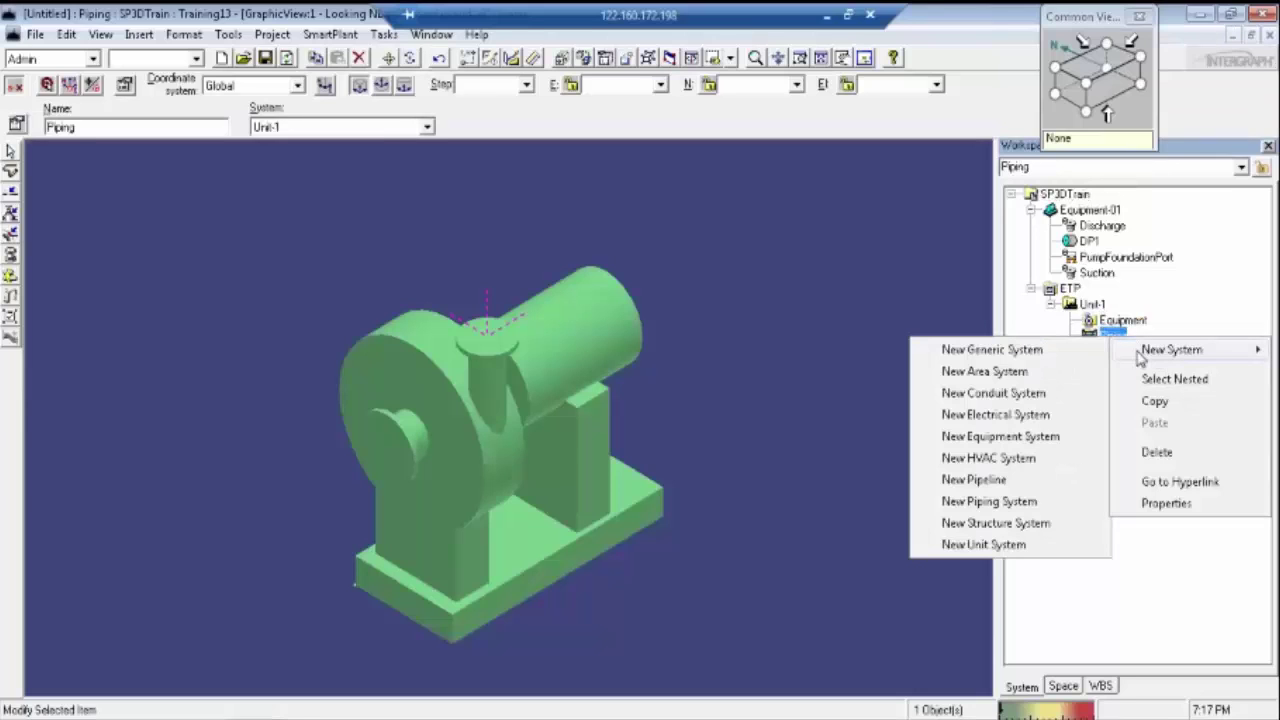
click(1030, 480)
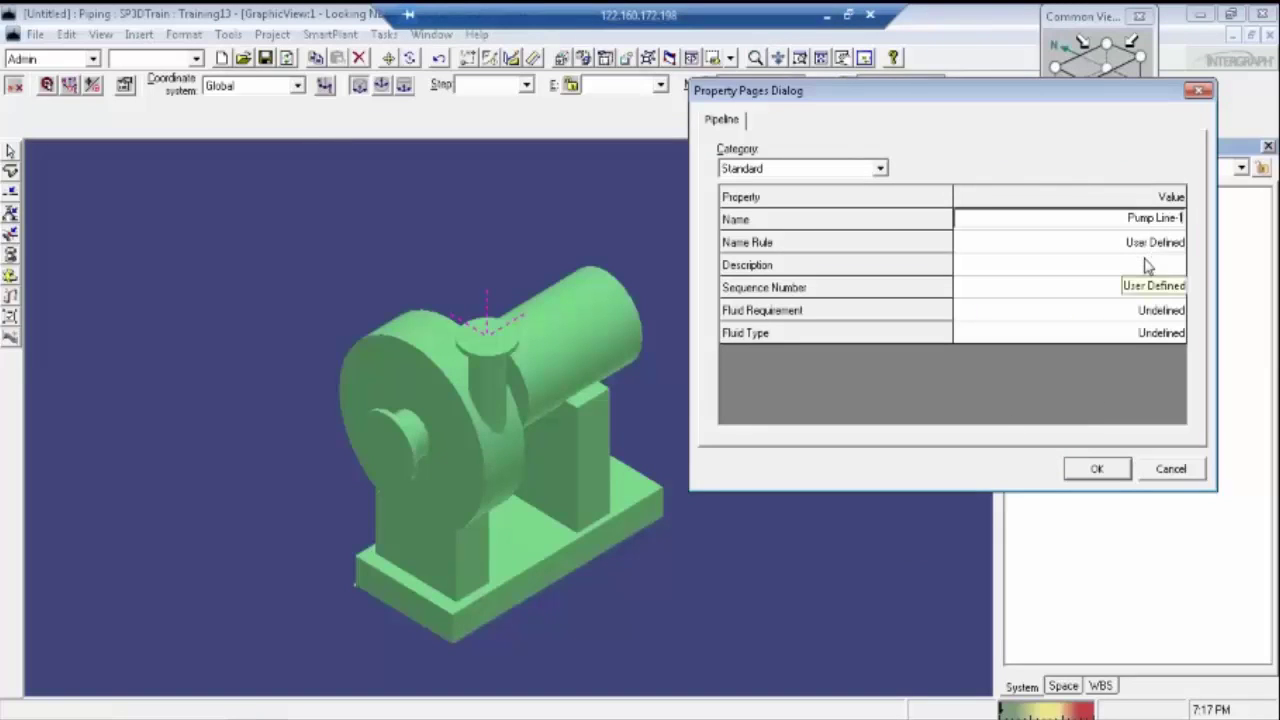
click(1146, 314)
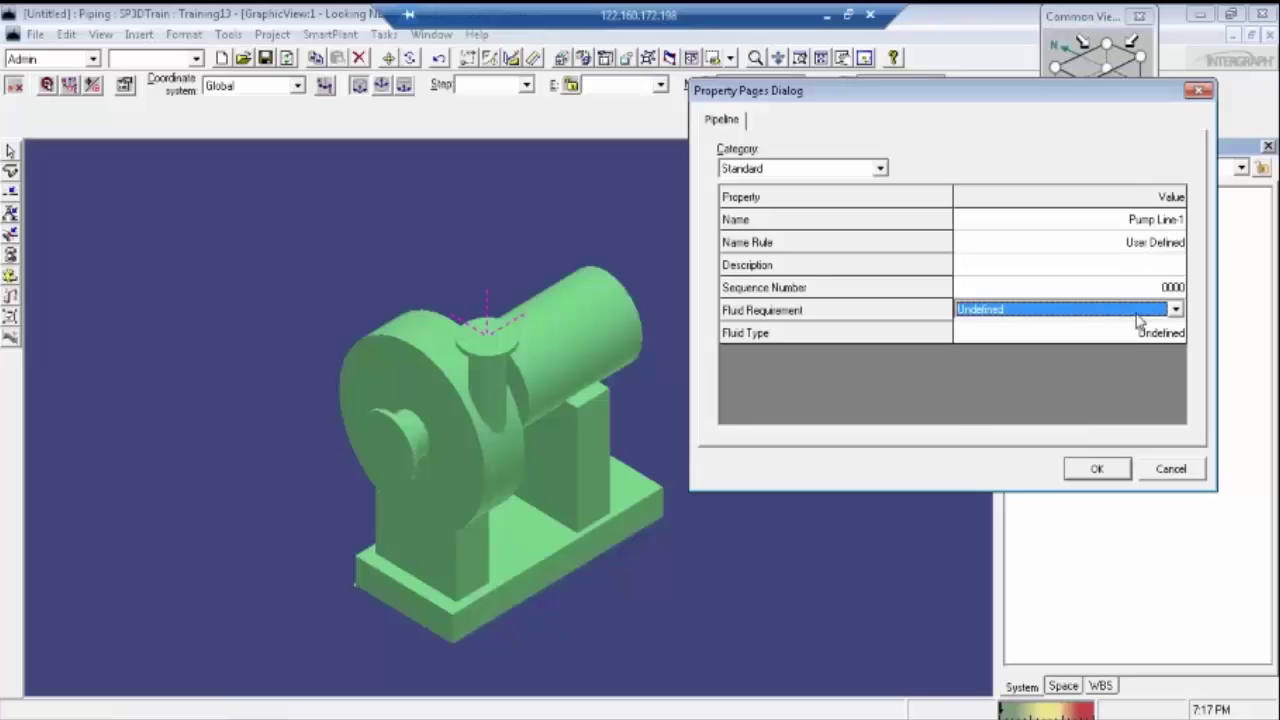
click(1143, 318)
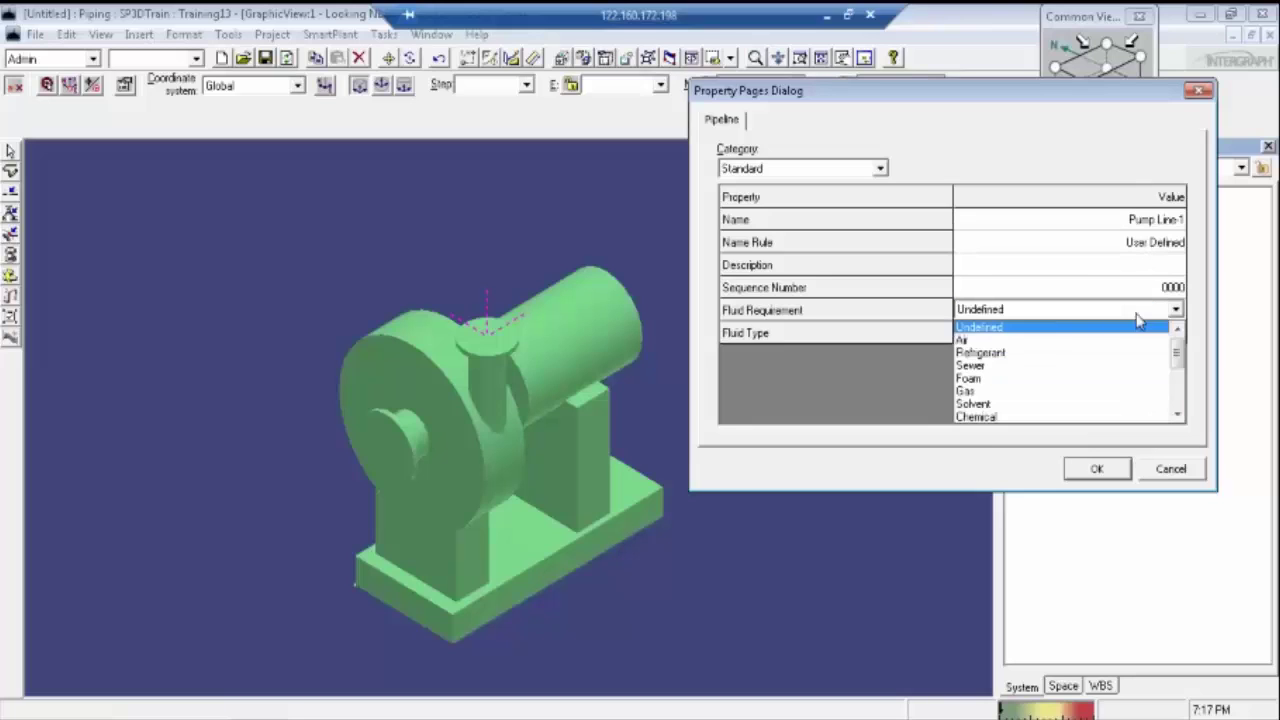
click(995, 392)
click(1096, 468)
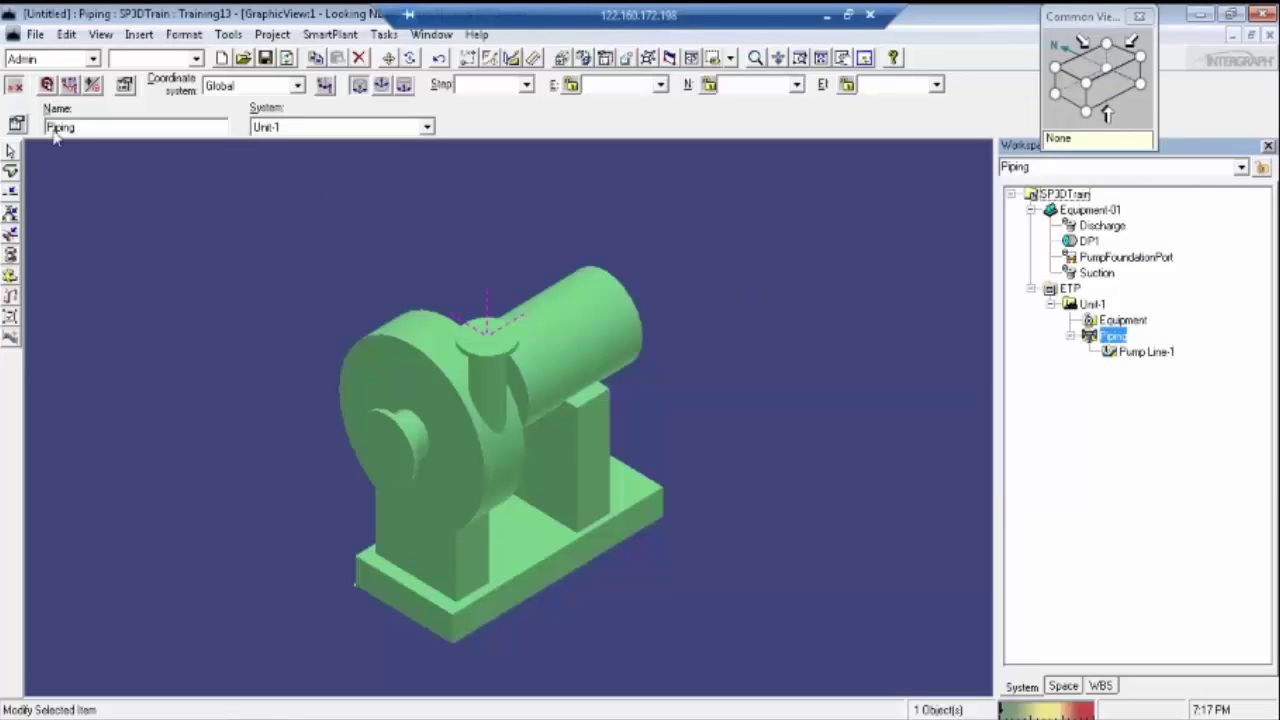
Step: Reassign Equipment-01 to the Equipment system under ETP's Unit-1, and deselect it
click(12, 153)
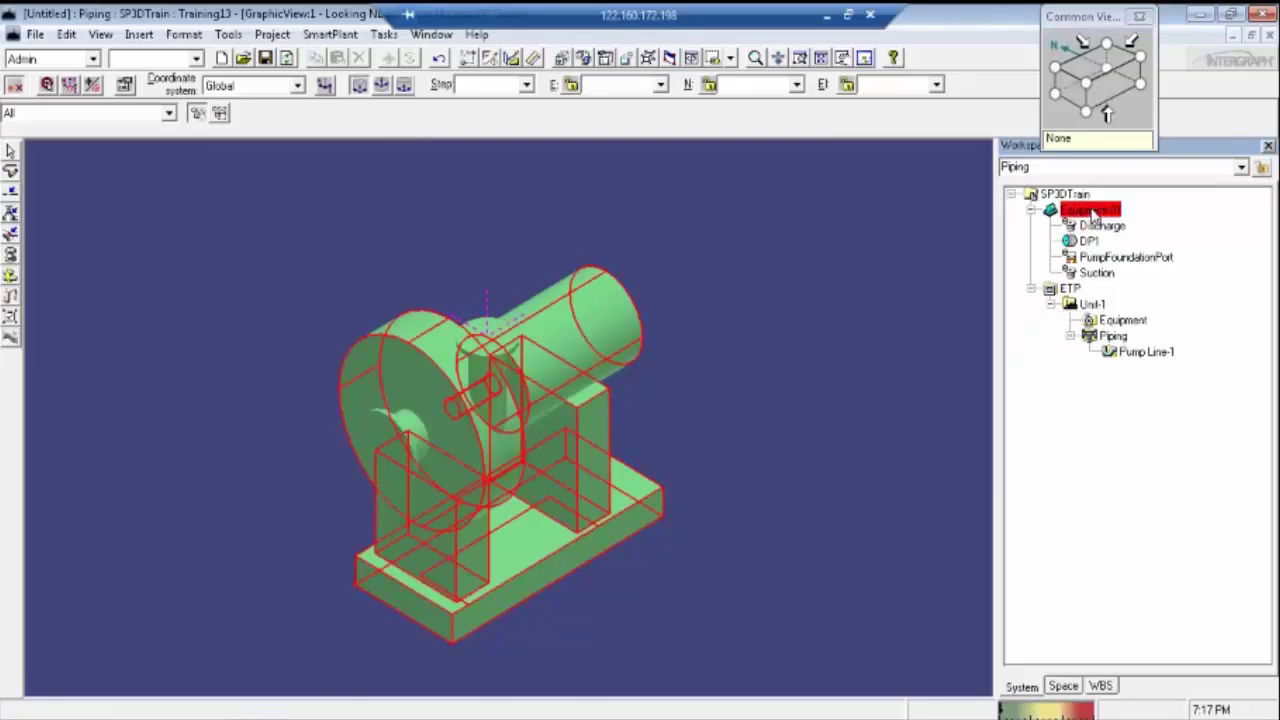
click(1092, 212)
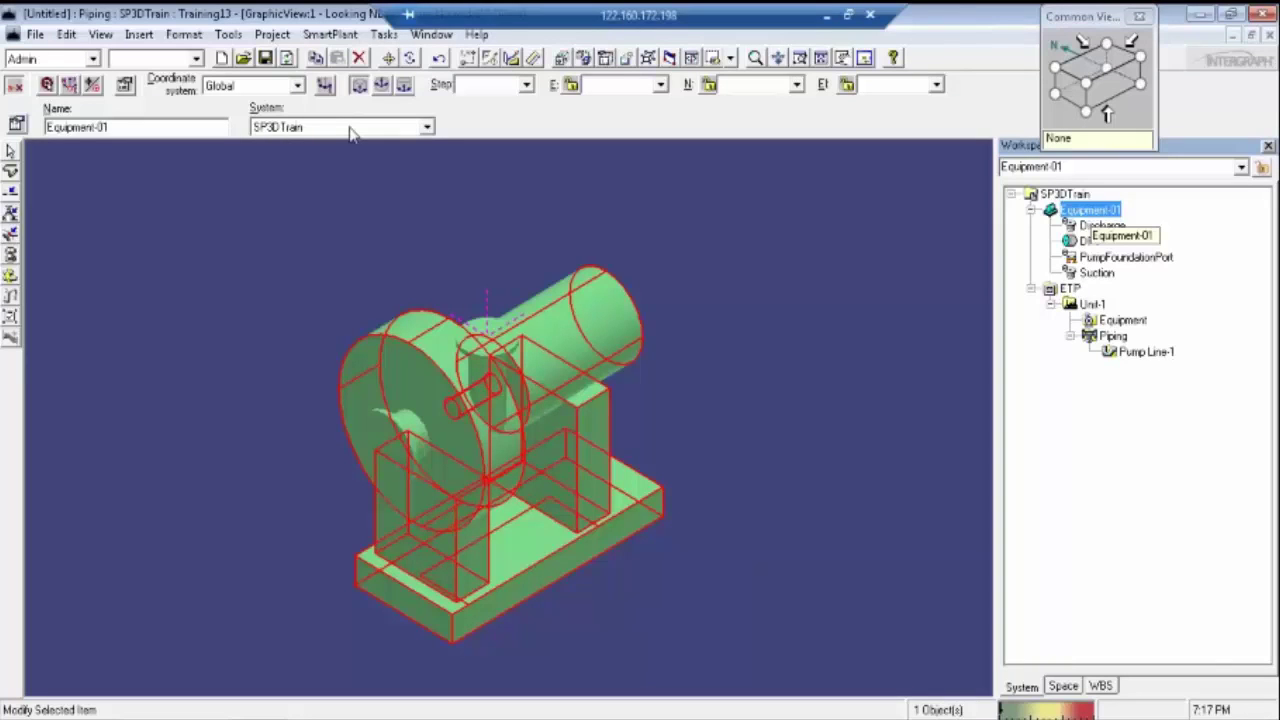
click(411, 136)
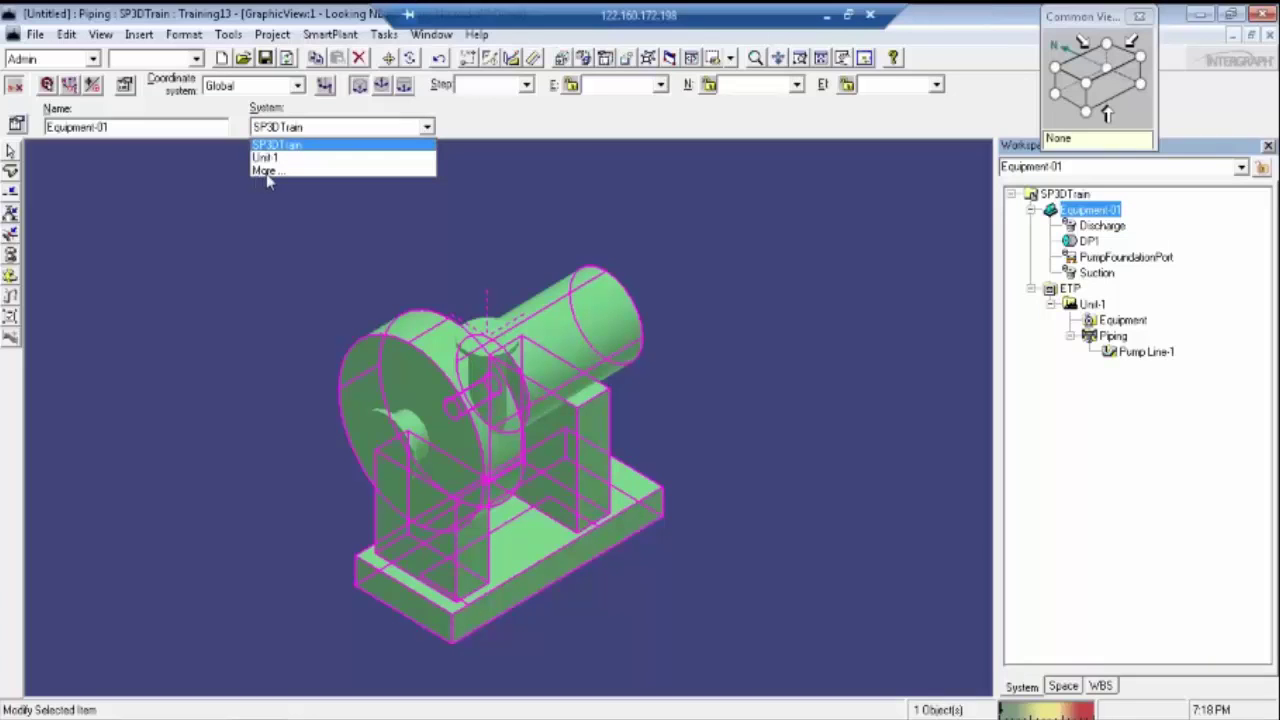
click(266, 171)
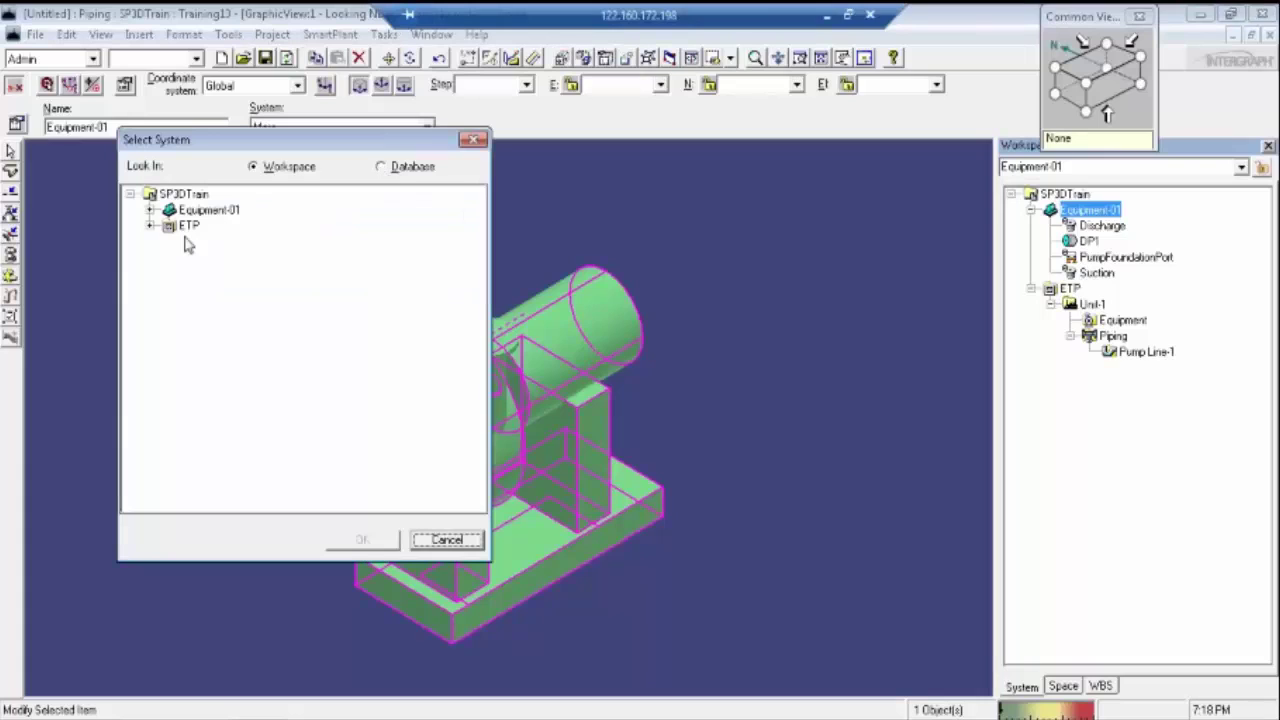
click(150, 226)
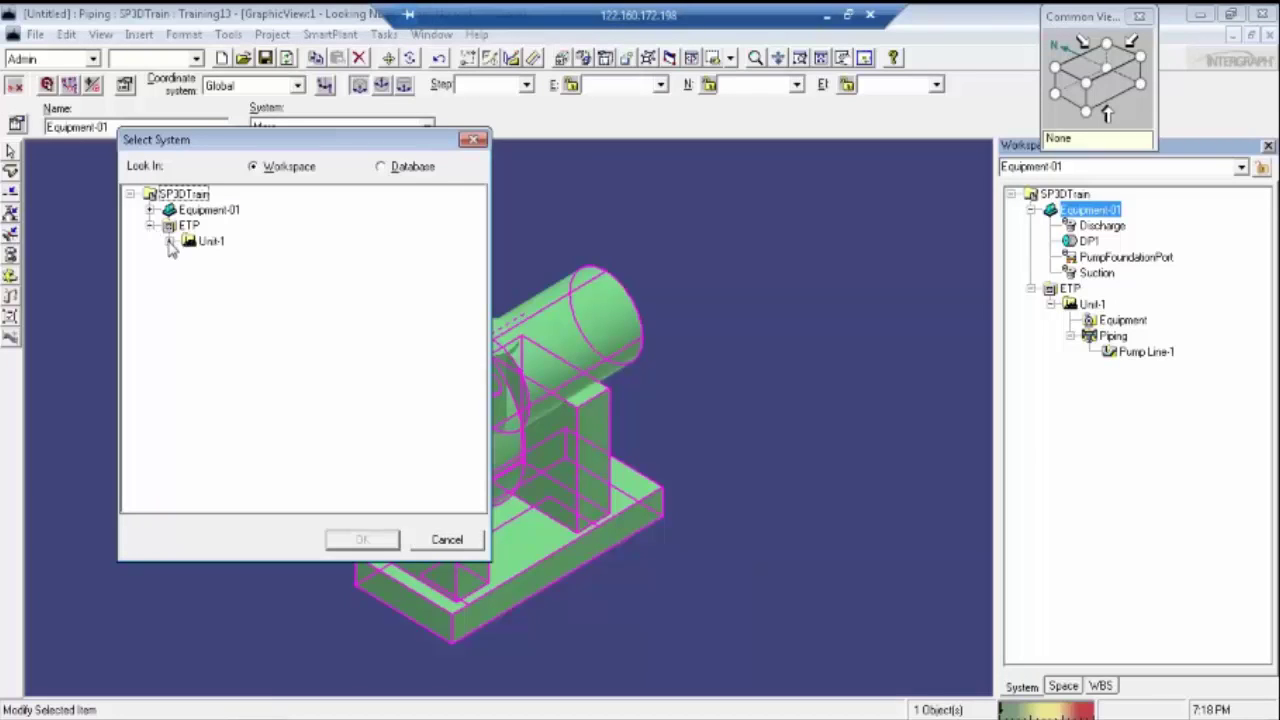
click(170, 241)
click(233, 258)
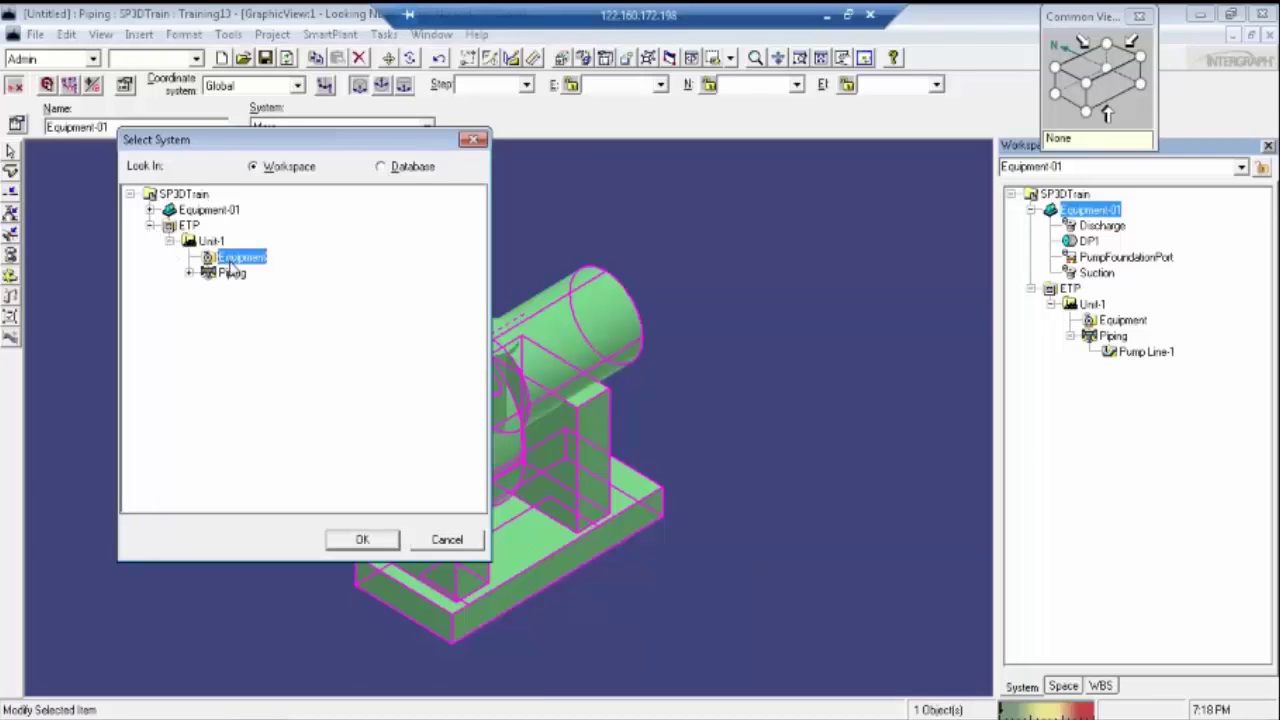
click(360, 539)
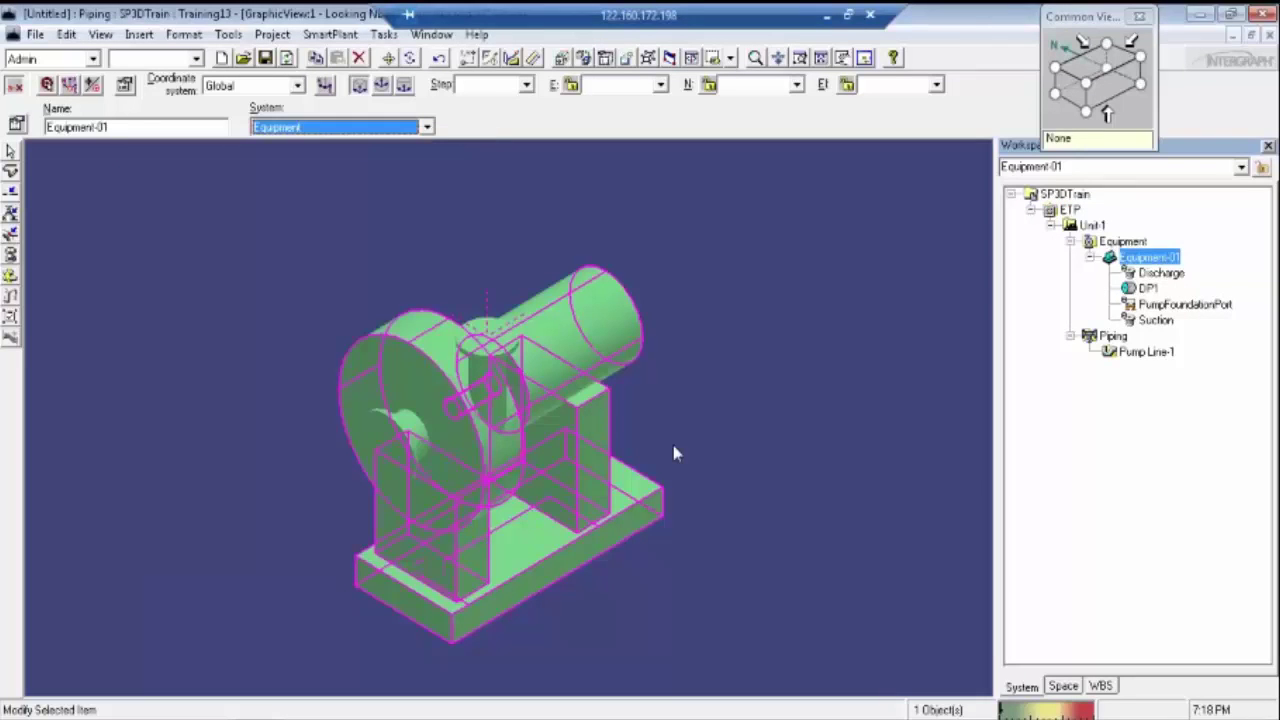
click(662, 310)
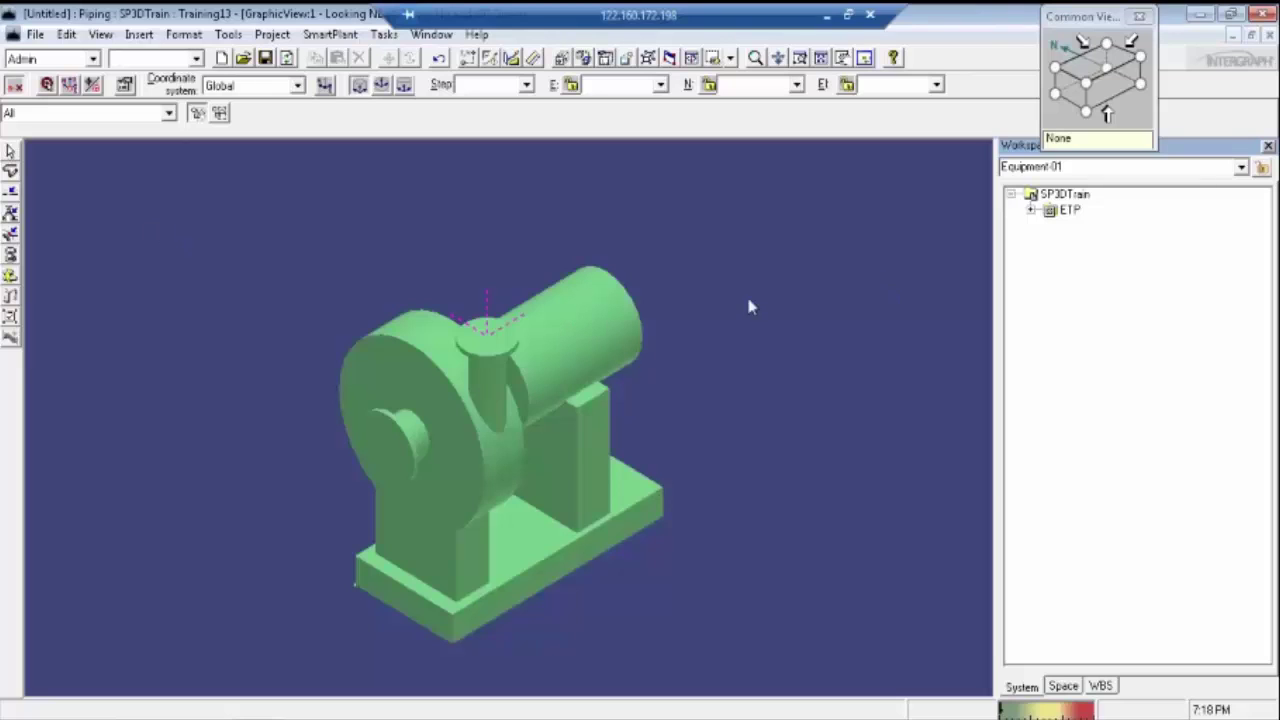
Step: Start a new pipe run at the pump's Discharge nozzle and assign it to the pipeline Pump Line-1
click(544, 393)
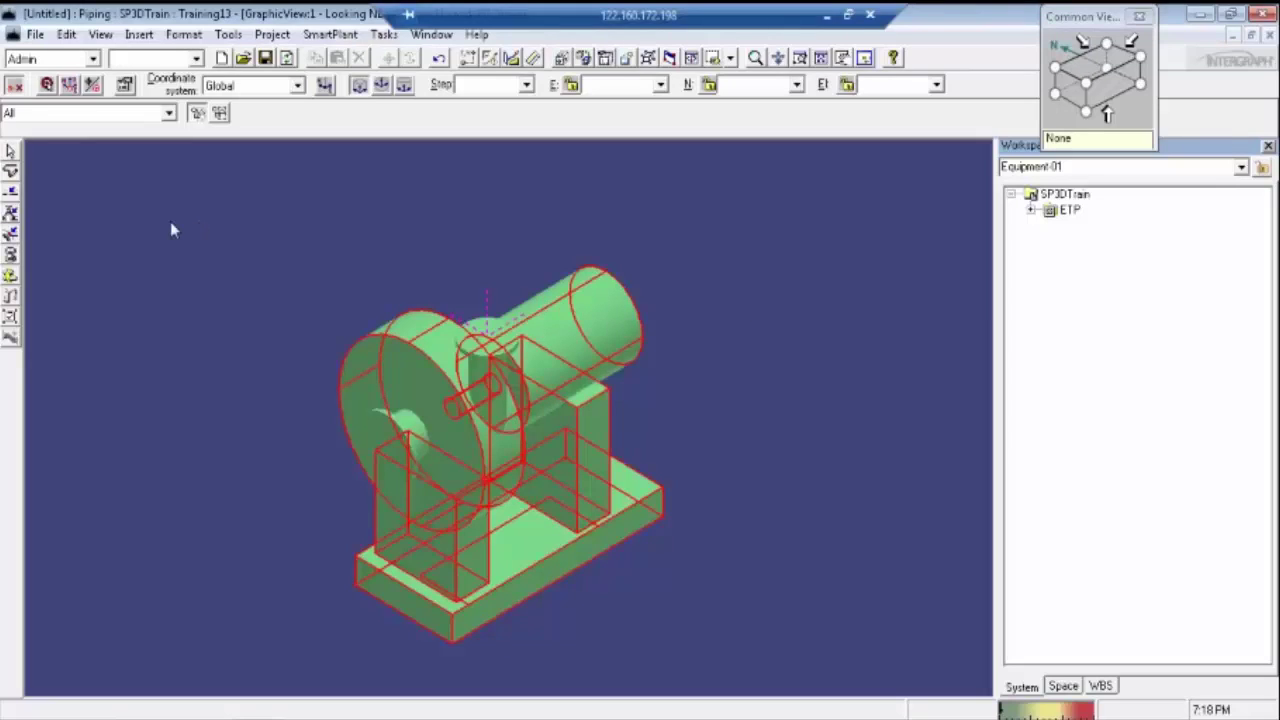
click(12, 175)
click(487, 335)
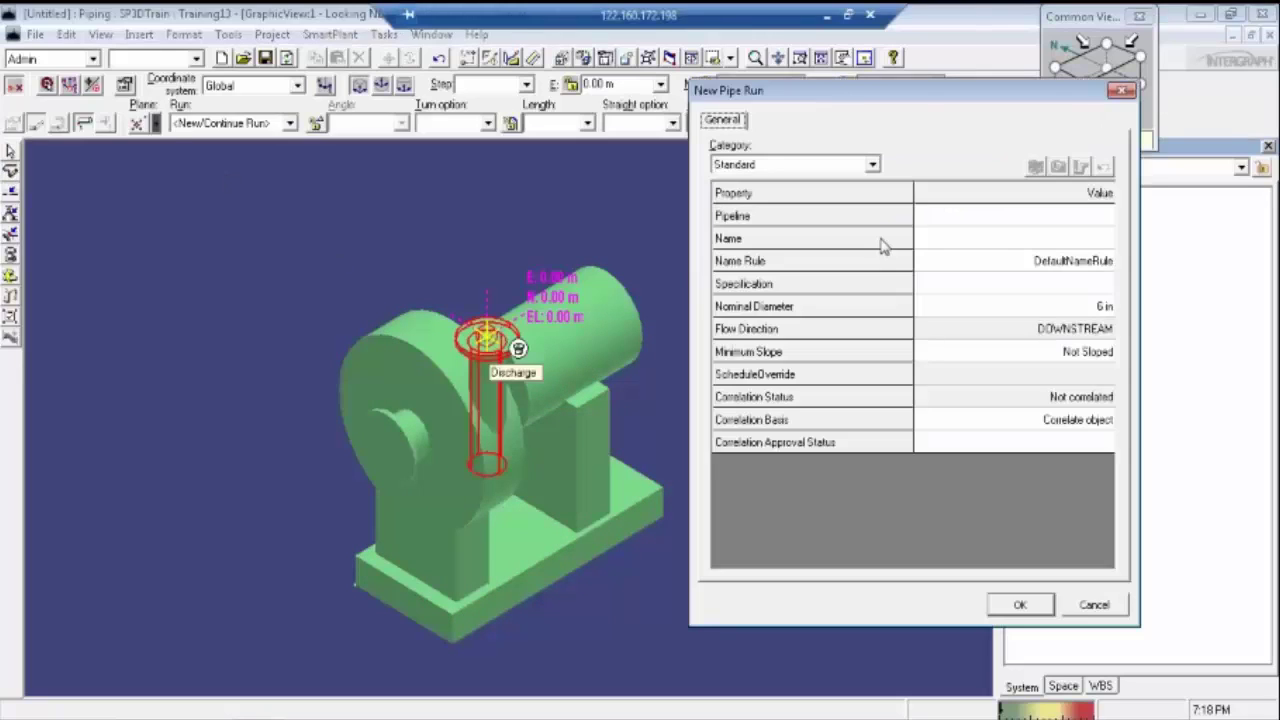
click(1027, 220)
click(1027, 220)
click(982, 234)
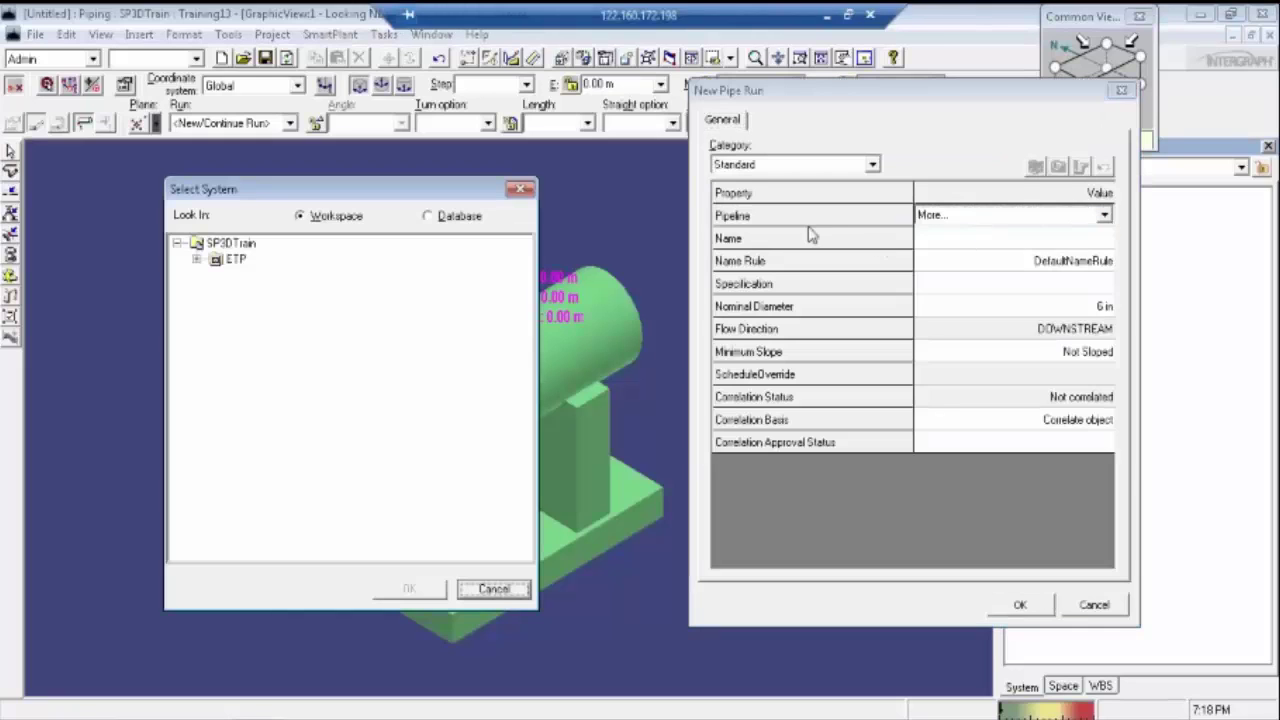
click(197, 260)
click(216, 274)
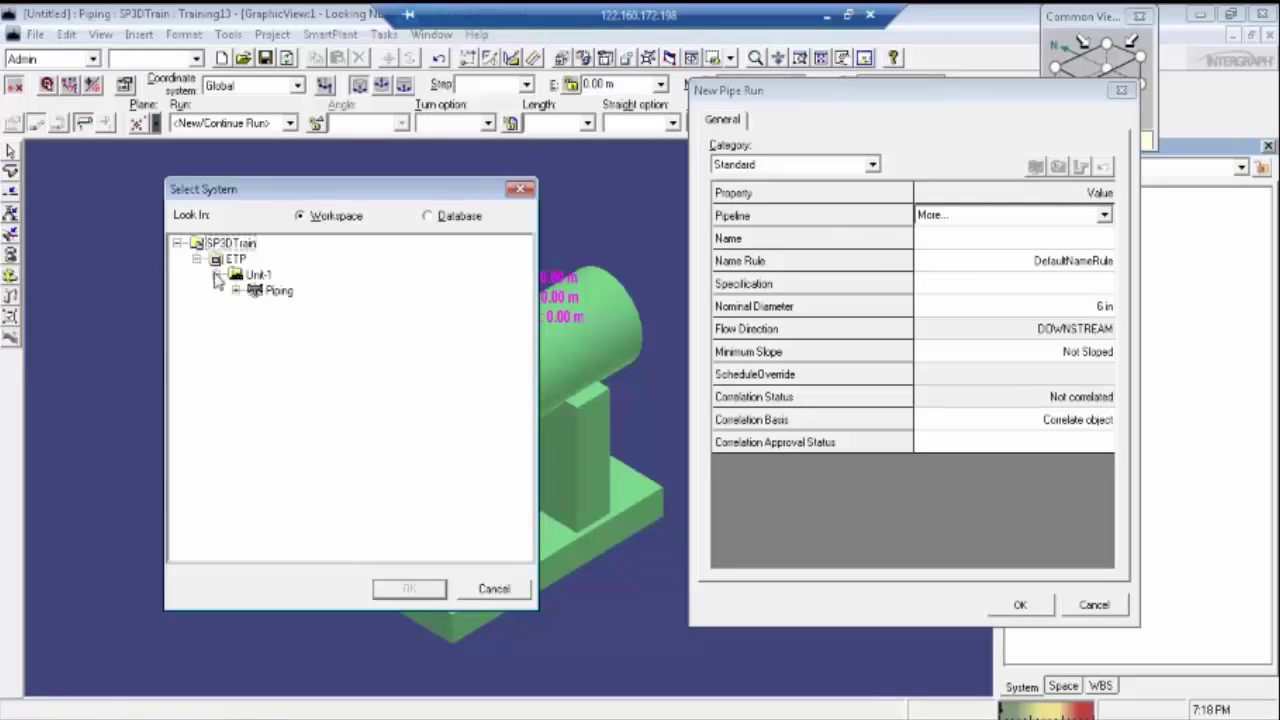
click(236, 290)
click(330, 309)
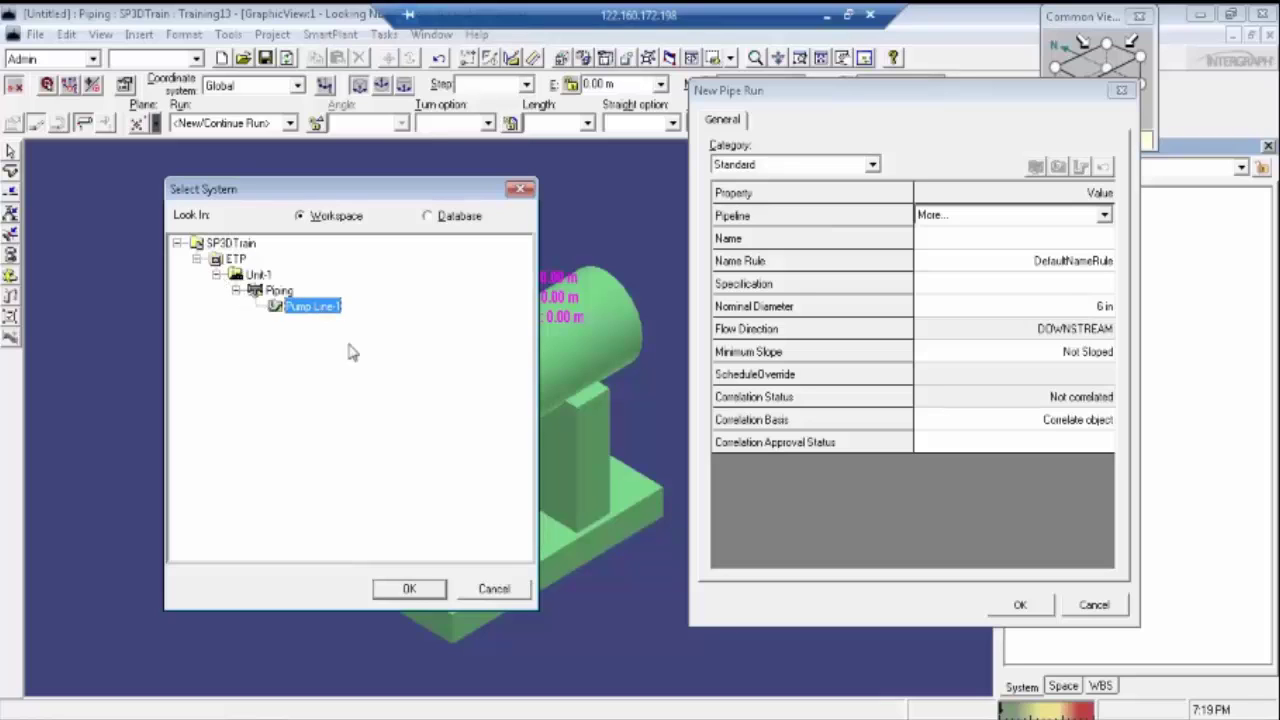
click(409, 588)
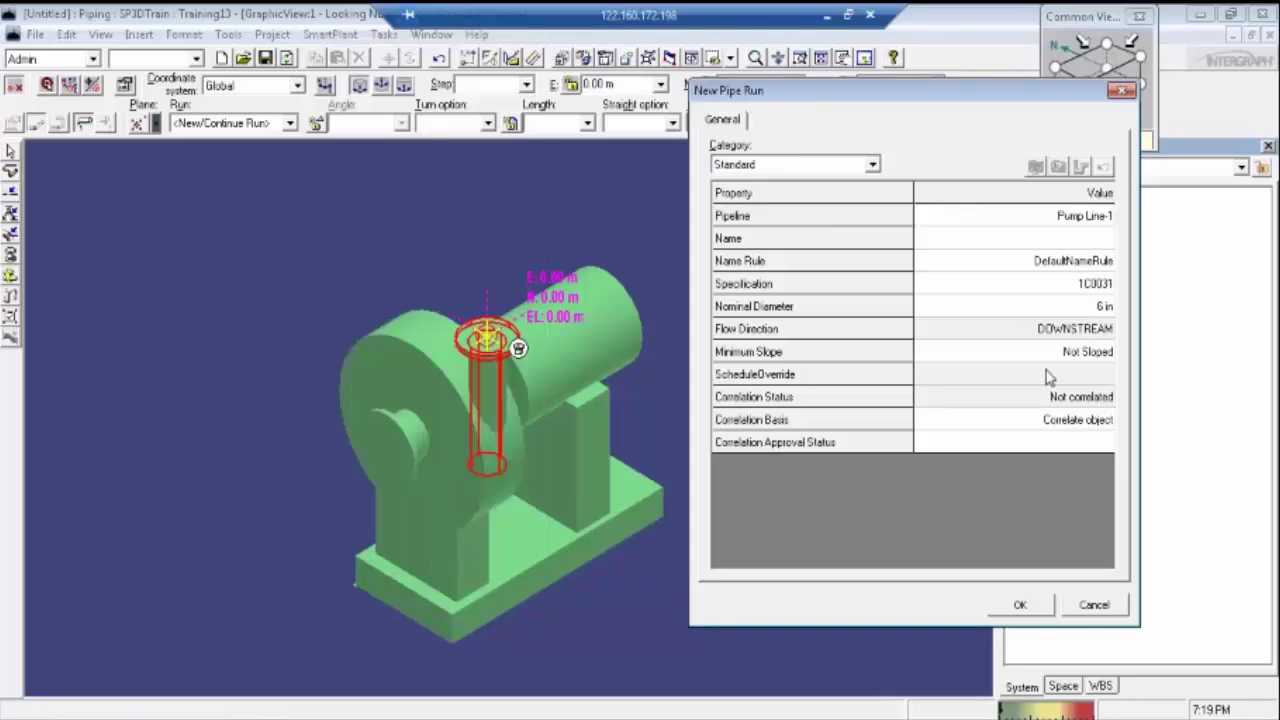
Step: Name the new discharge pipe run Pump-4"
click(1057, 240)
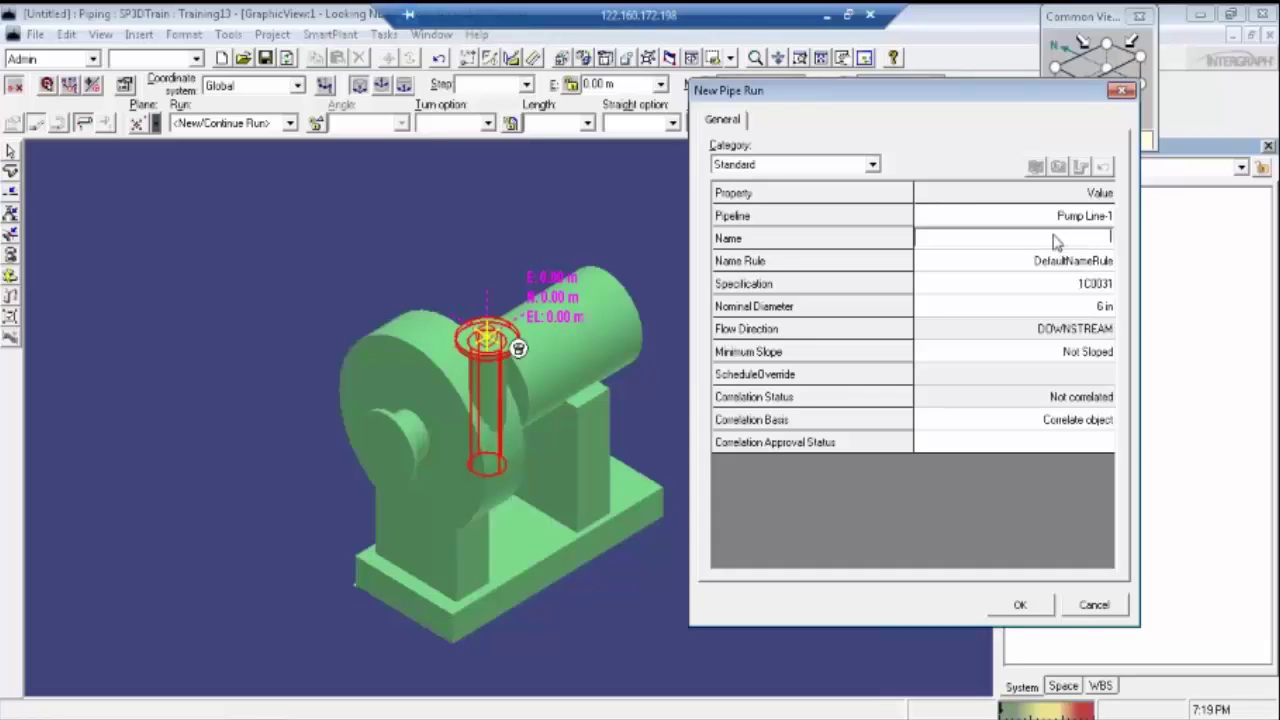
text(Pump -41)
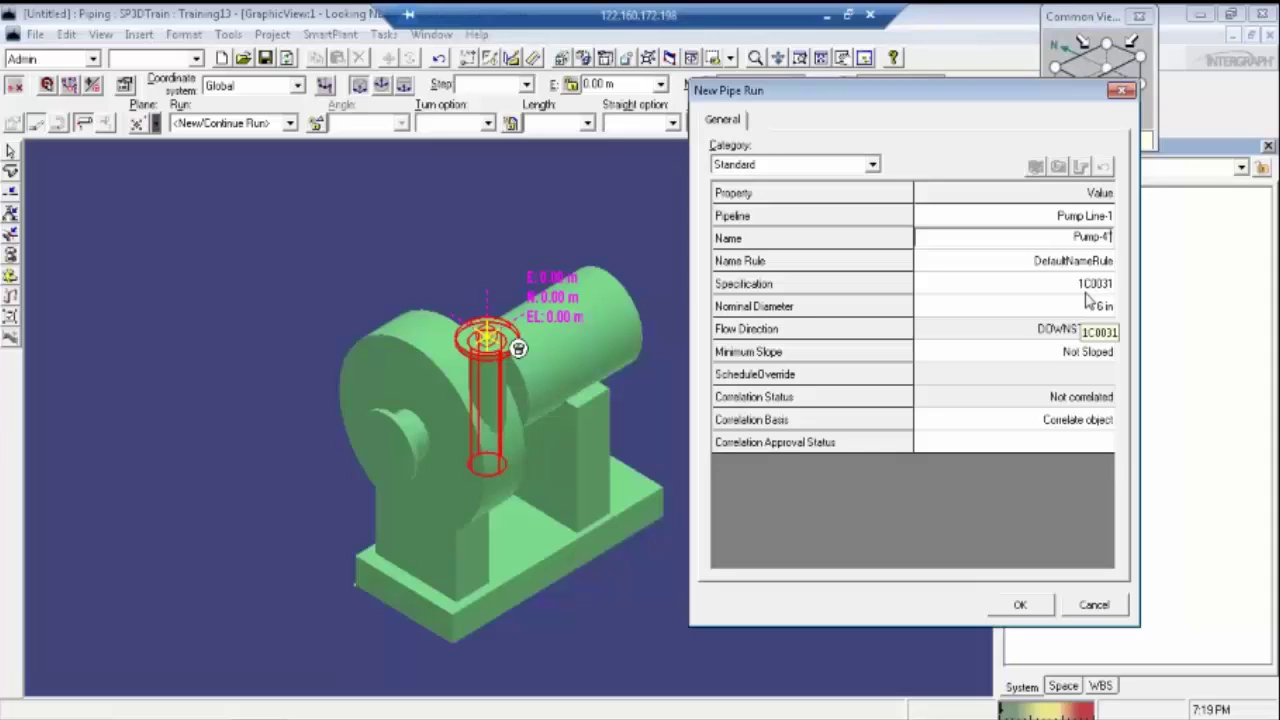
click(1090, 305)
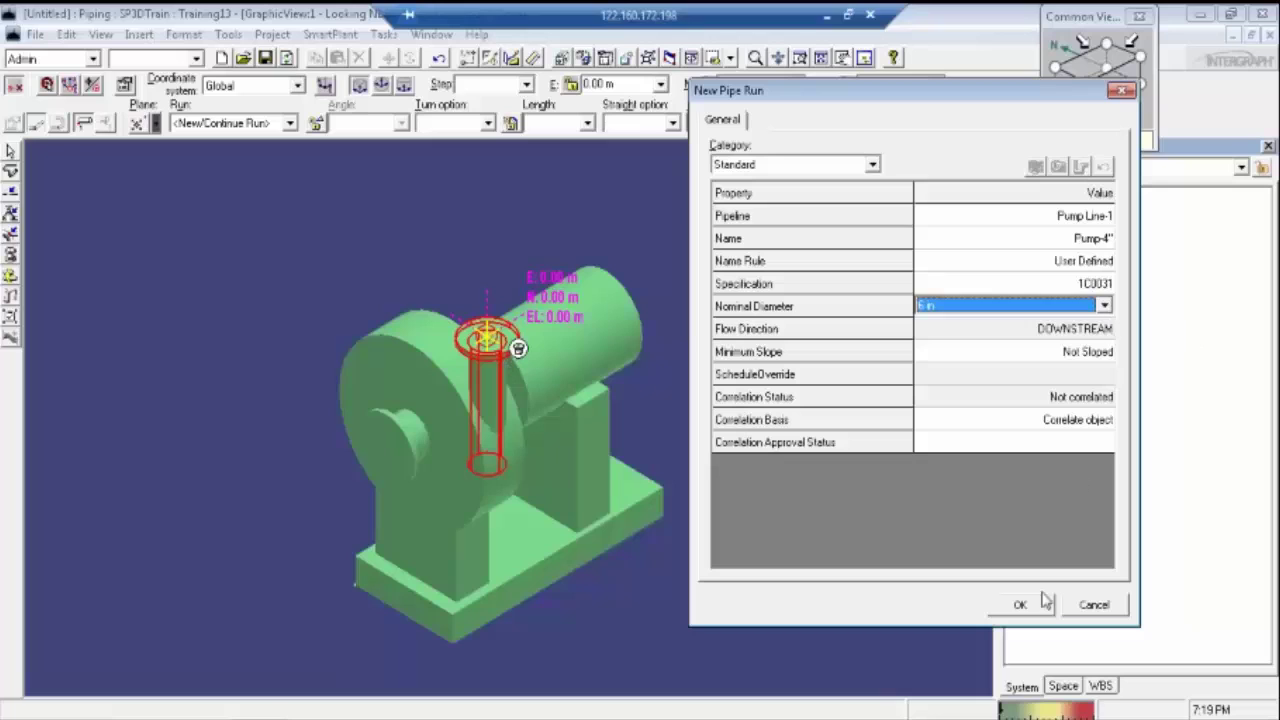
Step: Set the discharge run's design maximum temperature to 300 K and design maximum pressure to 0 Pa, and accept the run properties
click(800, 164)
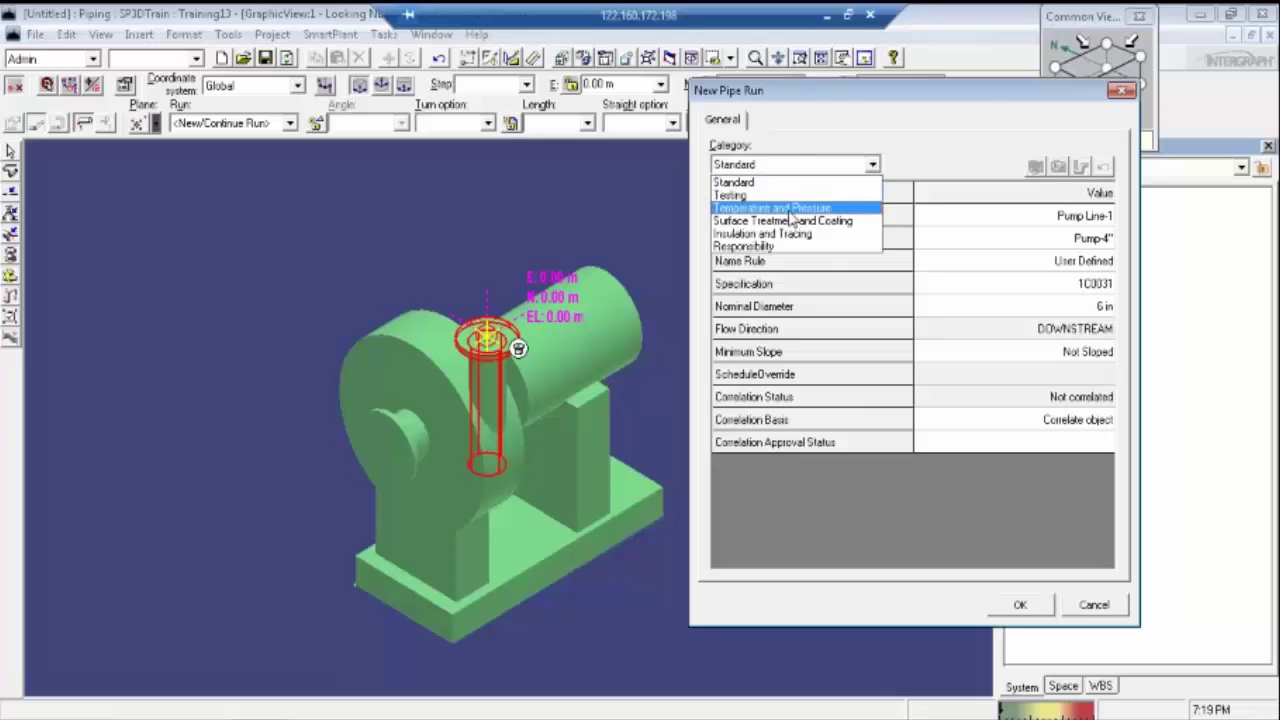
click(795, 208)
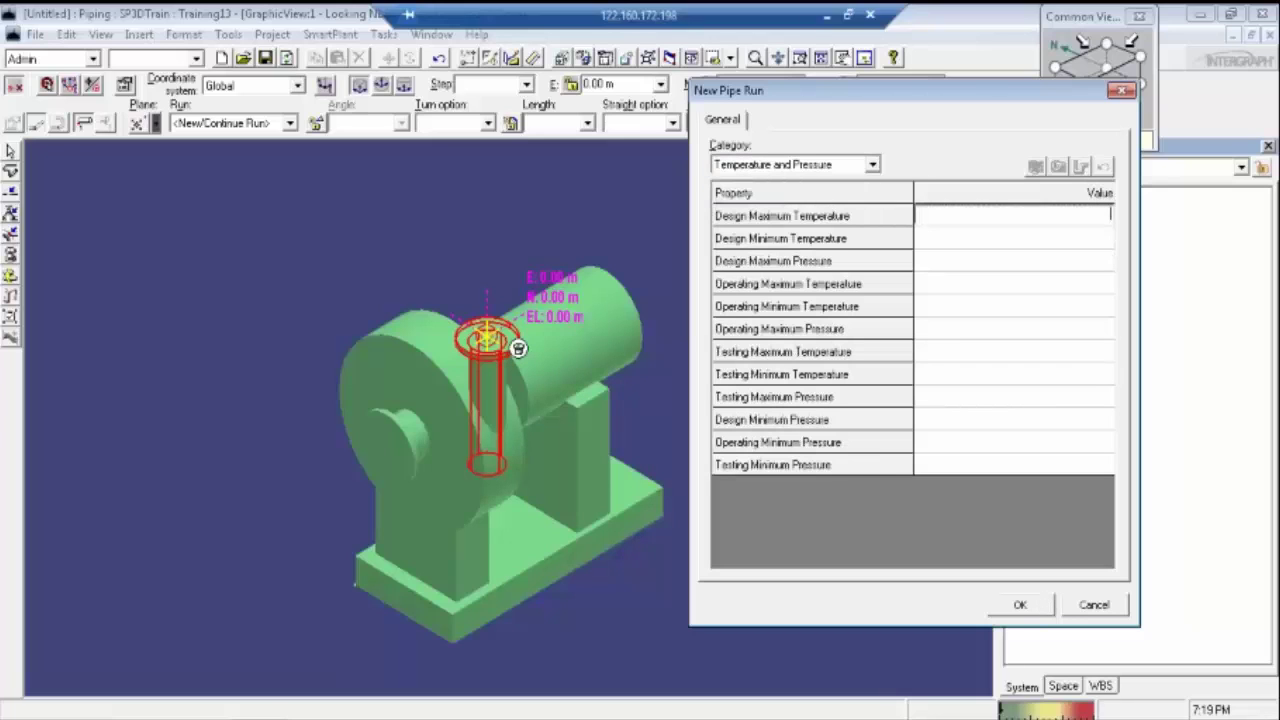
text(300)
key(Tab)
key(Tab)
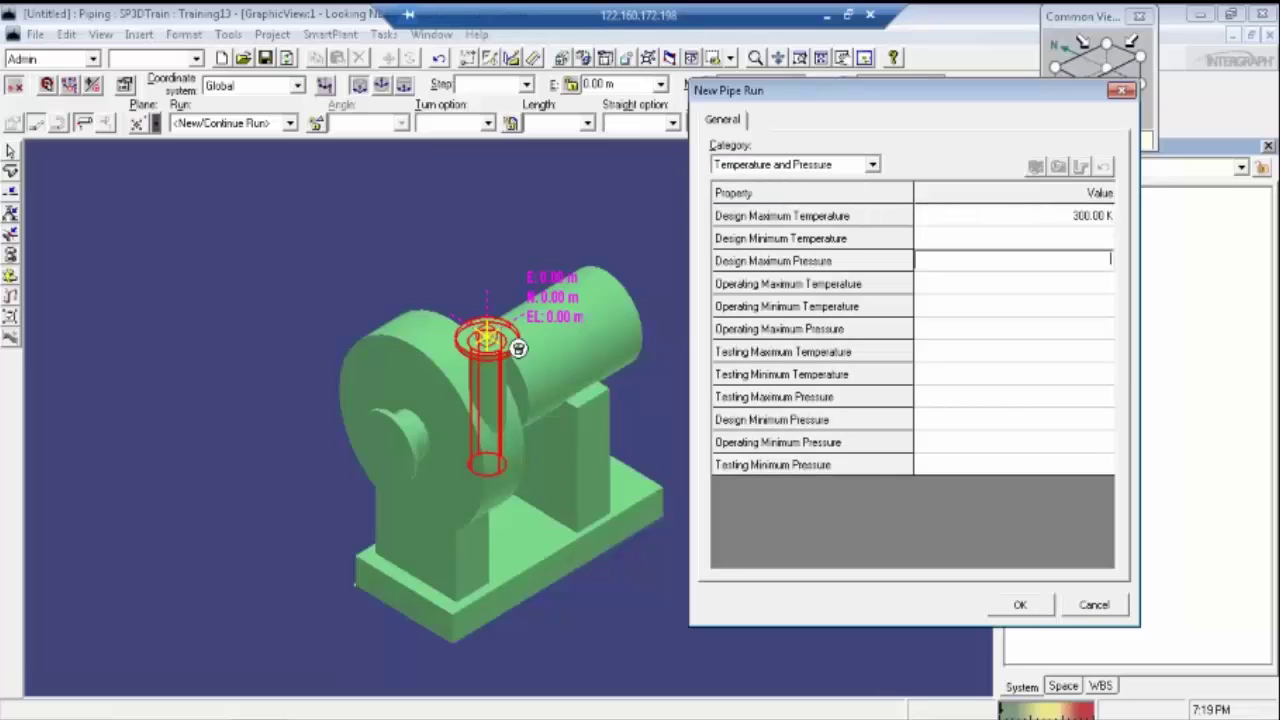
text(0)
key(Tab)
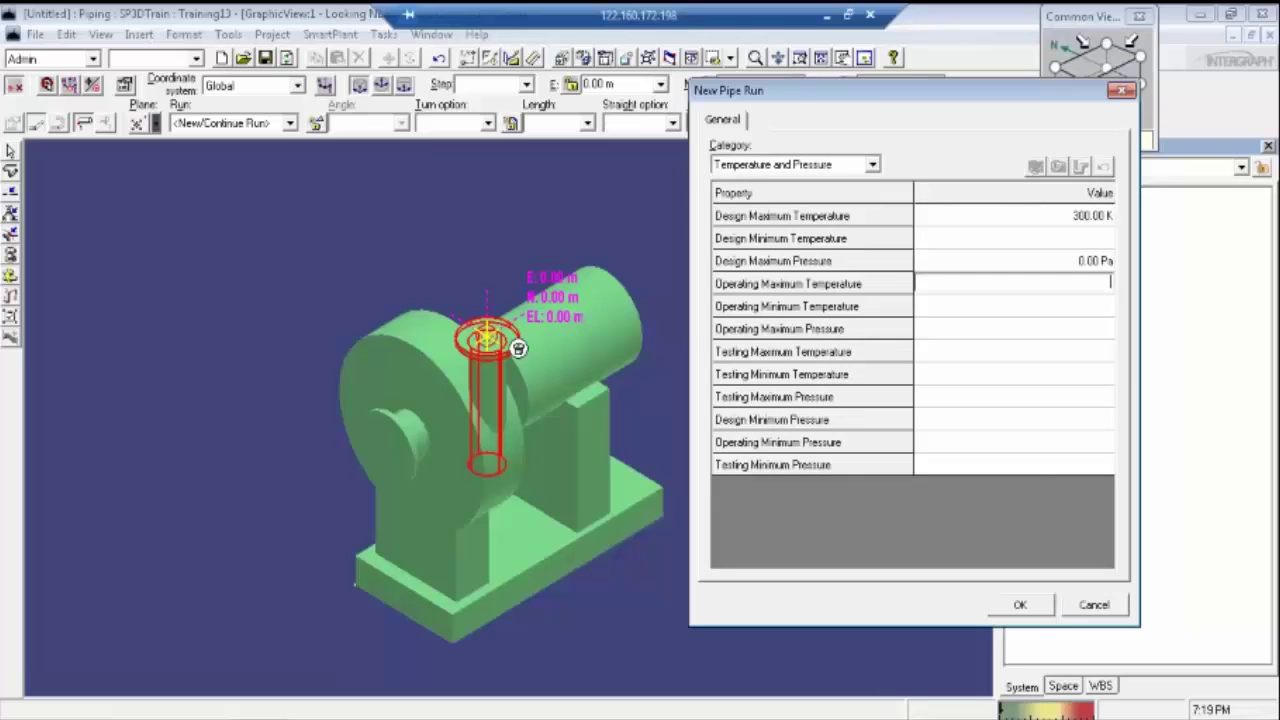
click(1038, 610)
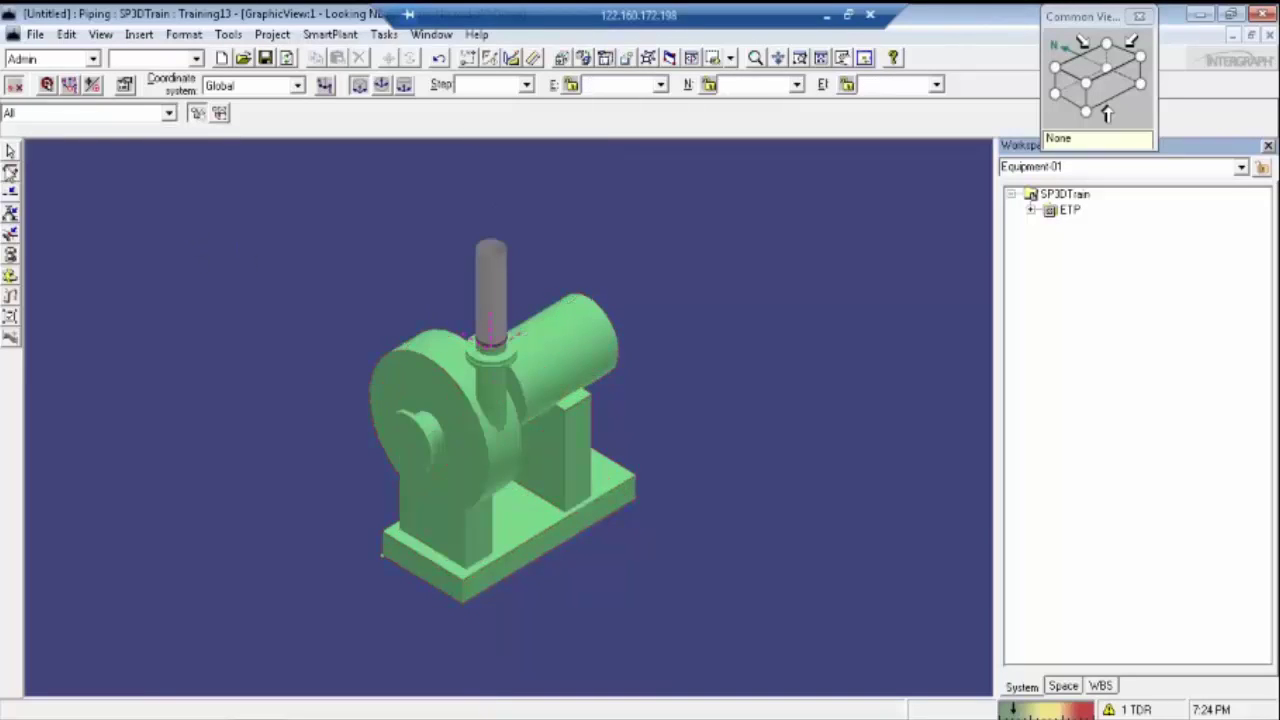
Step: Start a new pipe run at the pump's Suction nozzle, name it 123, and return to its properties to add the missing service data
click(10, 171)
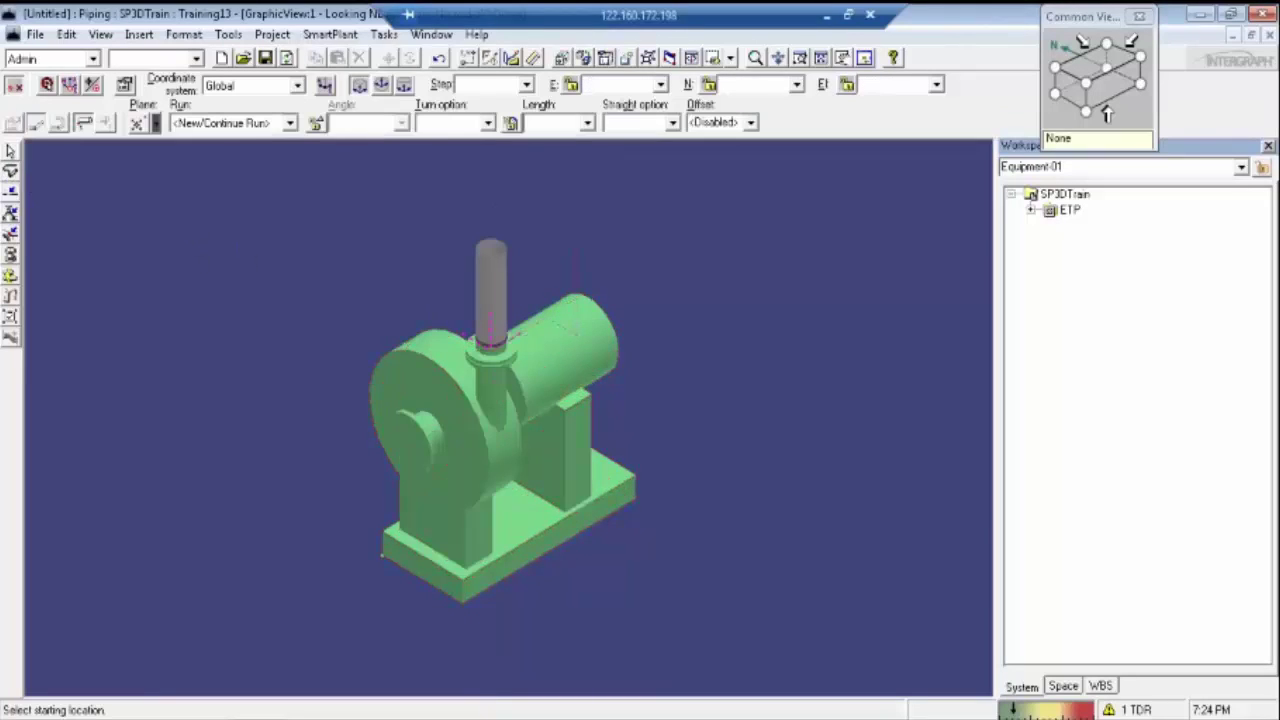
click(441, 452)
click(1086, 240)
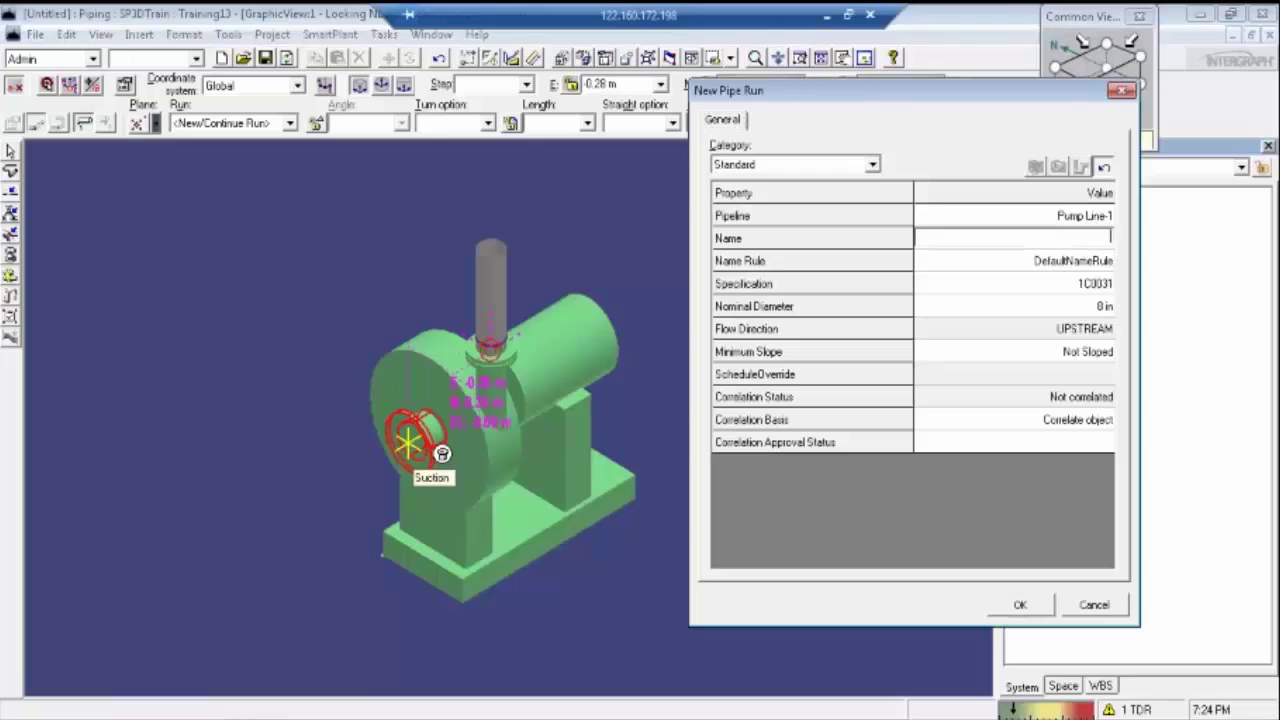
text(123)
click(1020, 604)
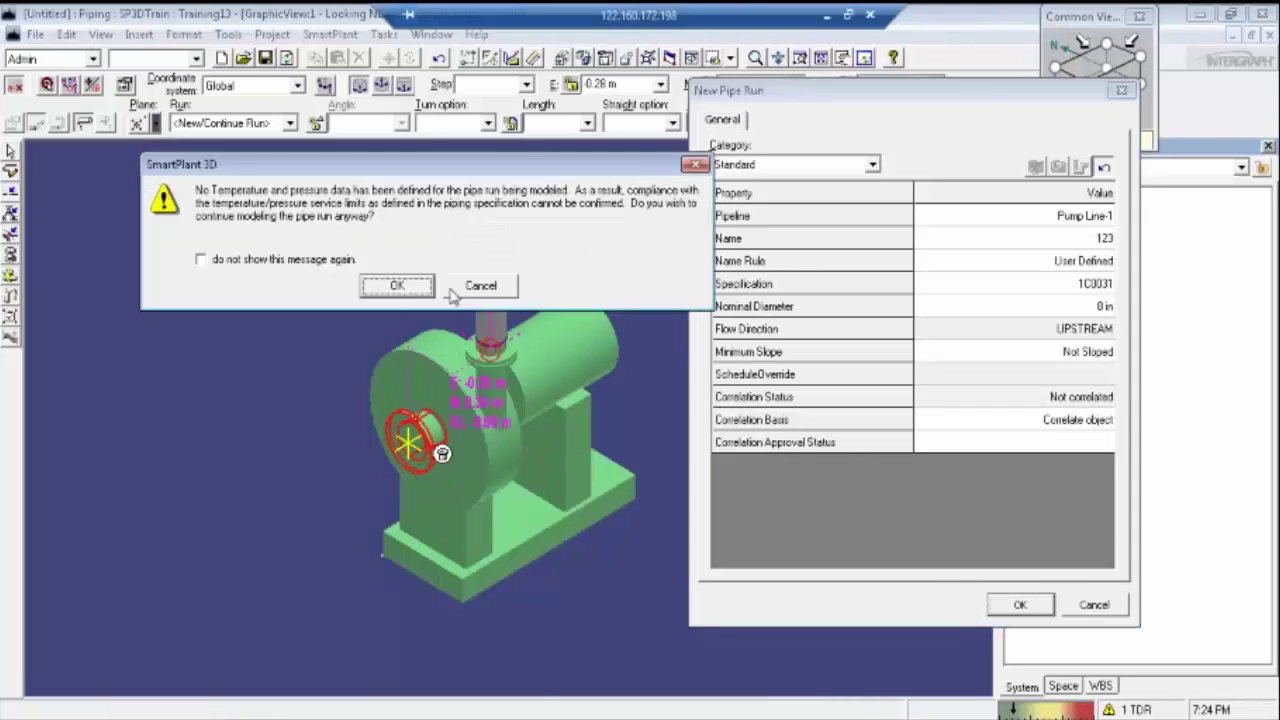
click(481, 285)
Step: Give run 123 a design maximum temperature of 300 K and pressure of 0 Pa, and route it straight out from the suction nozzle
click(786, 165)
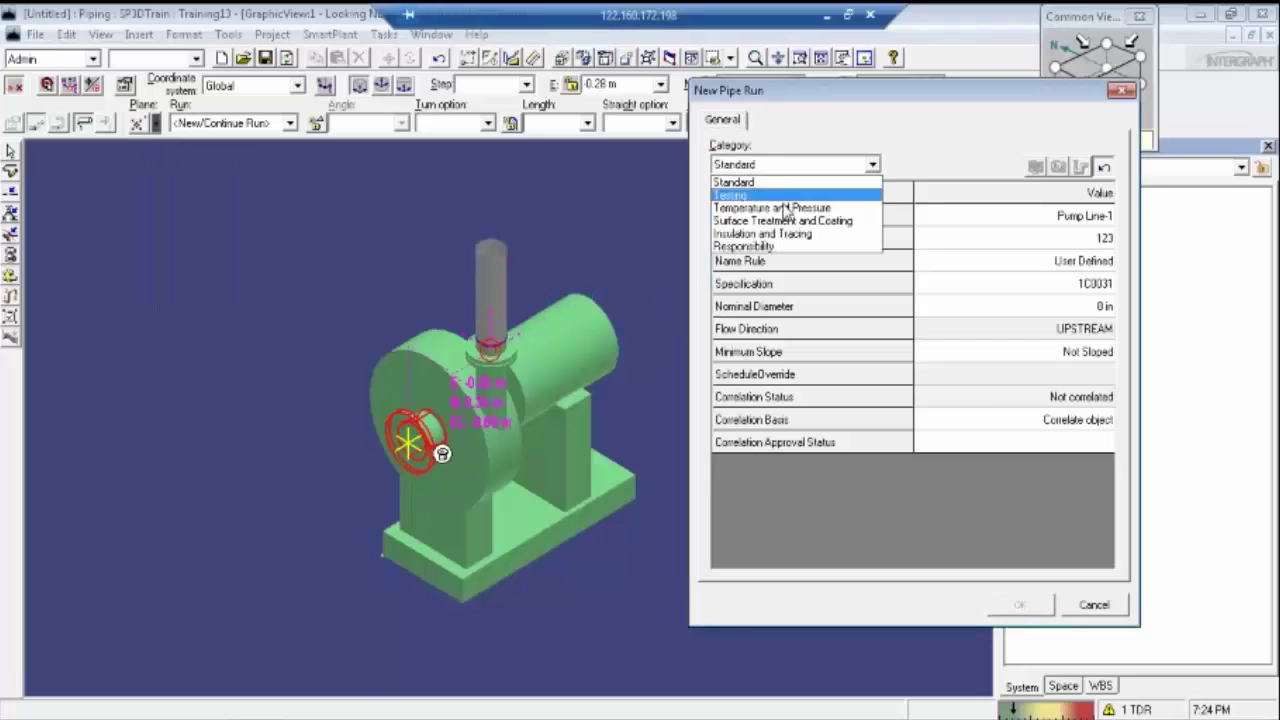
click(783, 207)
text(300)
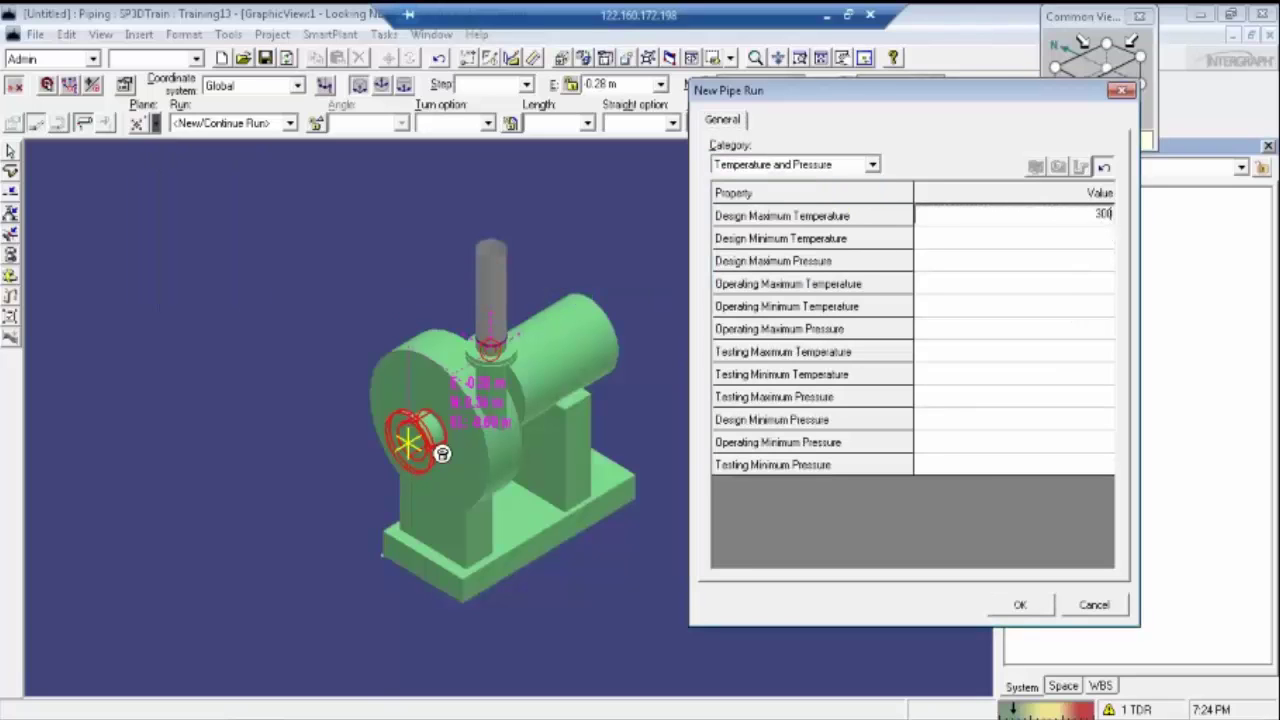
key(Return)
click(995, 255)
text(0)
key(Return)
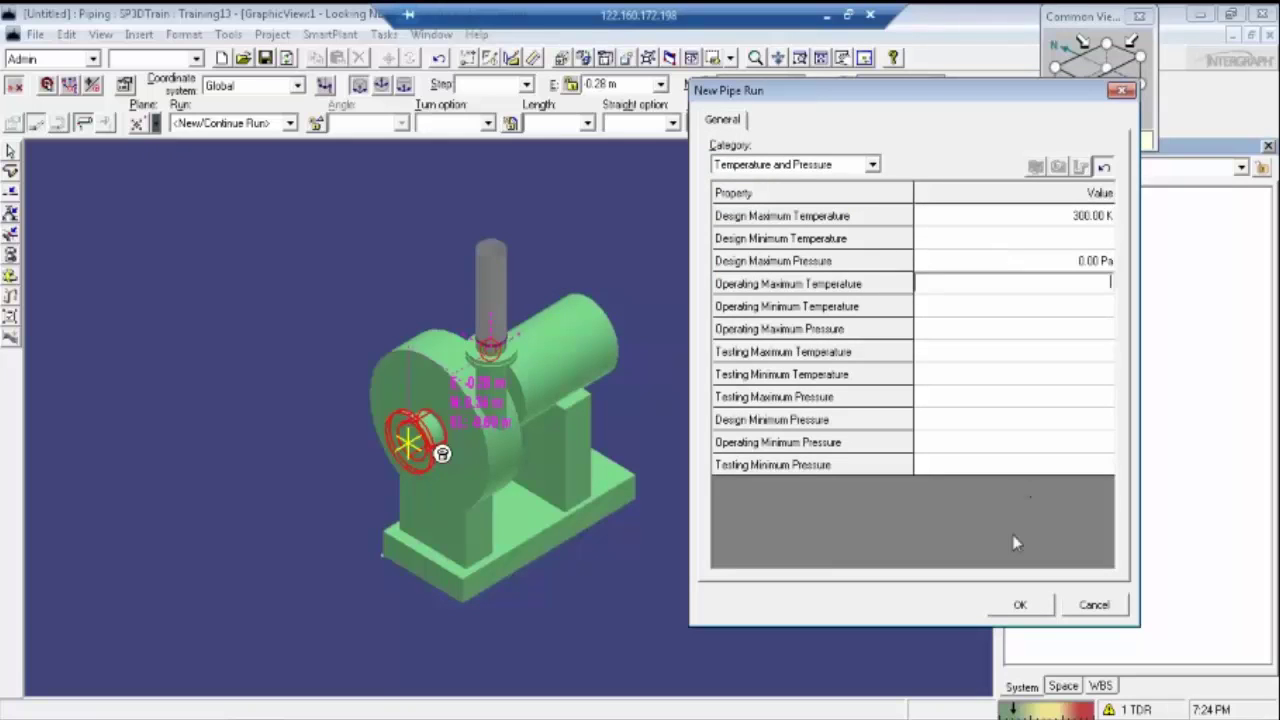
click(1020, 604)
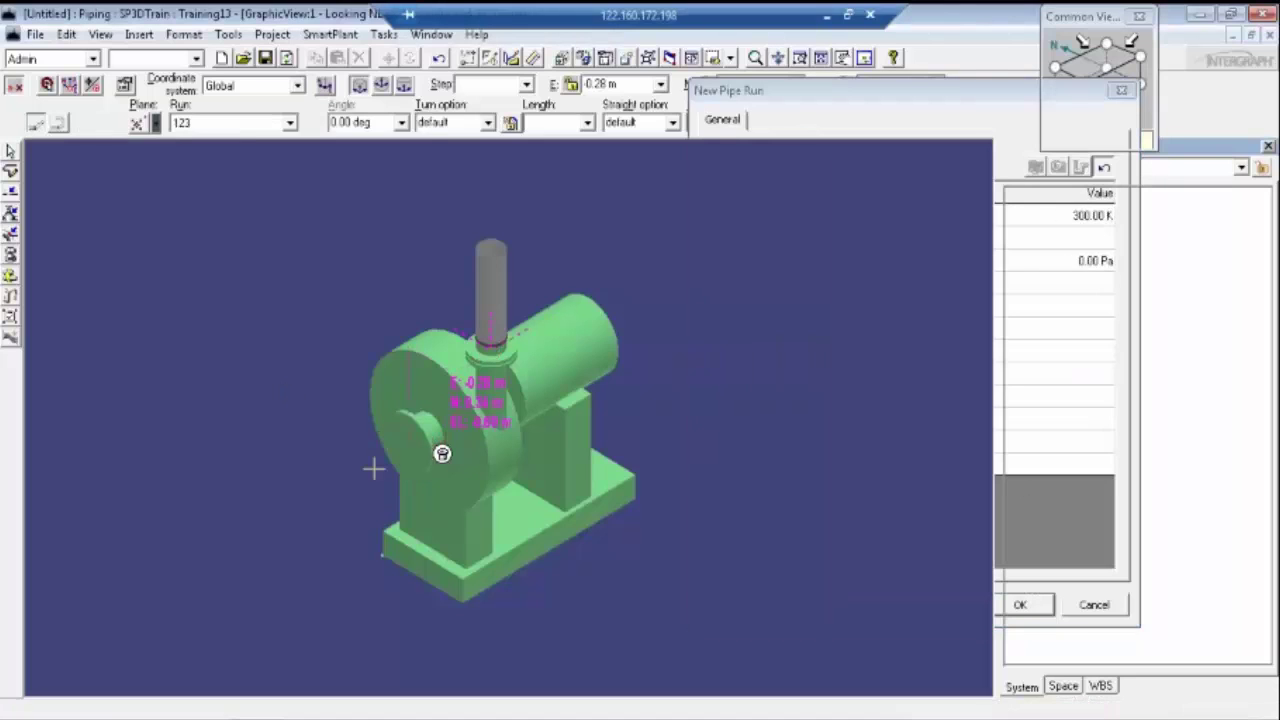
click(127, 246)
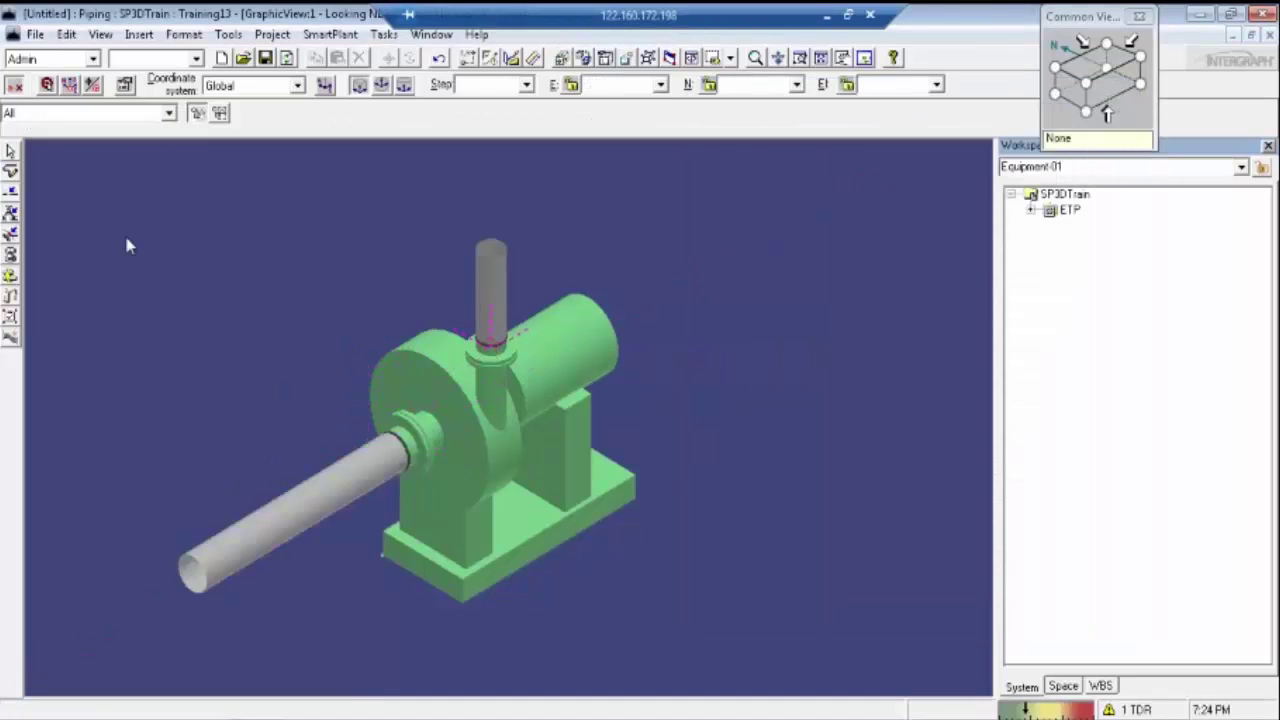